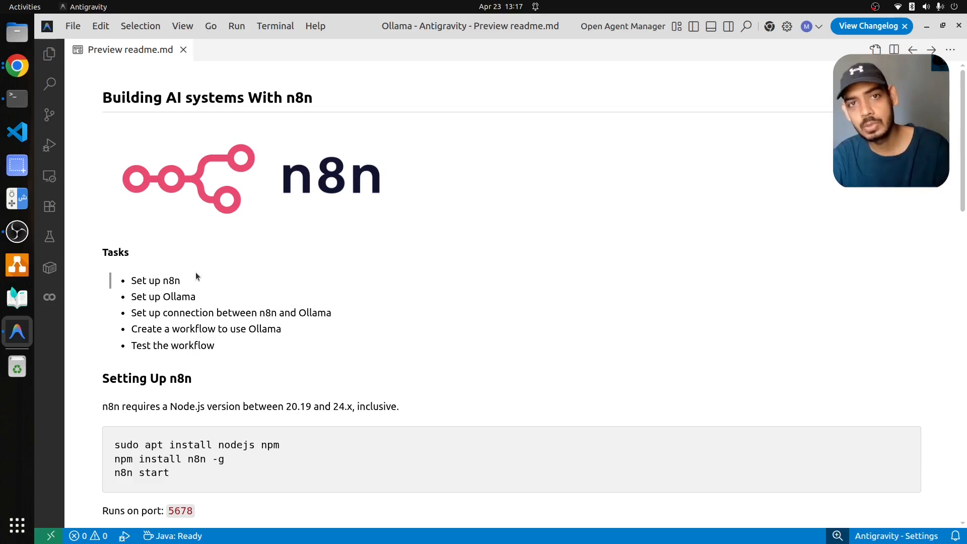
Review the readme's task list, n8n setup commands, port and owner account form.
click(264, 313)
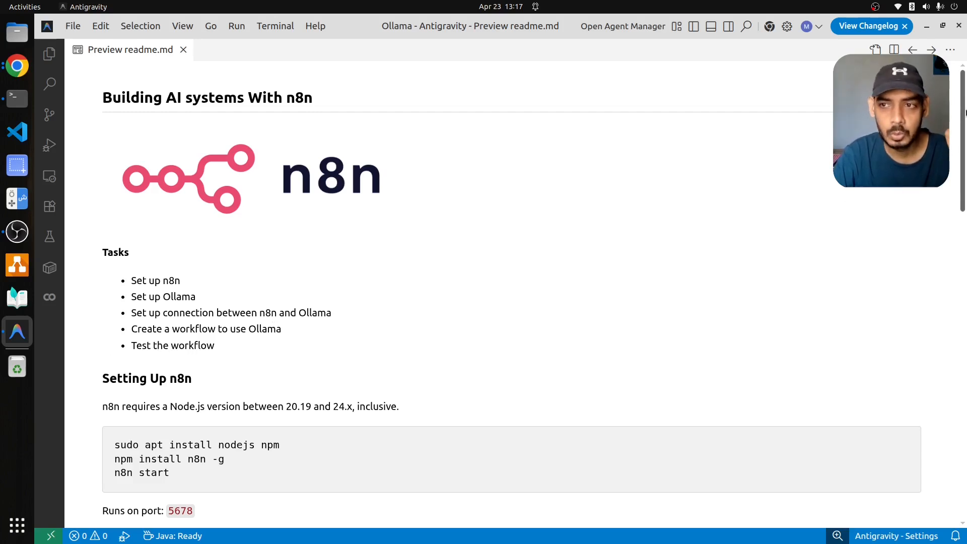
scroll(963, 116, down, 3)
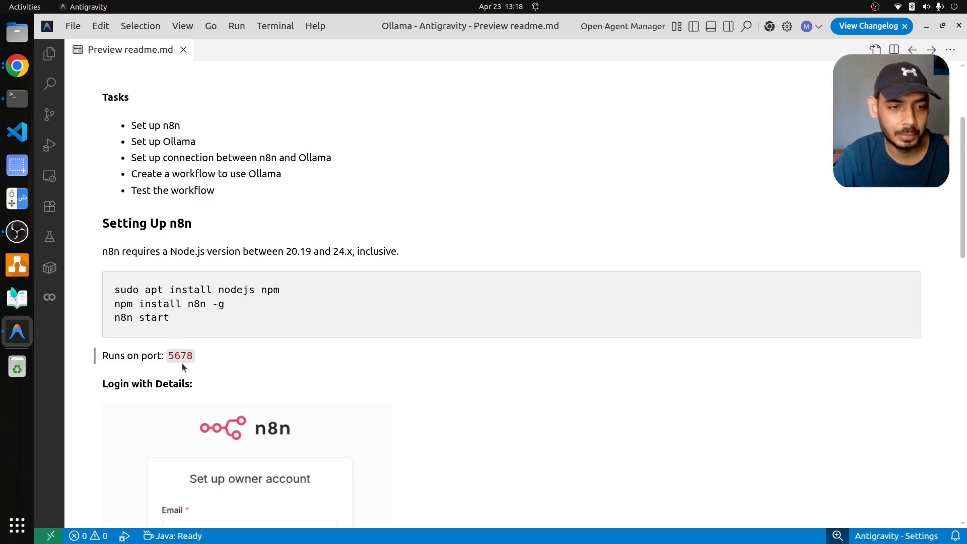
drag(964, 222, 958, 278)
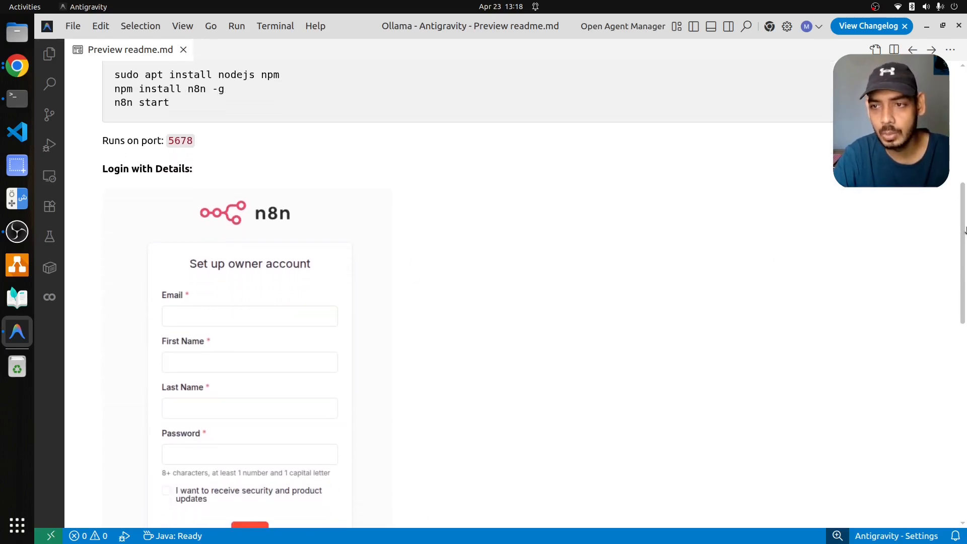
drag(963, 241, 963, 252)
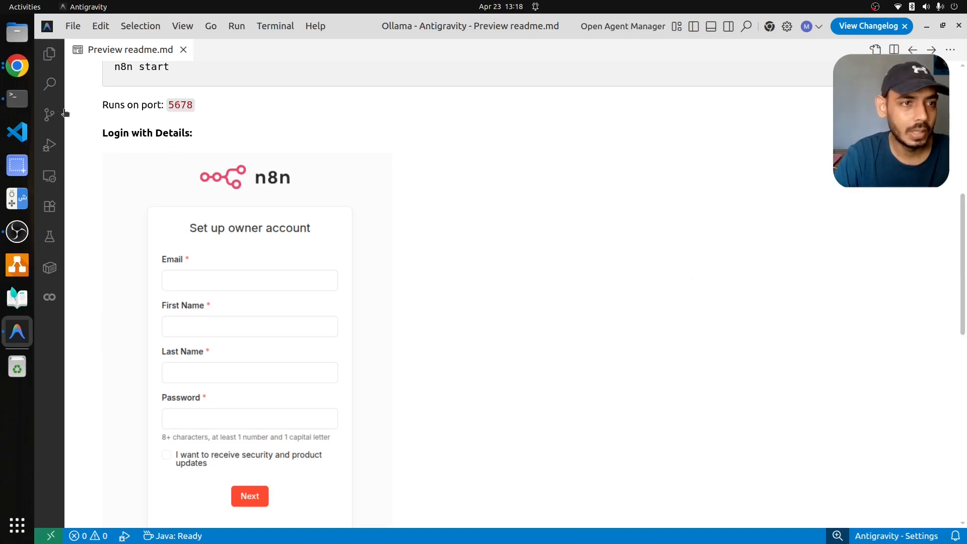
Switch to the Terminal, stop the running n8n process and clear the screen.
click(25, 94)
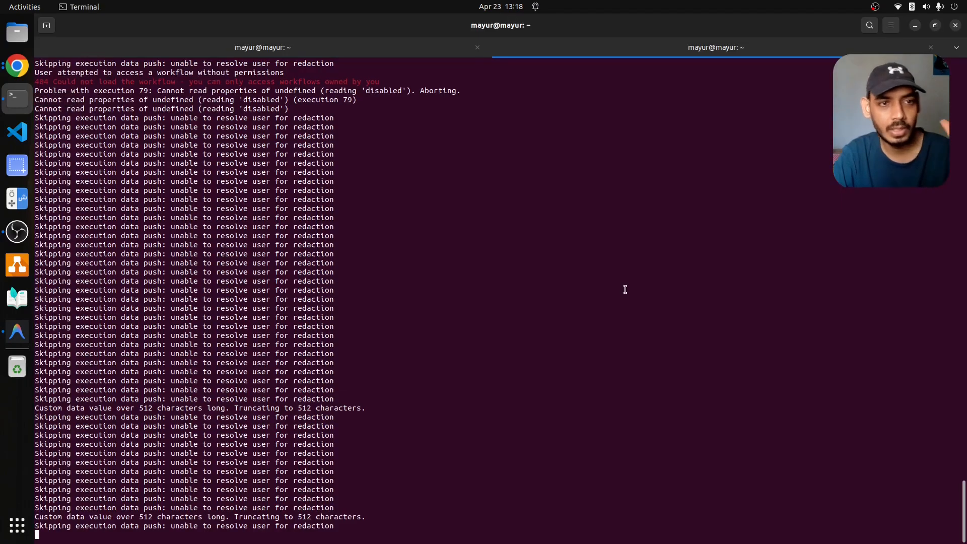
click(394, 51)
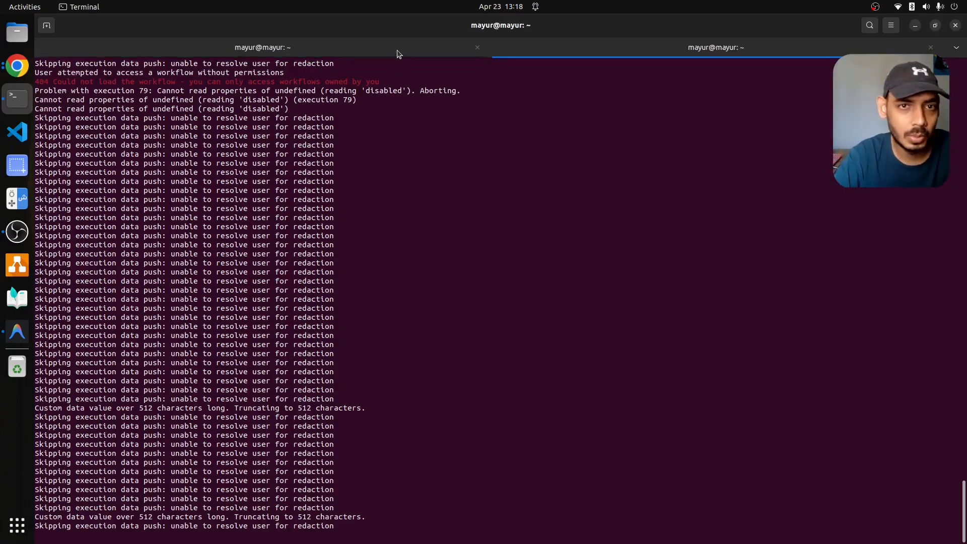
click(612, 49)
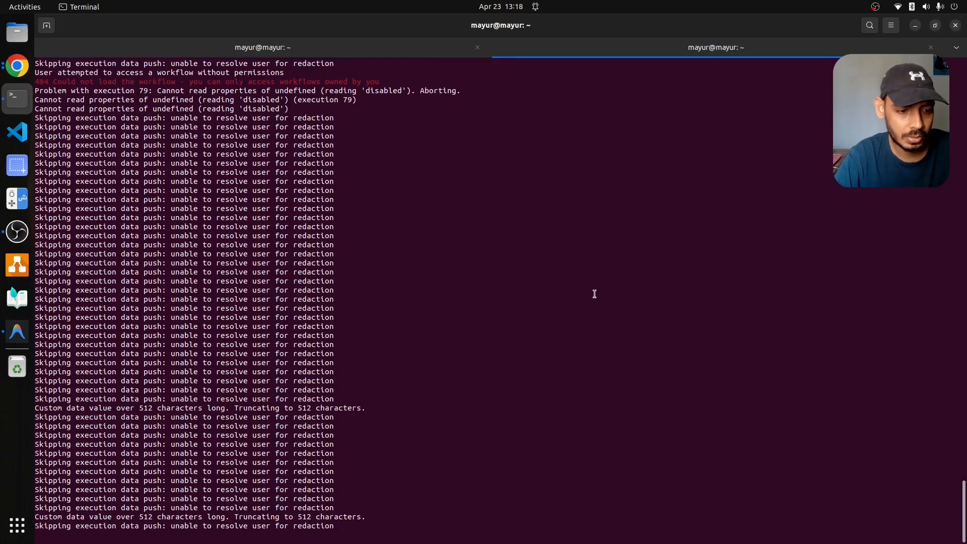
key(ctrl+c)
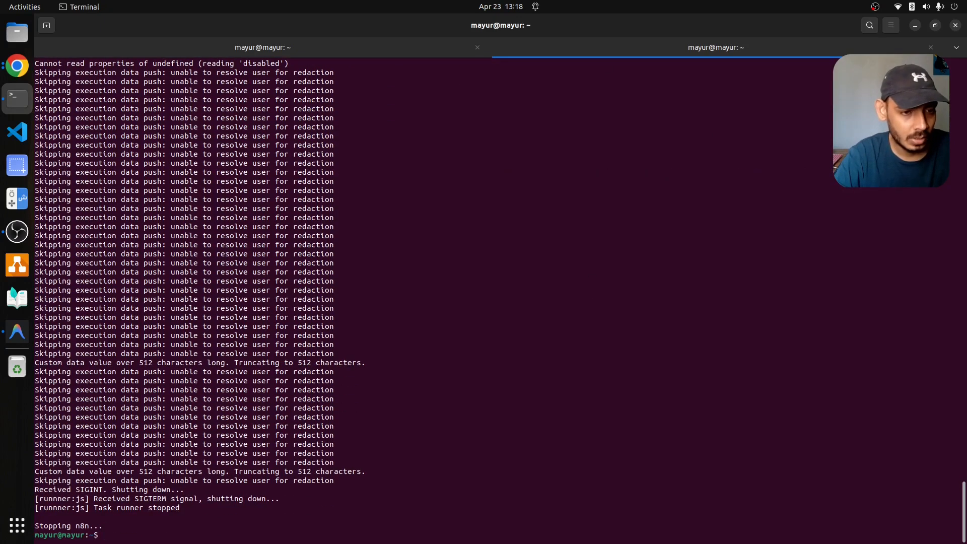
text(clear)
key(Return)
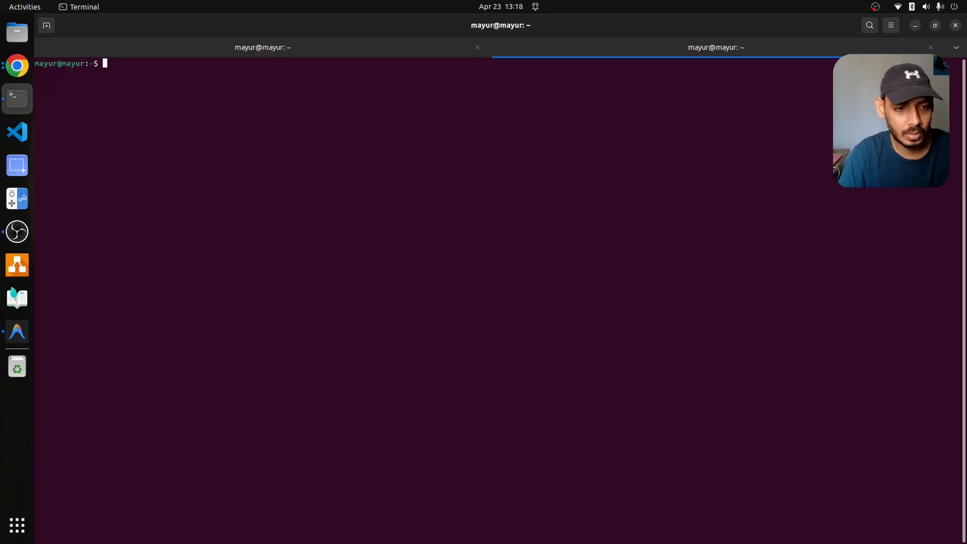
Check the installed Node.js and npm versions with node -v and npm -v.
text(node)
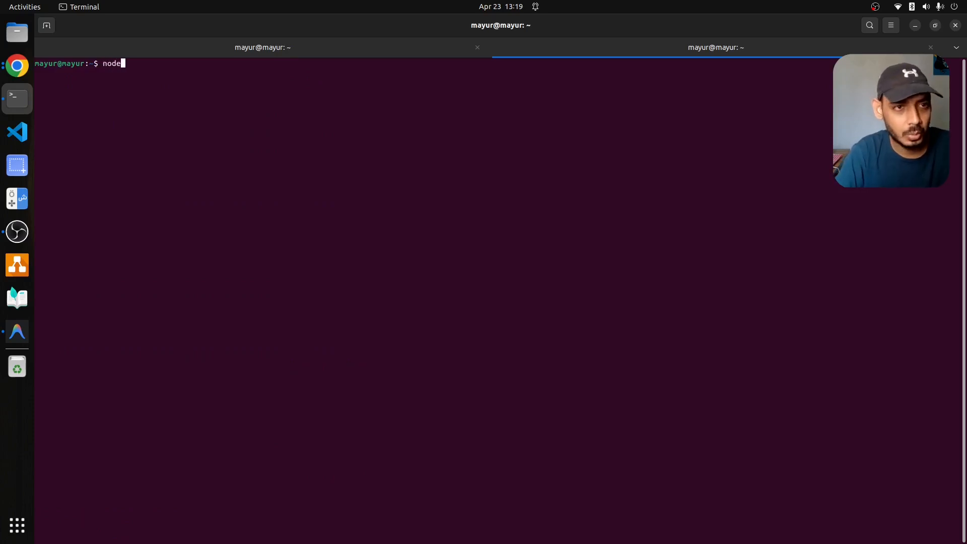
text( -v)
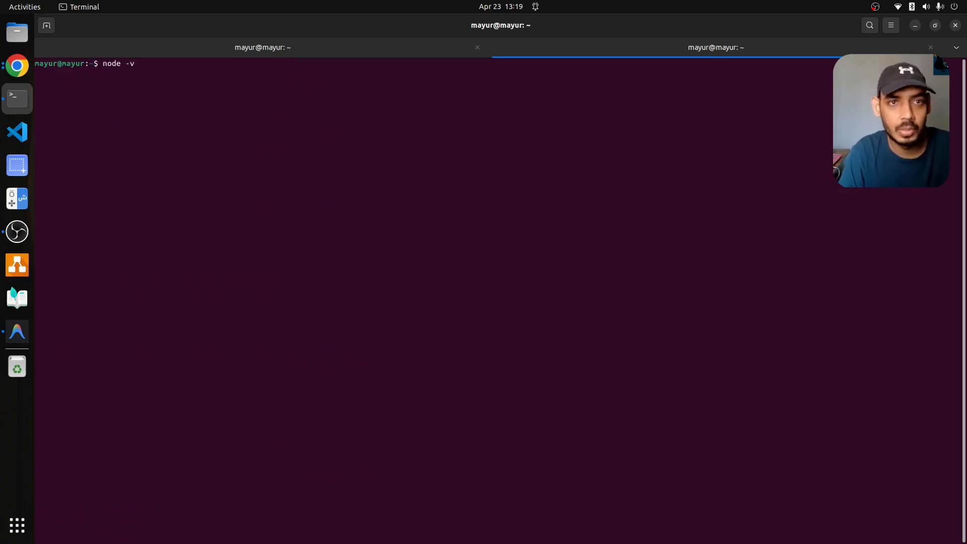
key(Return)
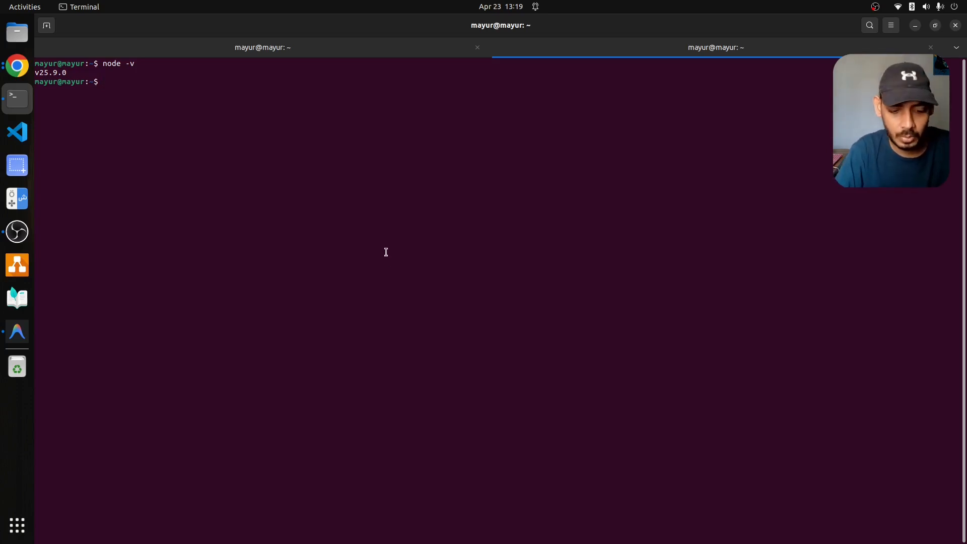
text(npm -)
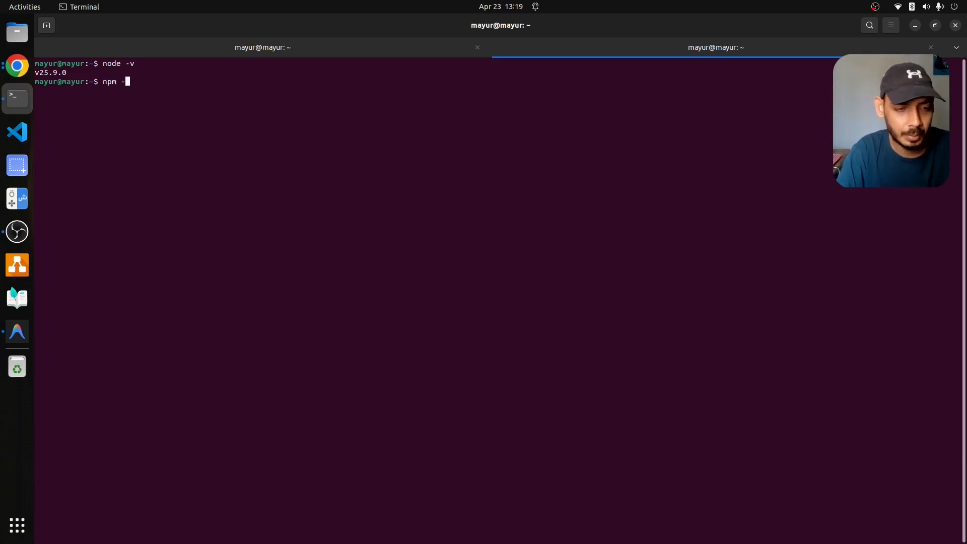
text(v)
key(Return)
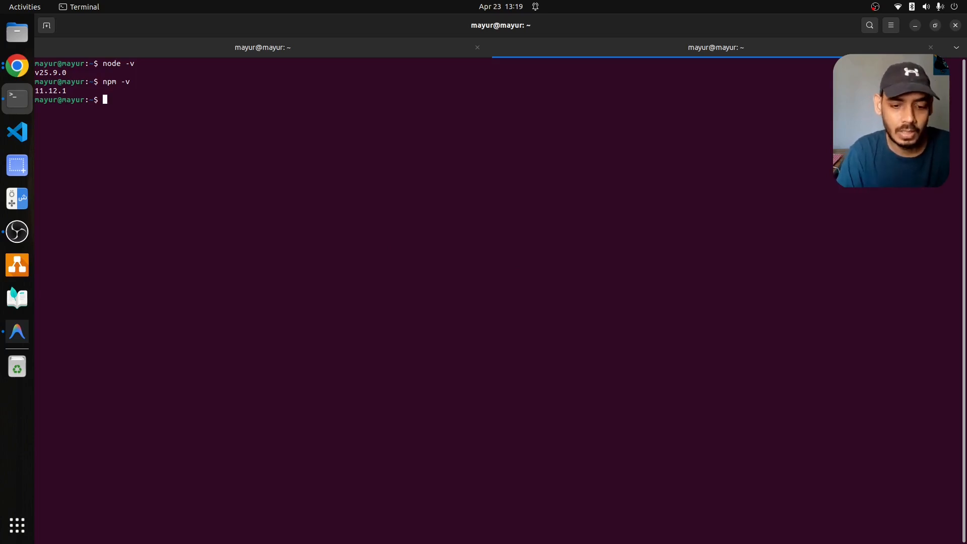
Return to the readme in Antigravity and review the Ollama installation commands, including ollama pull llama3.2.
key(alt+Tab)
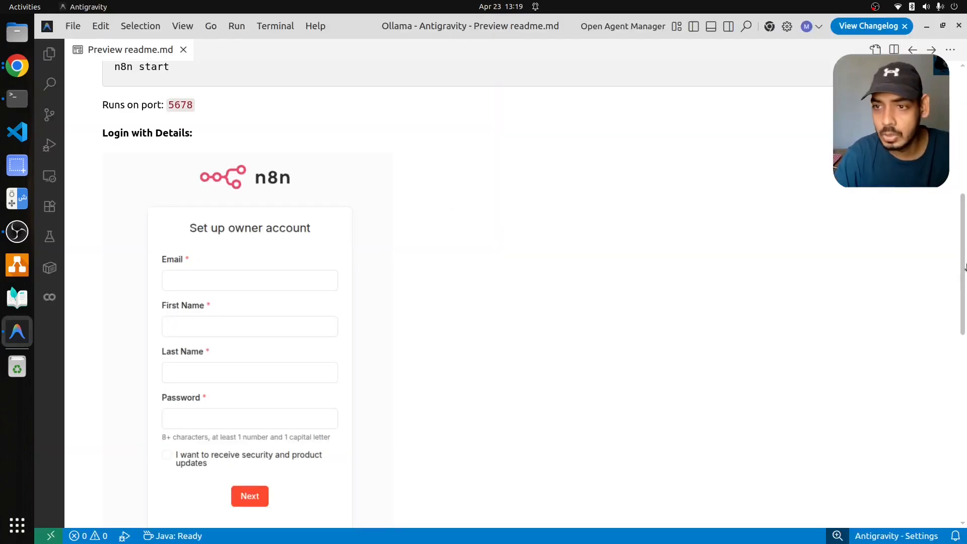
scroll(963, 282, down, 5)
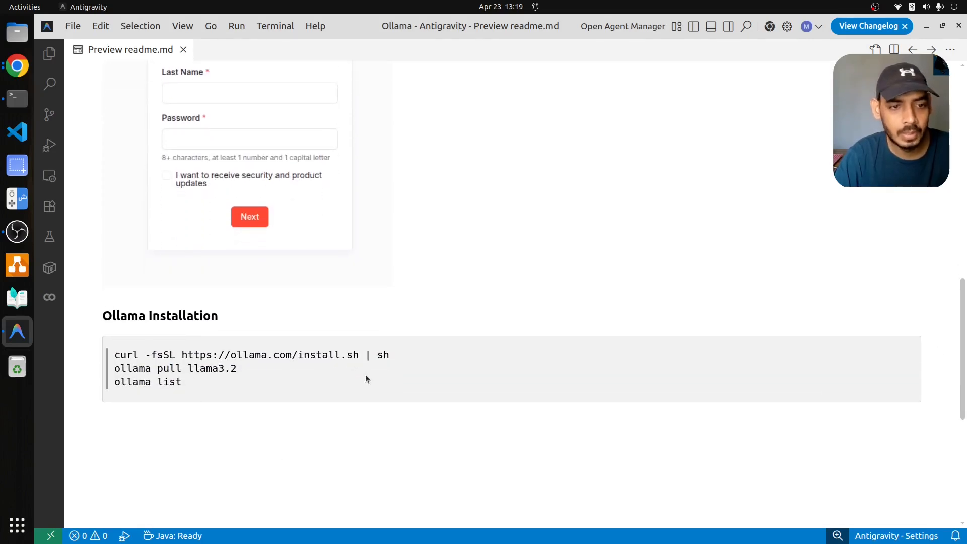
key(alt+Tab)
key(alt+Tab)
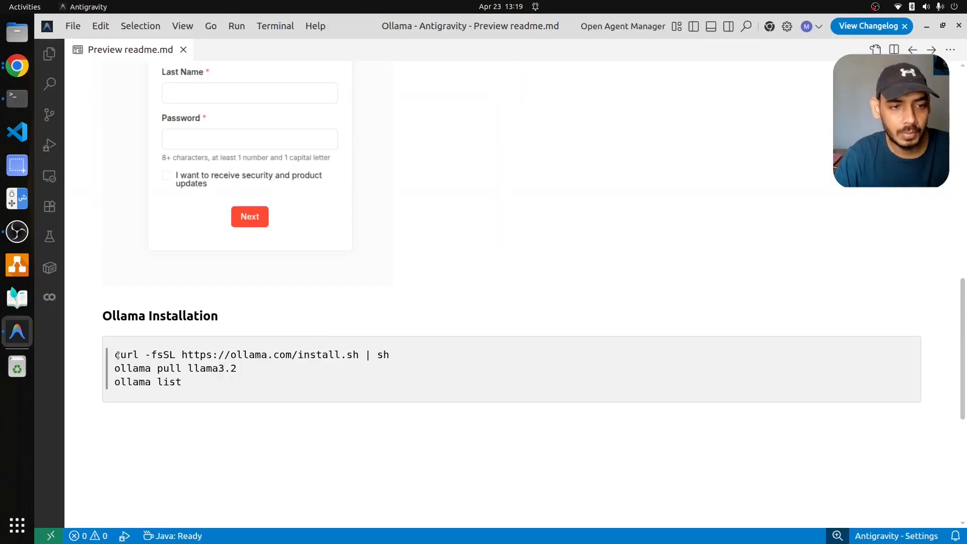
drag(117, 355, 363, 383)
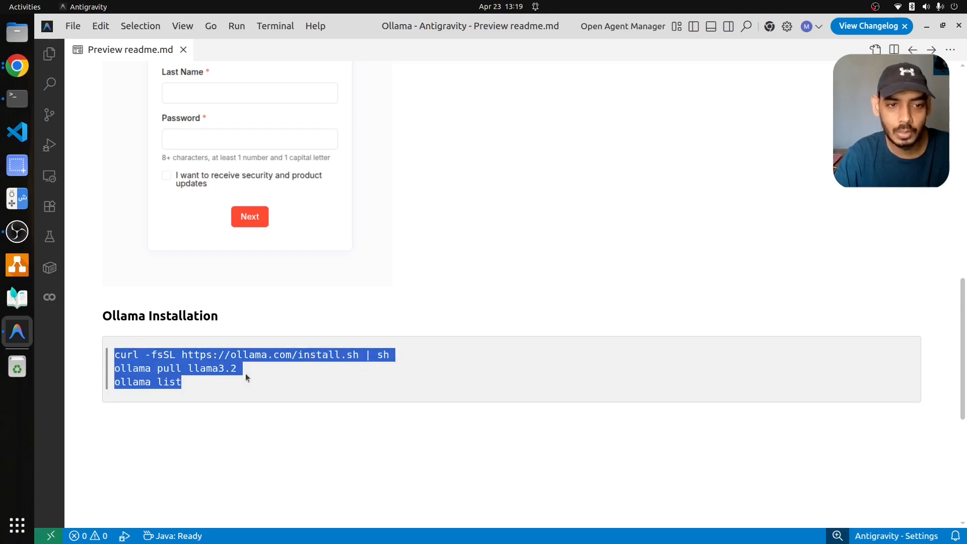
click(116, 368)
drag(115, 369, 241, 368)
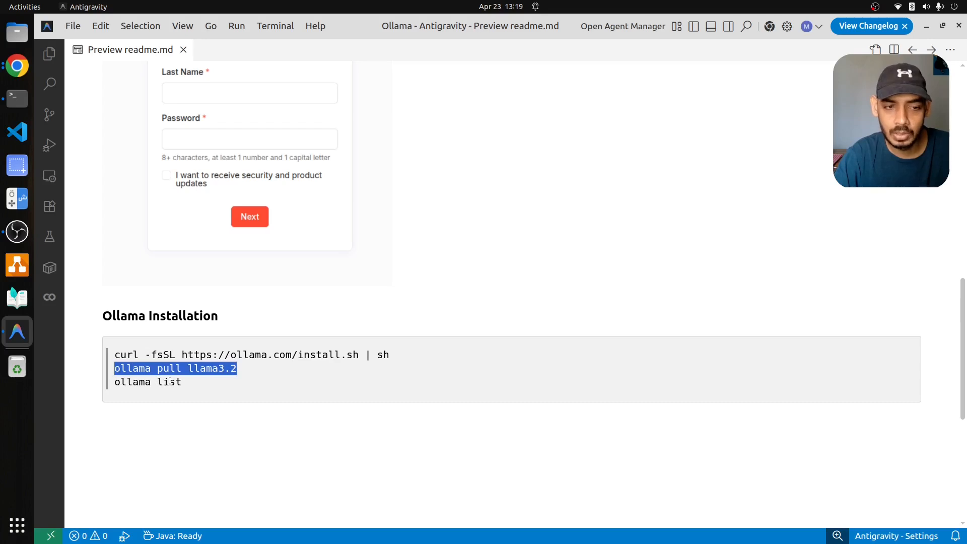
List the locally installed Ollama models in the Terminal with ollama list and highlight the listed models.
key(alt+Tab)
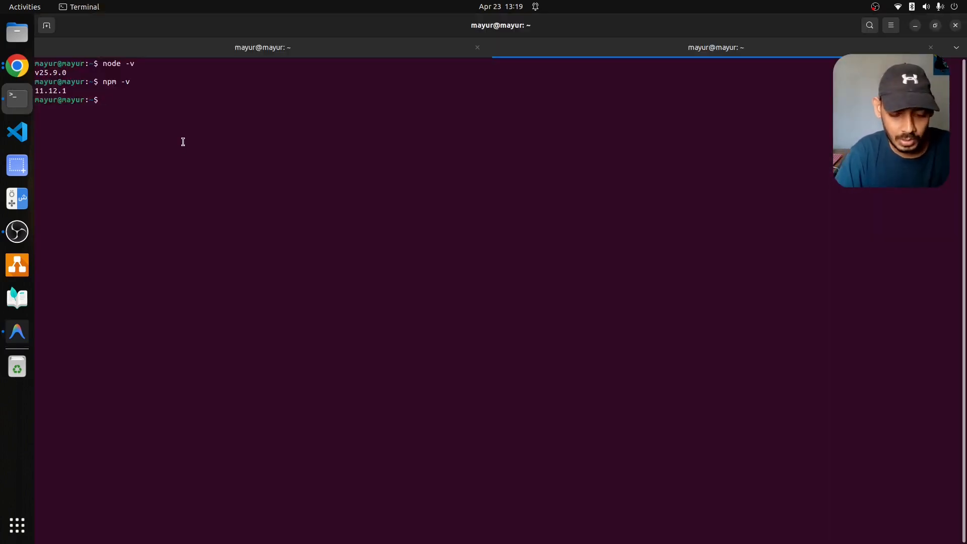
text(ollama list)
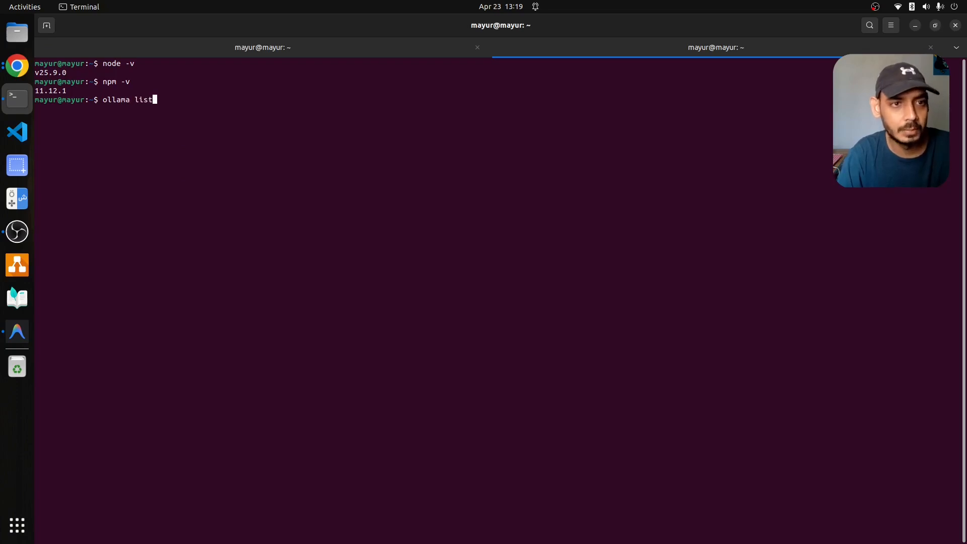
key(Return)
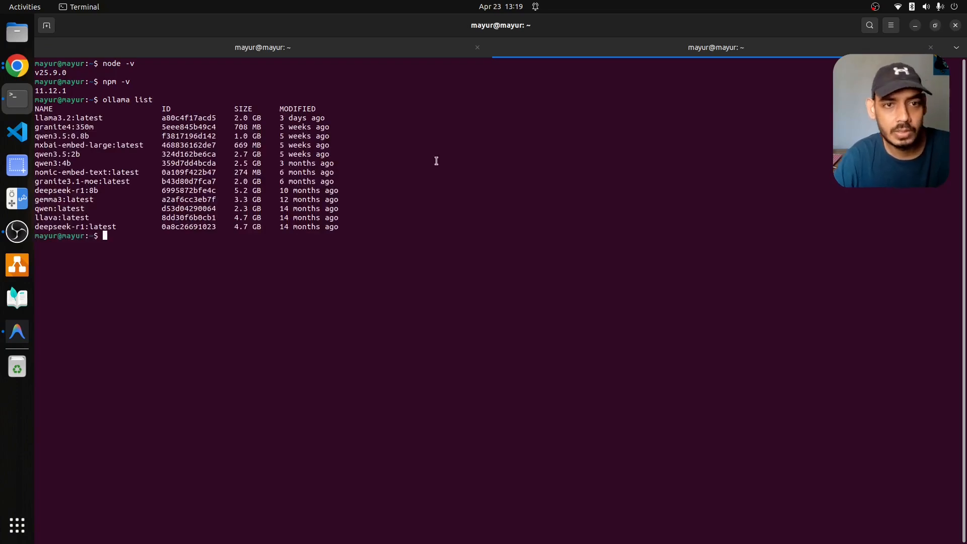
drag(339, 228, 35, 118)
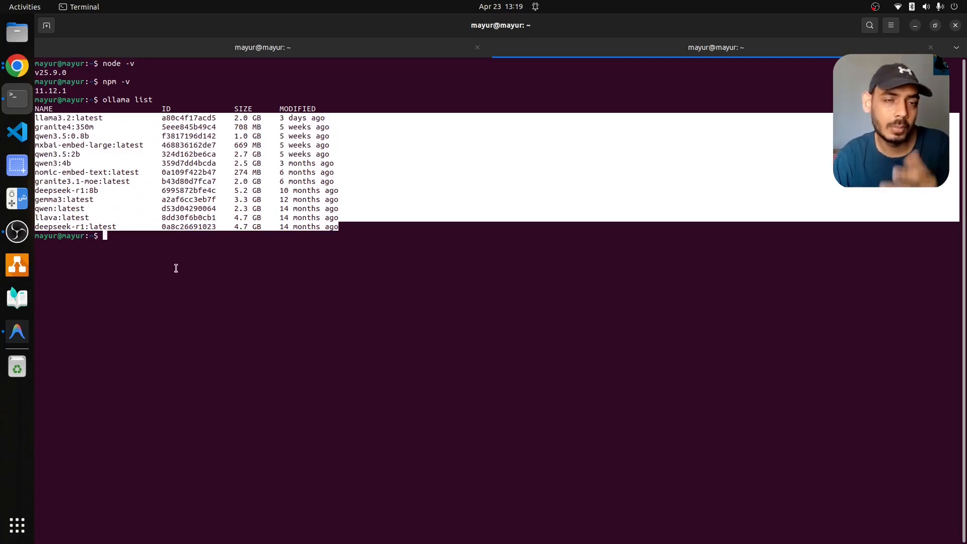
Open localhost:11434 in Chrome to check the Ollama server's status.
click(16, 66)
click(138, 47)
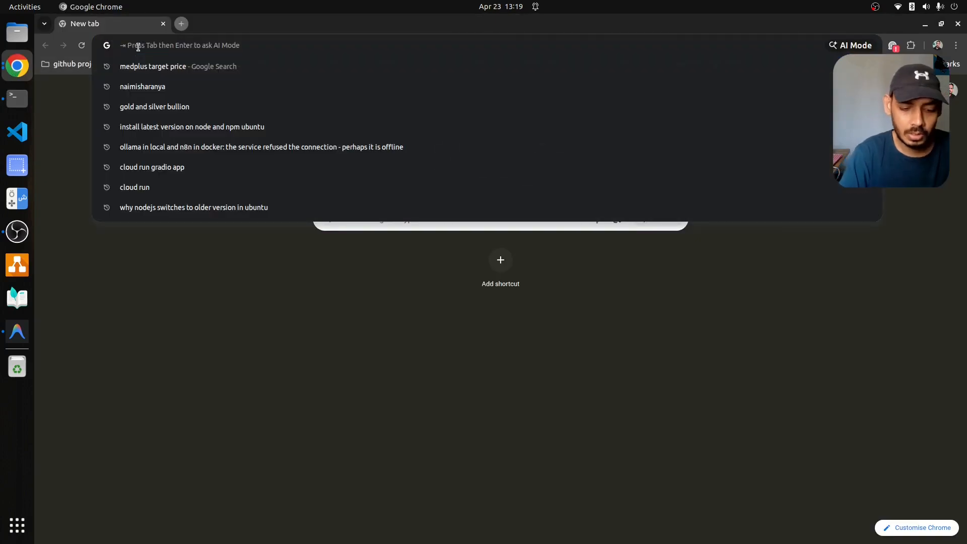
text(loca)
key(Return)
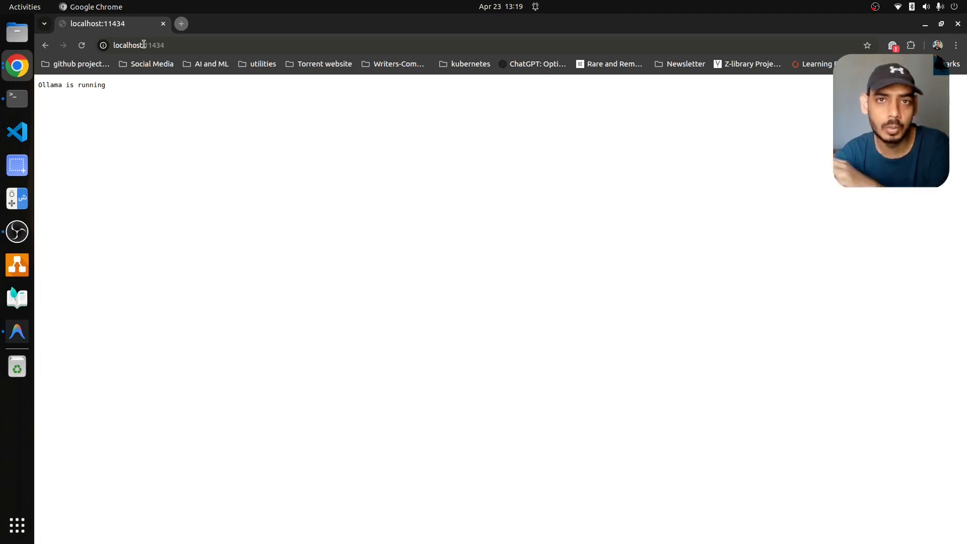
Go back to the readme in Antigravity and review the n8n setup commands again.
click(25, 336)
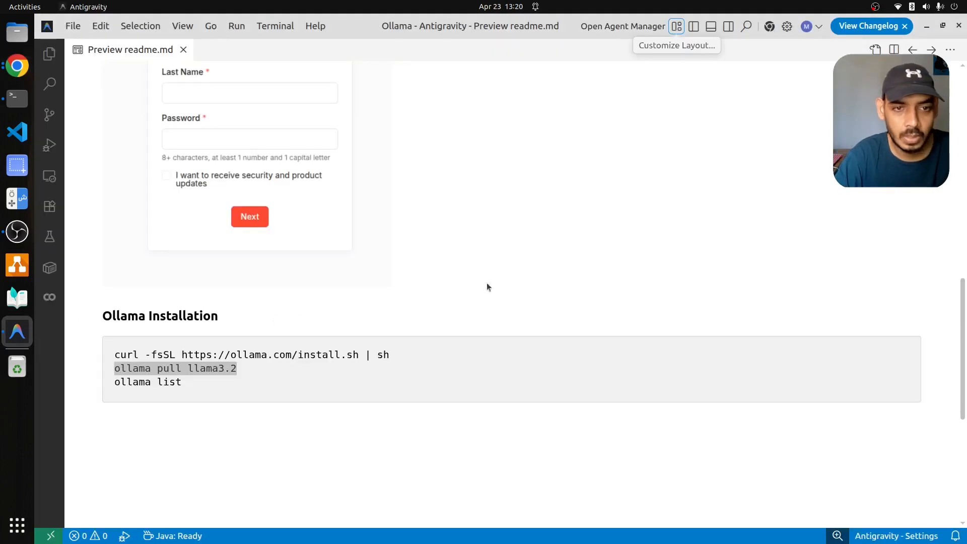
scroll(683, 240, up, 10)
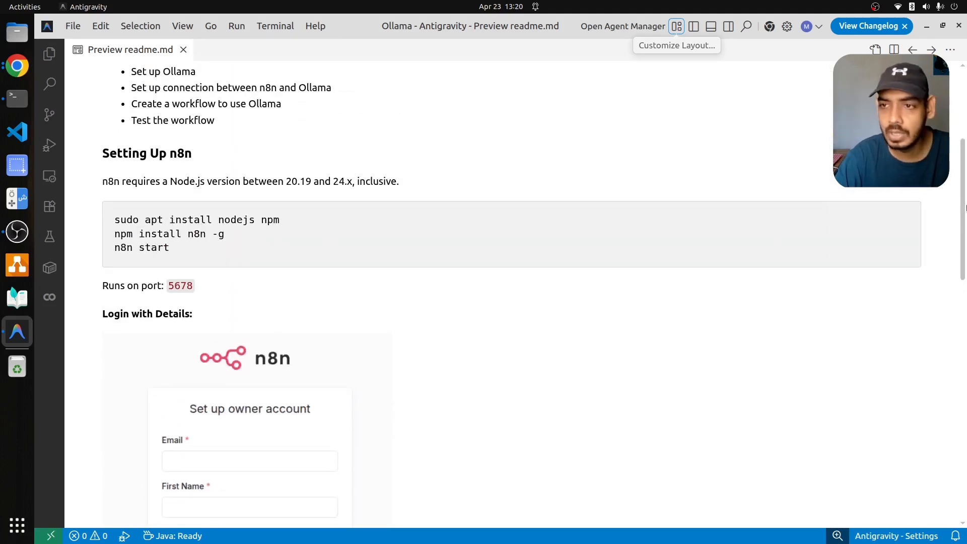
drag(963, 214, 962, 253)
Try to run n8n start in the Terminal's other session, and close that session.
click(16, 98)
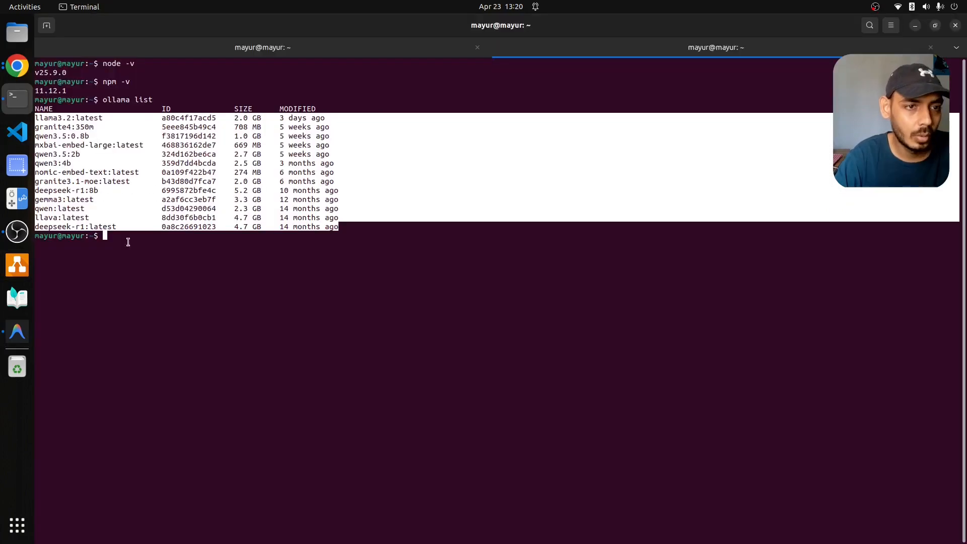
click(337, 46)
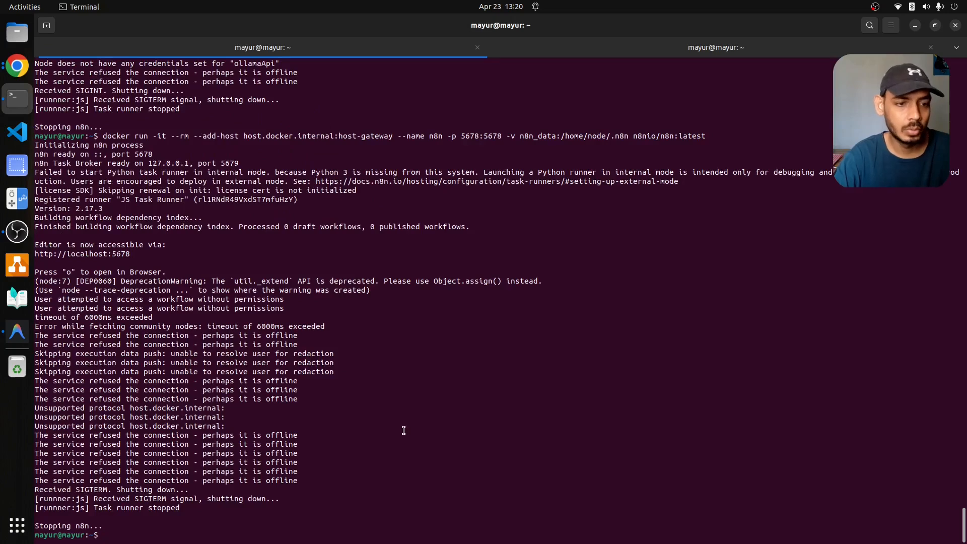
text(n8n )
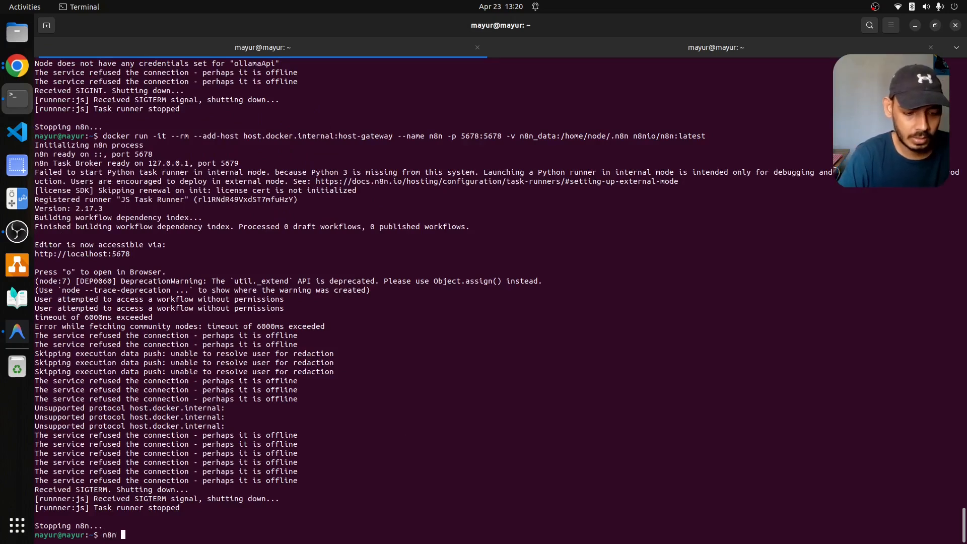
text(start)
key(Return)
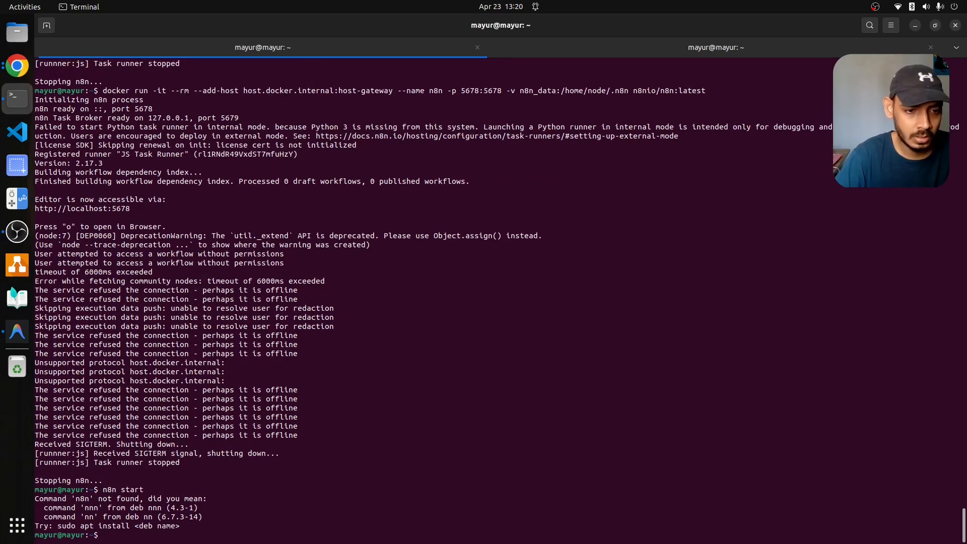
click(477, 47)
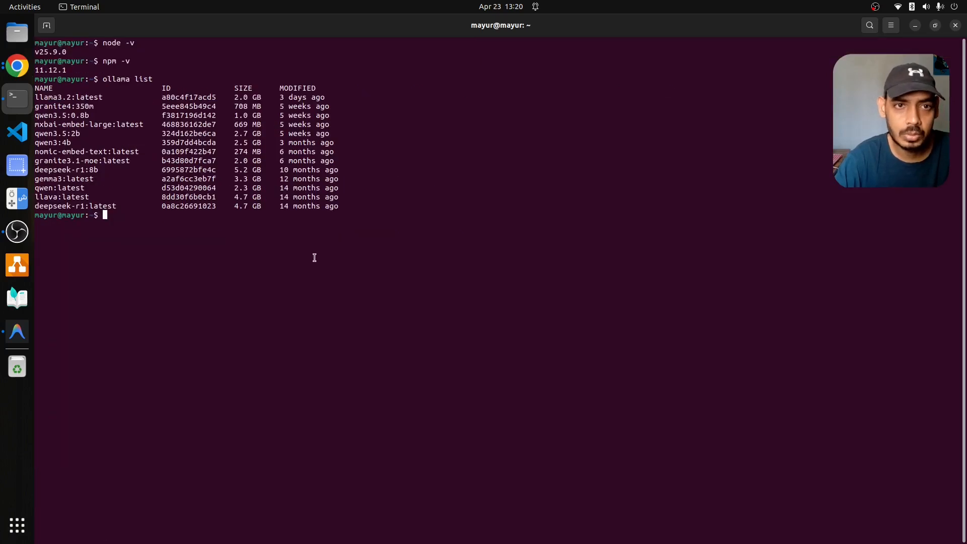
Start the n8n server from the remaining terminal session with n8n start.
text(n8n)
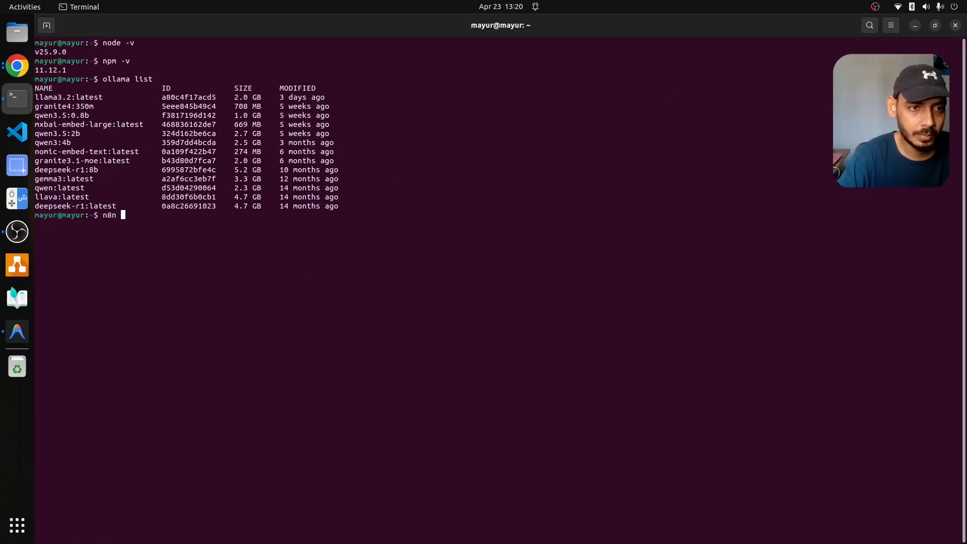
text( start)
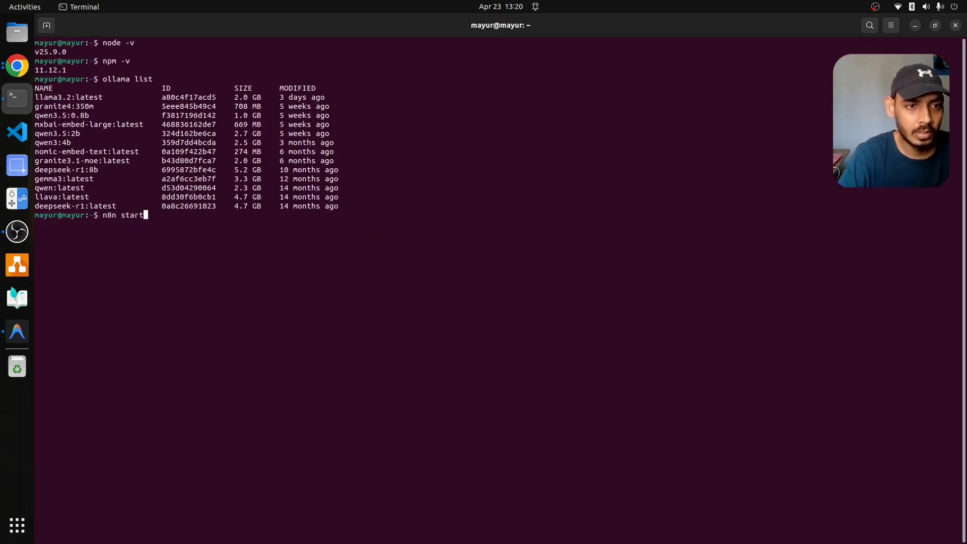
key(Return)
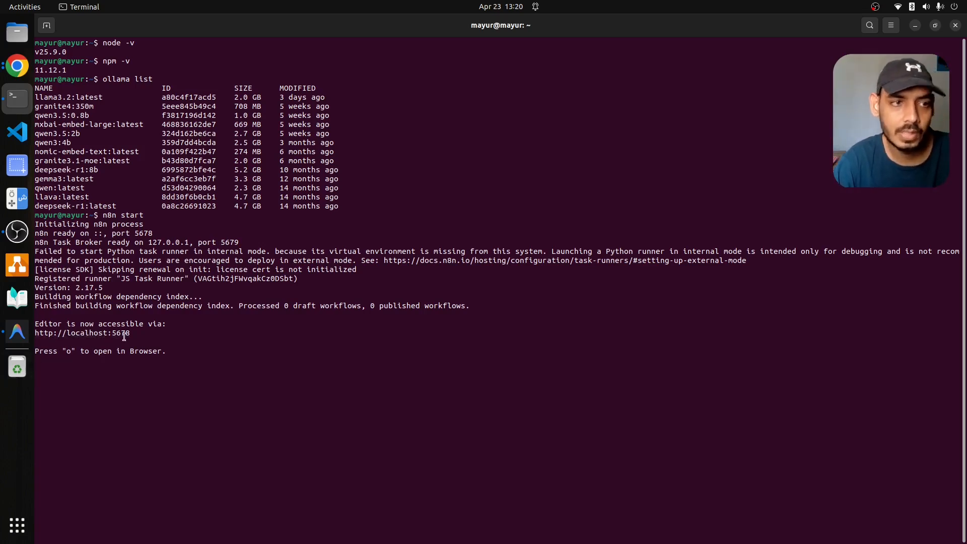
Switch to Chrome and open the n8n editor at localhost:5678 in a new tab.
click(25, 63)
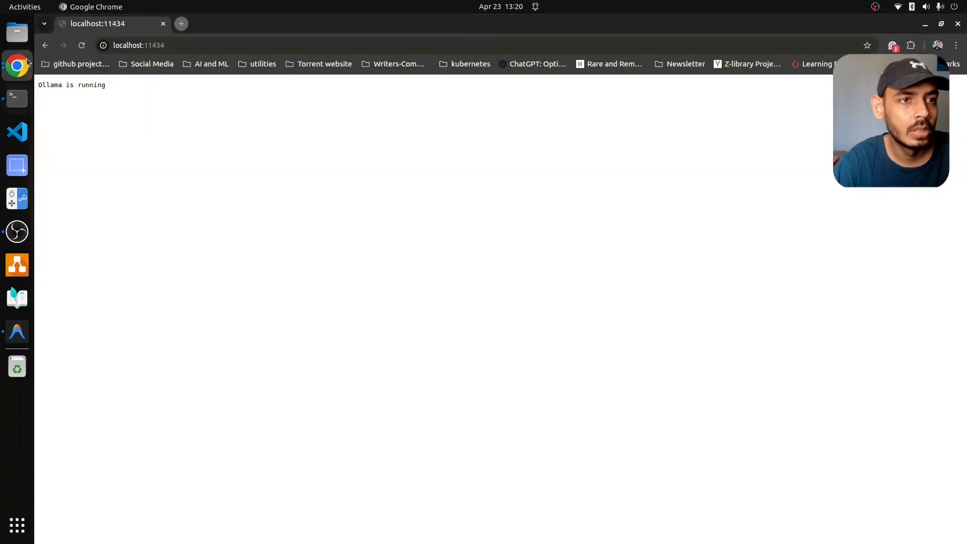
click(180, 23)
click(184, 45)
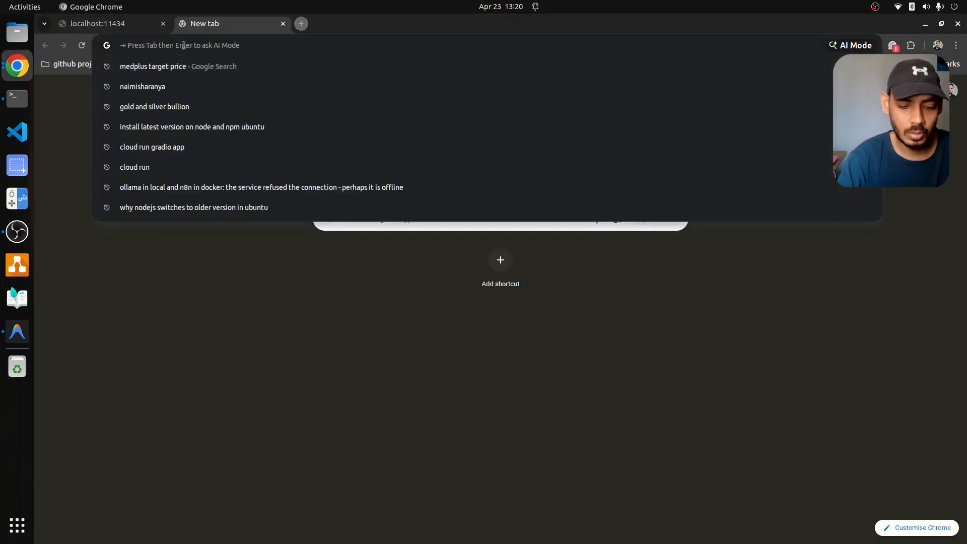
text(localhost:114)
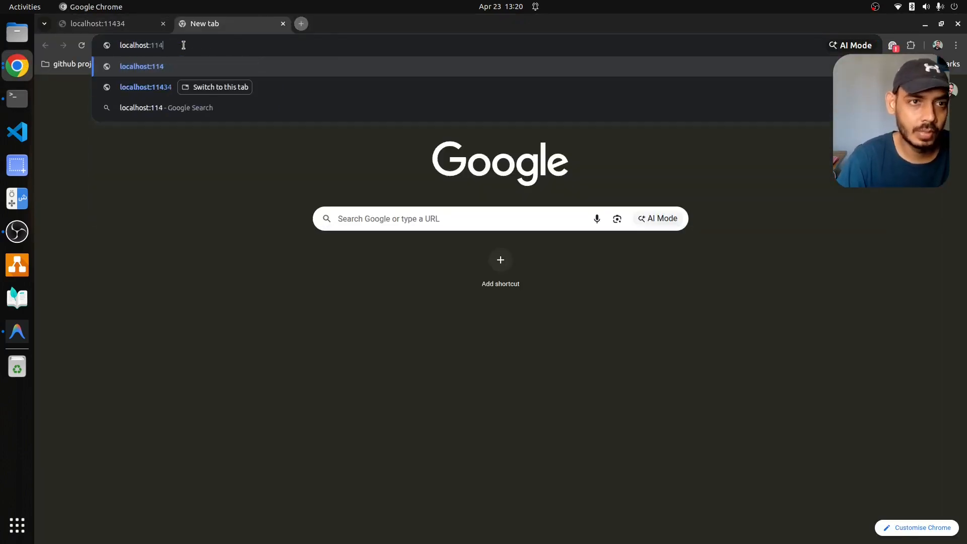
key(BackSpace)
key(BackSpace)
key(BackSpace)
text(5678)
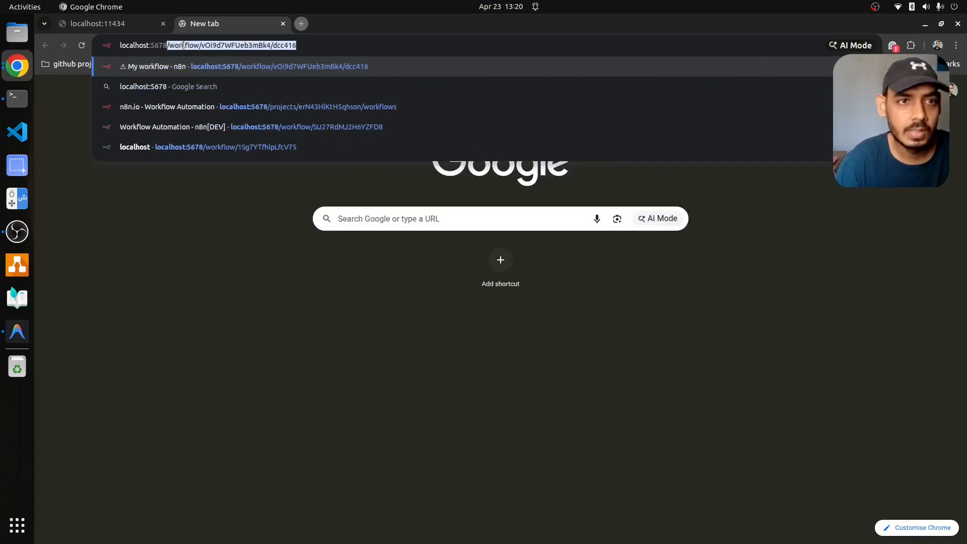
key(Delete)
key(Return)
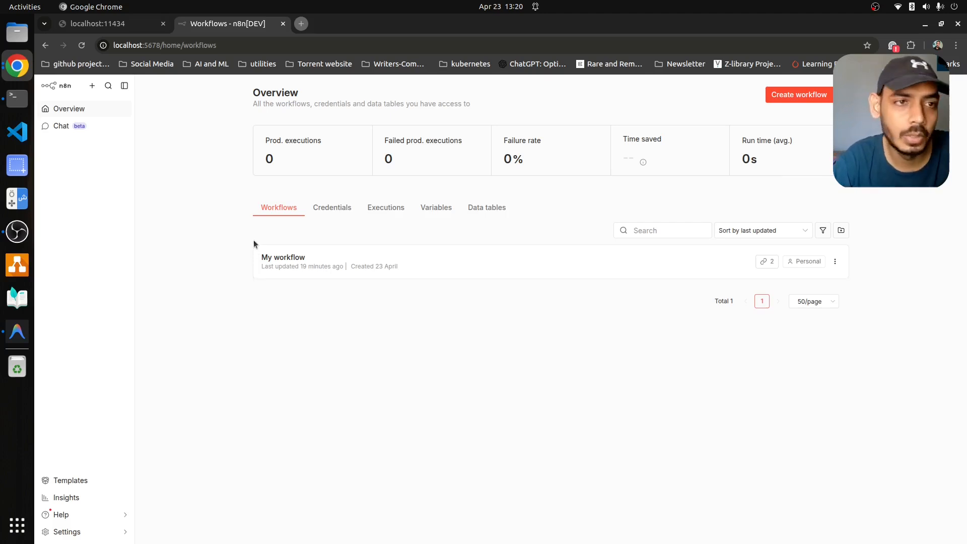
Create a new blank workflow and collapse its logs area to enlarge the canvas.
click(91, 85)
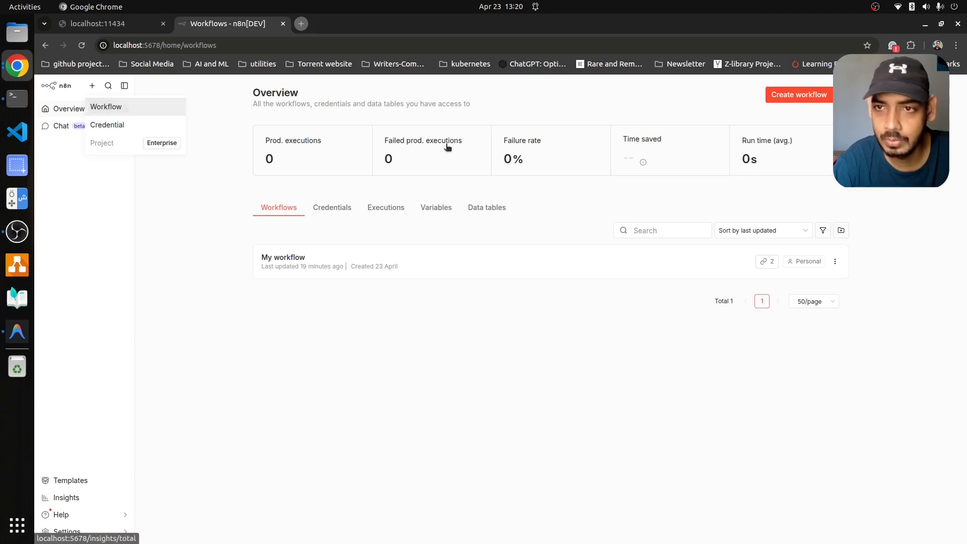
click(799, 95)
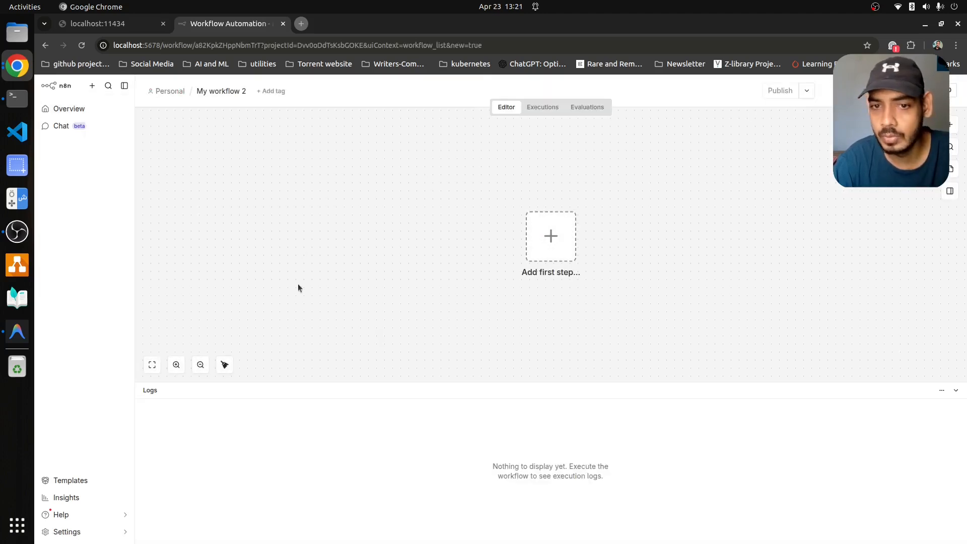
click(955, 390)
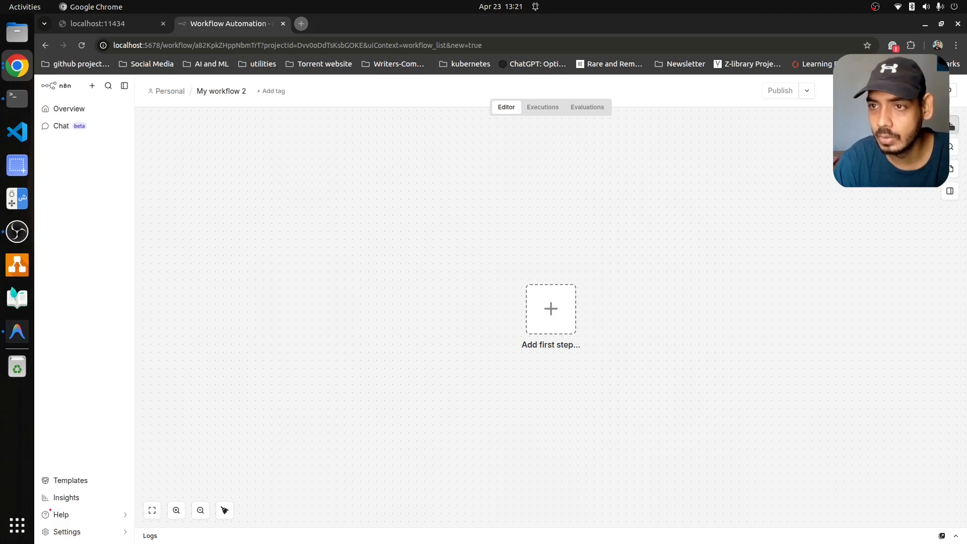
click(951, 126)
click(728, 211)
click(951, 126)
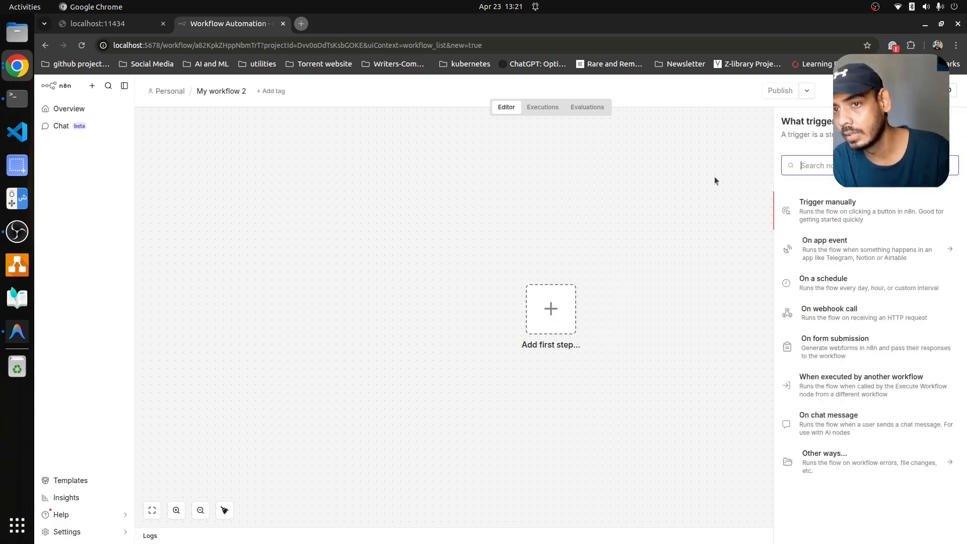
click(716, 181)
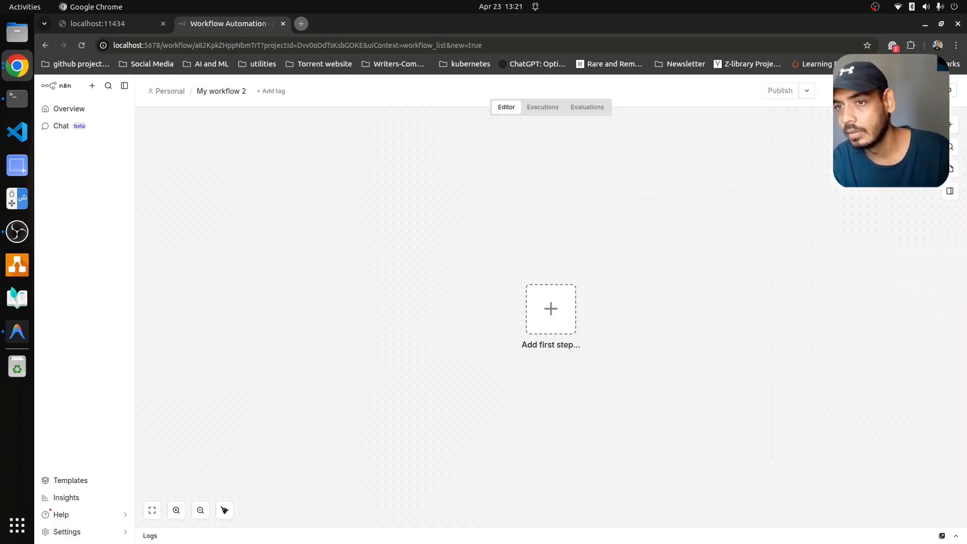
Add the On new Chat event trigger as the workflow's first node and move it up and left on the canvas.
click(950, 126)
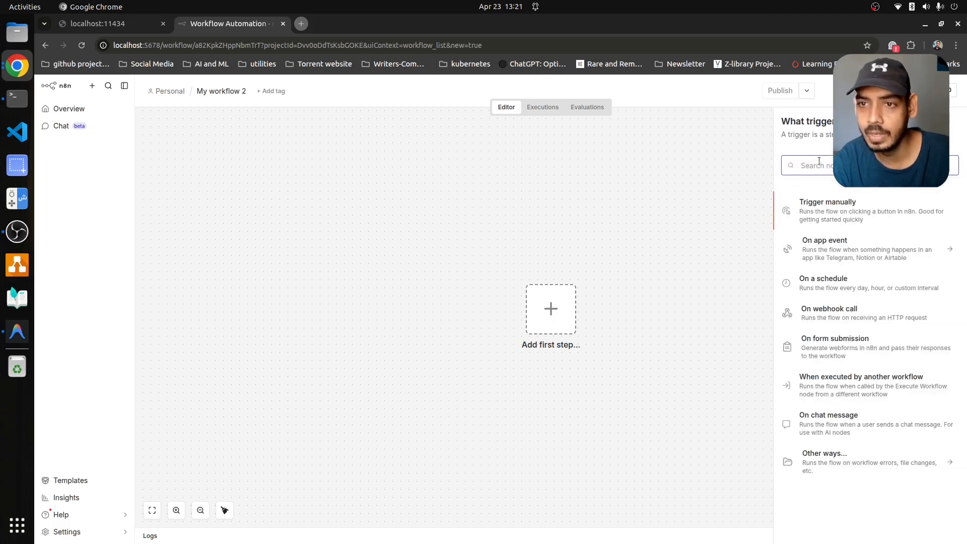
text(chat)
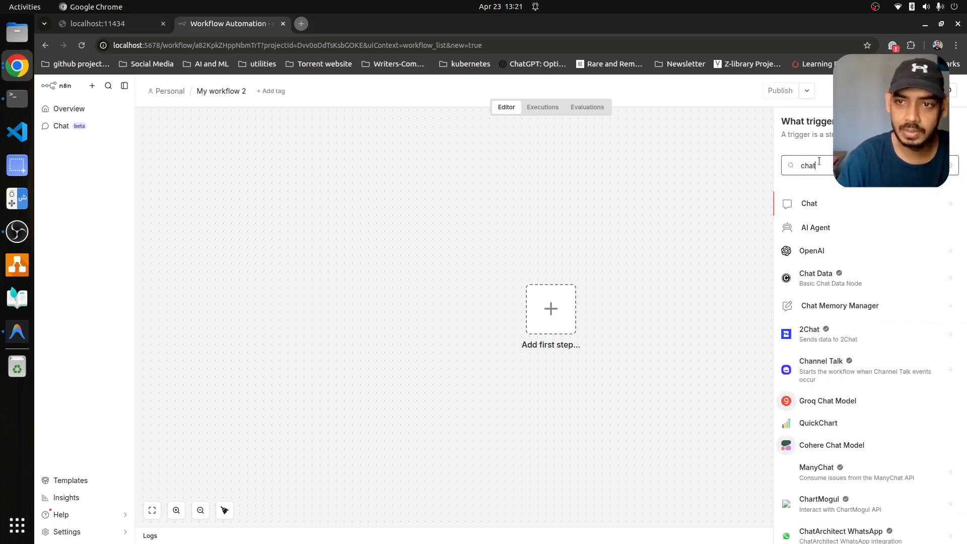
click(810, 204)
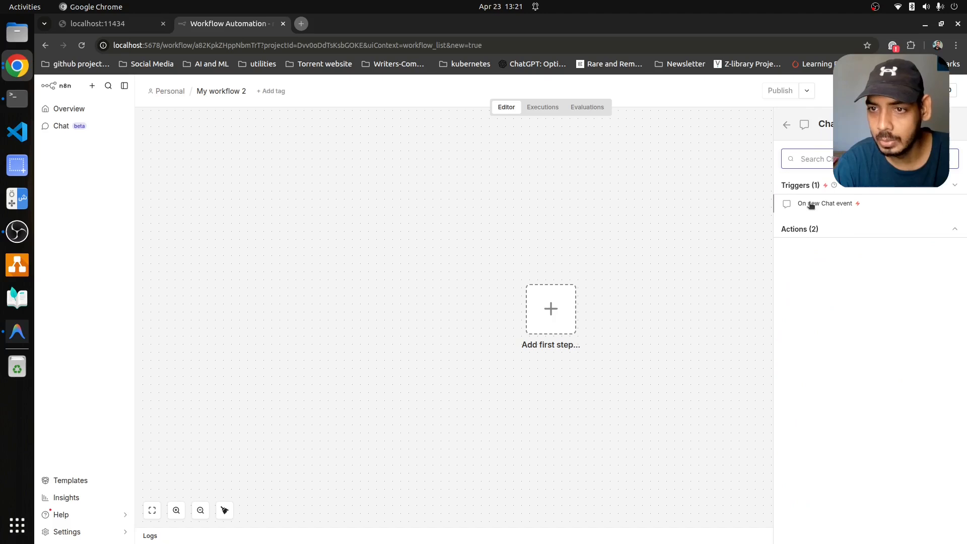
click(810, 204)
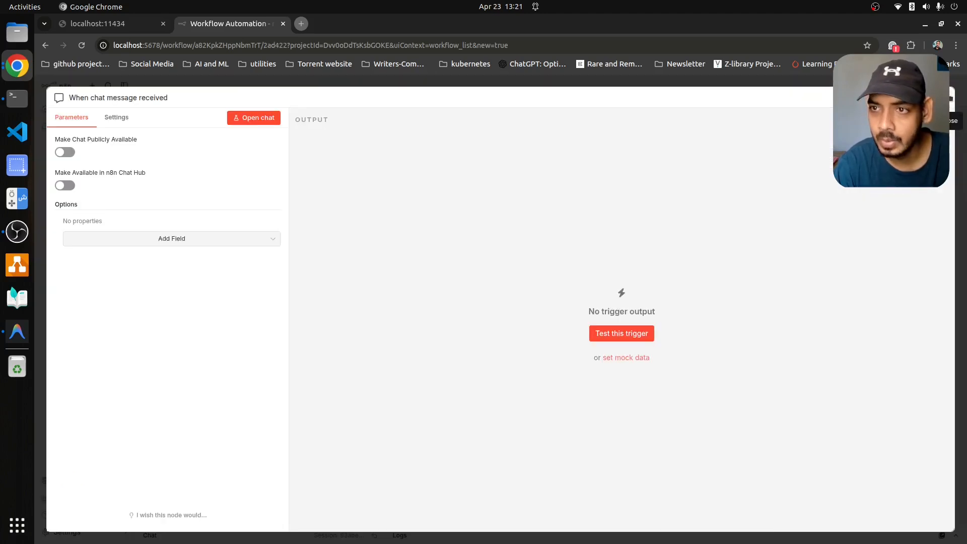
click(951, 99)
drag(540, 313, 421, 257)
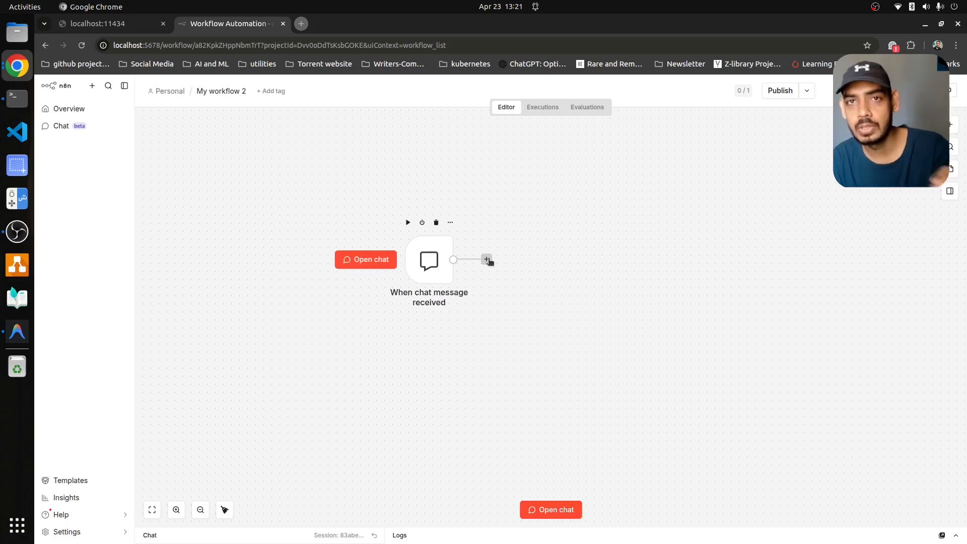
Add an AI Agent node beside the chat trigger and connect the trigger's output to the agent's input.
click(487, 259)
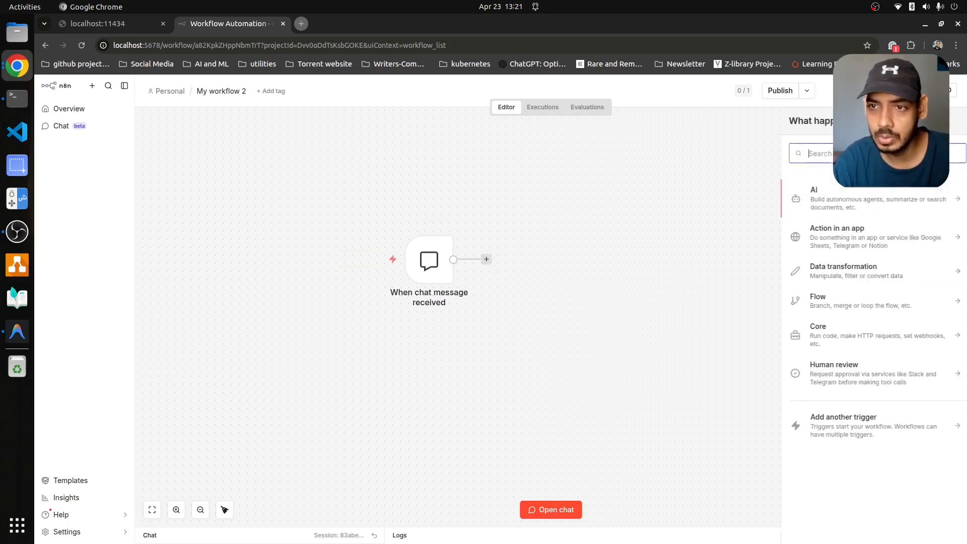
text(AI a)
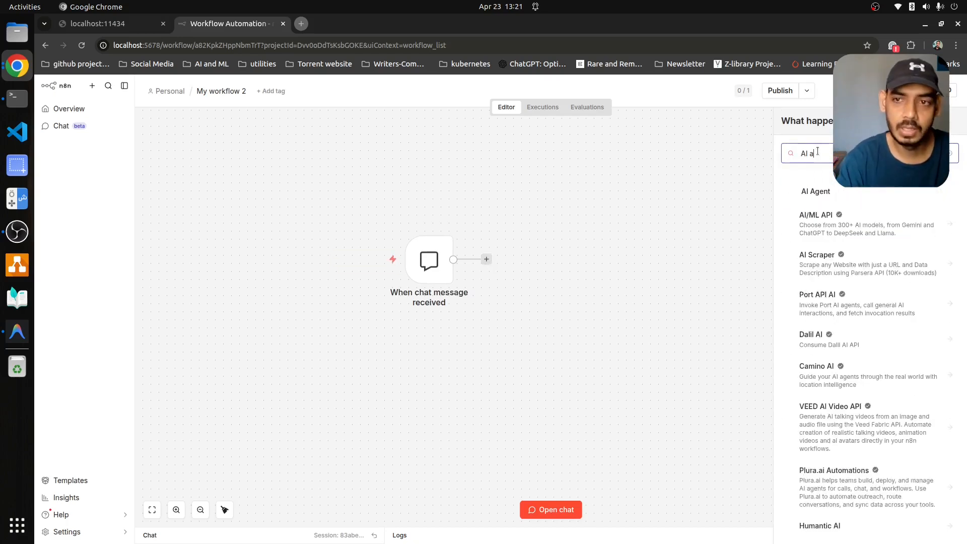
text(gen)
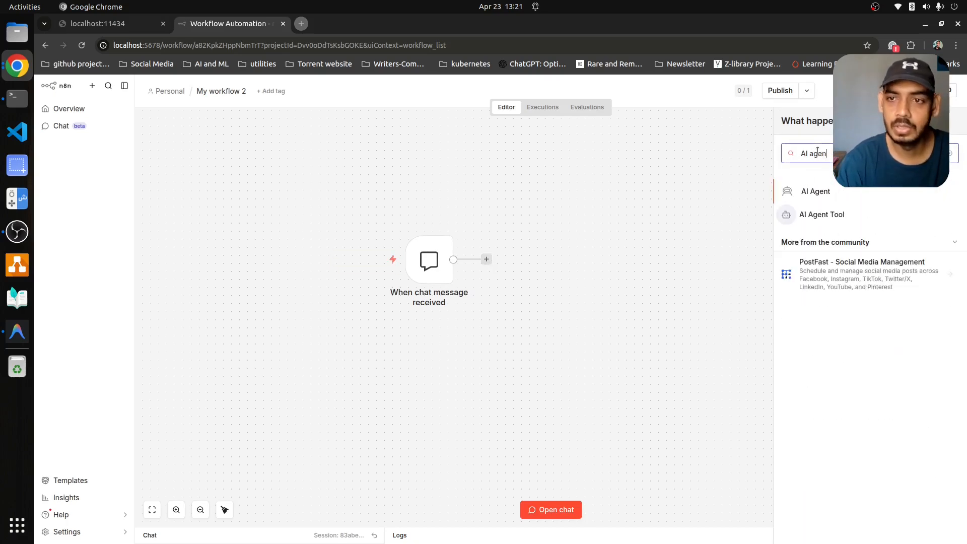
click(816, 192)
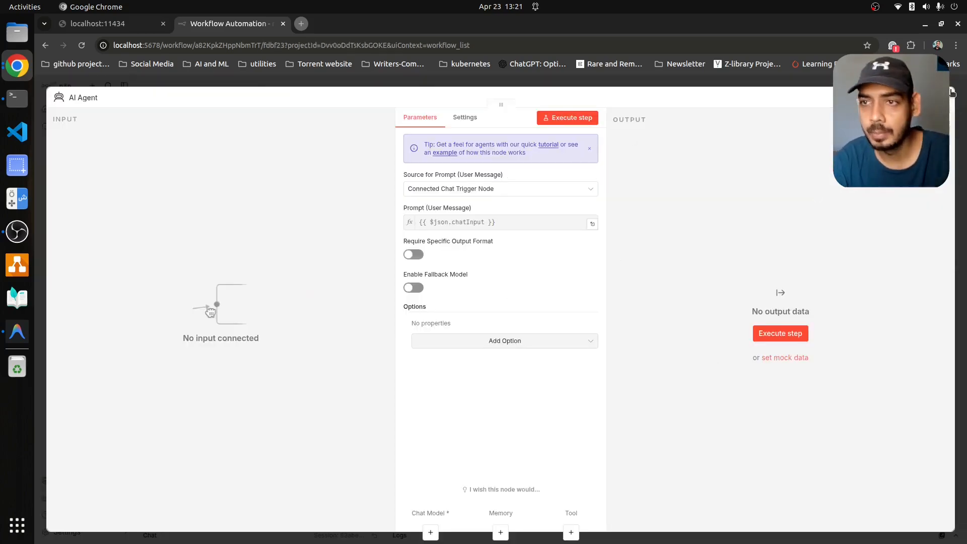
click(952, 93)
drag(597, 282, 556, 255)
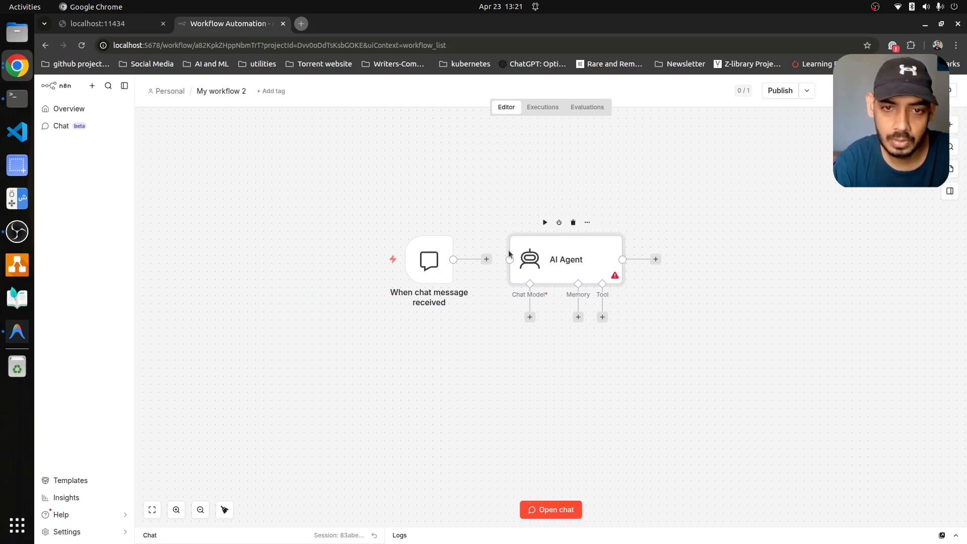
drag(454, 259, 508, 259)
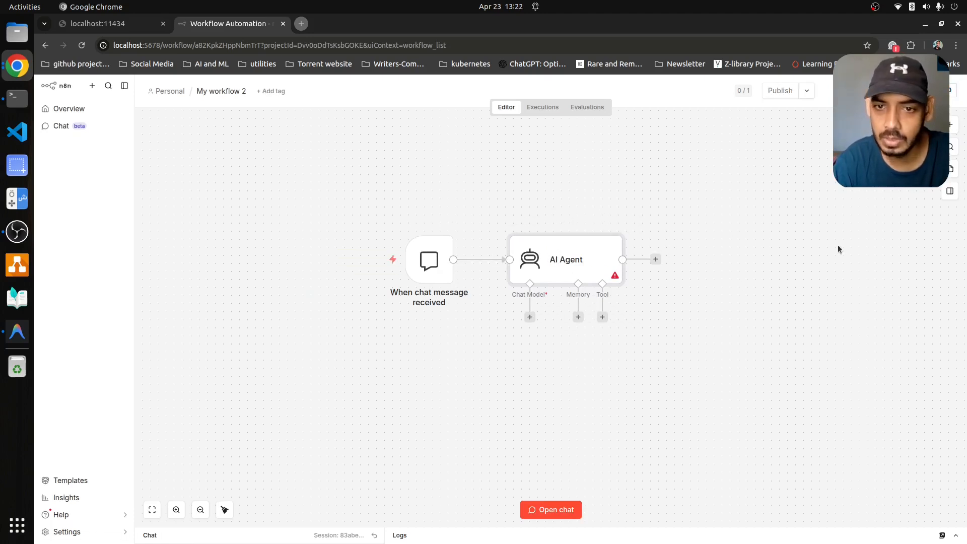
Attach an Ollama Chat Model to the AI Agent's Chat Model input and align it directly below that connector.
click(529, 317)
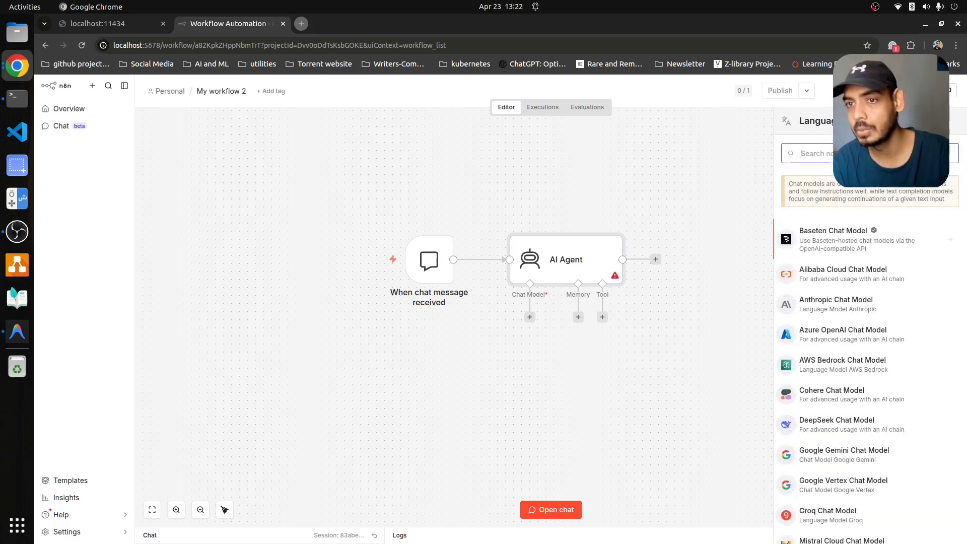
text(olla)
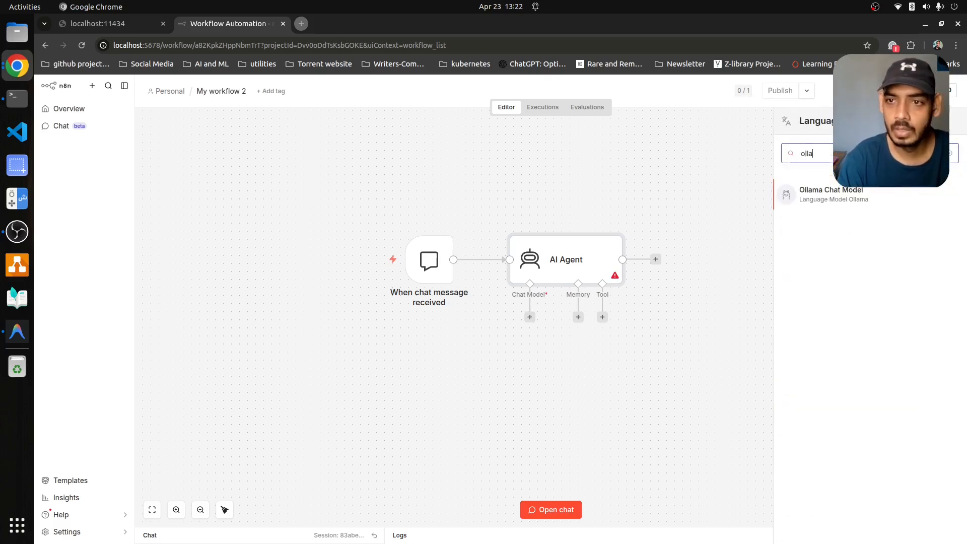
text(ma)
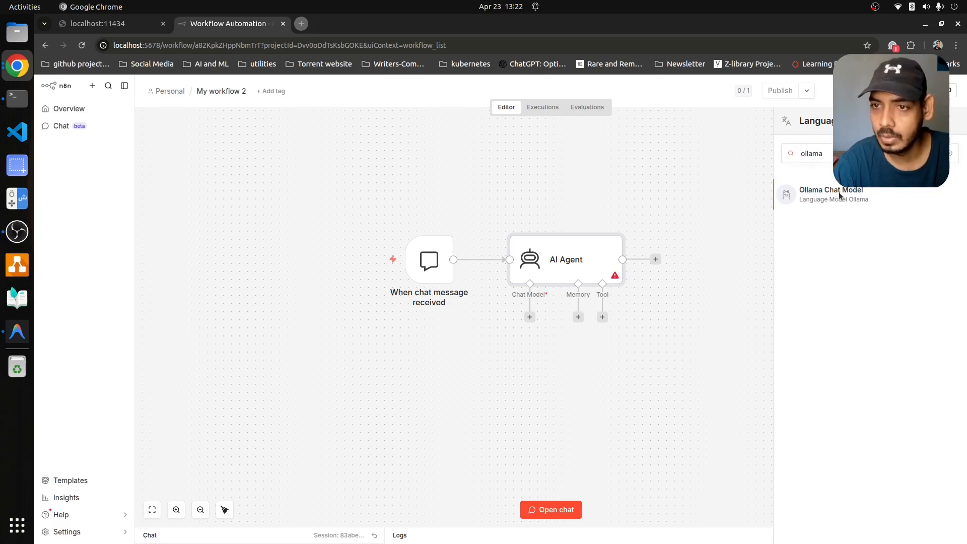
click(838, 193)
key(Escape)
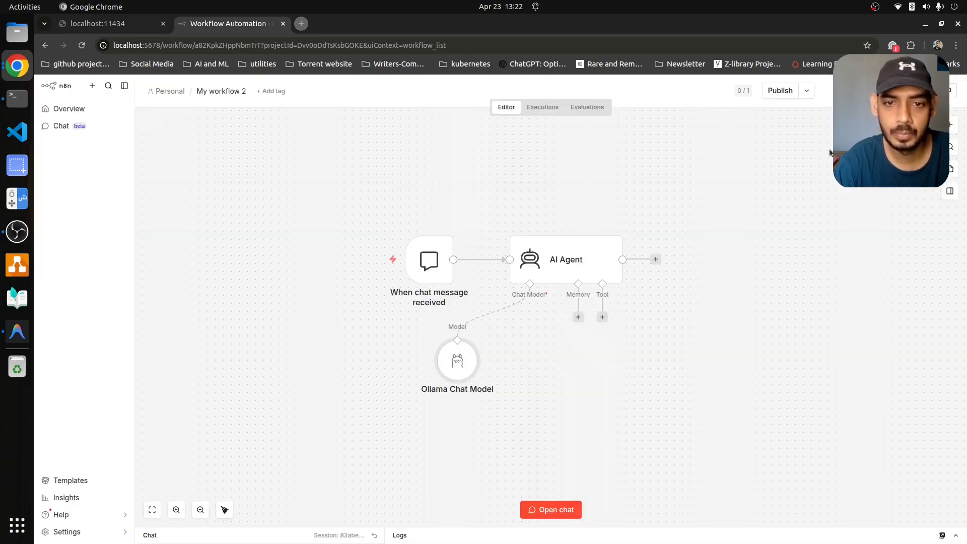
drag(457, 360, 529, 360)
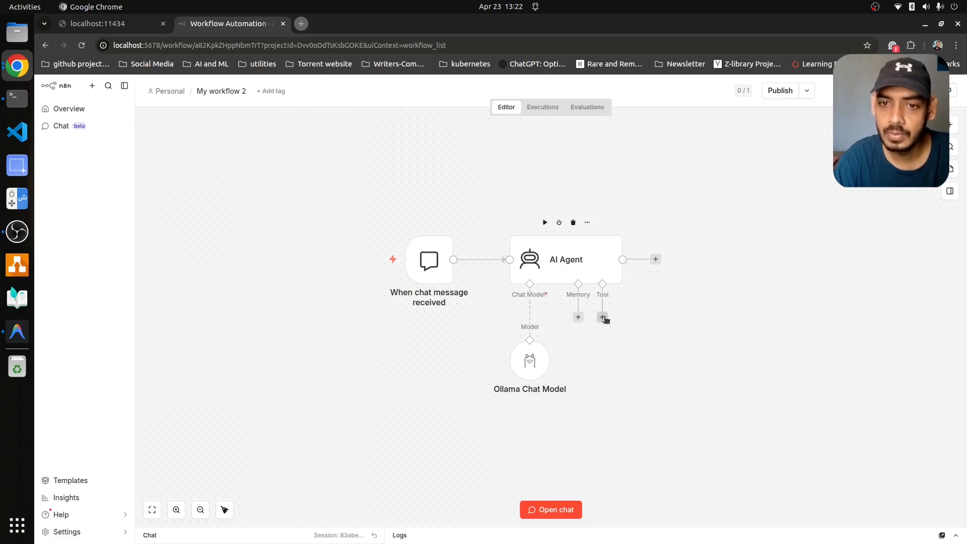
Attach the SerpApi (Google Search) tool to the AI Agent using the existing SerpAPI account, and align it below the Tool connector.
click(603, 318)
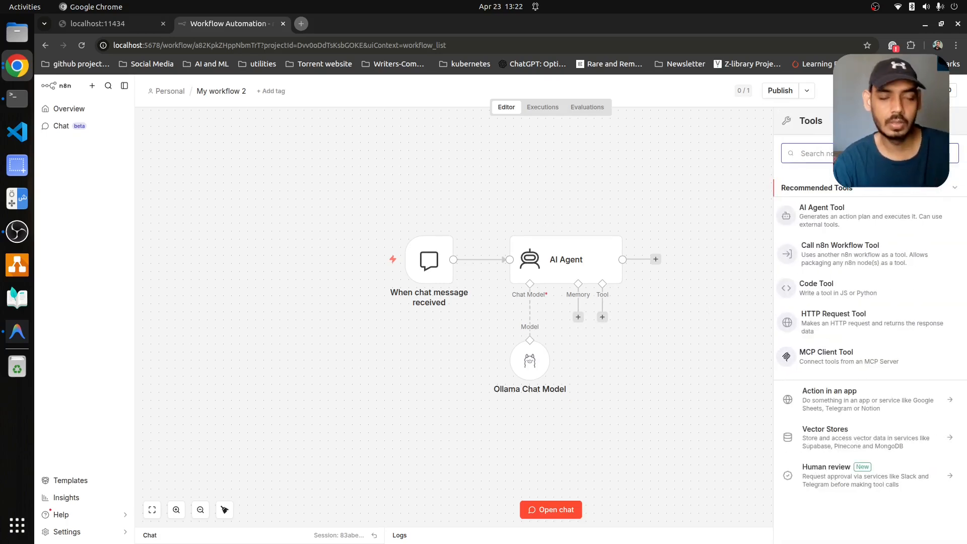
text(serp)
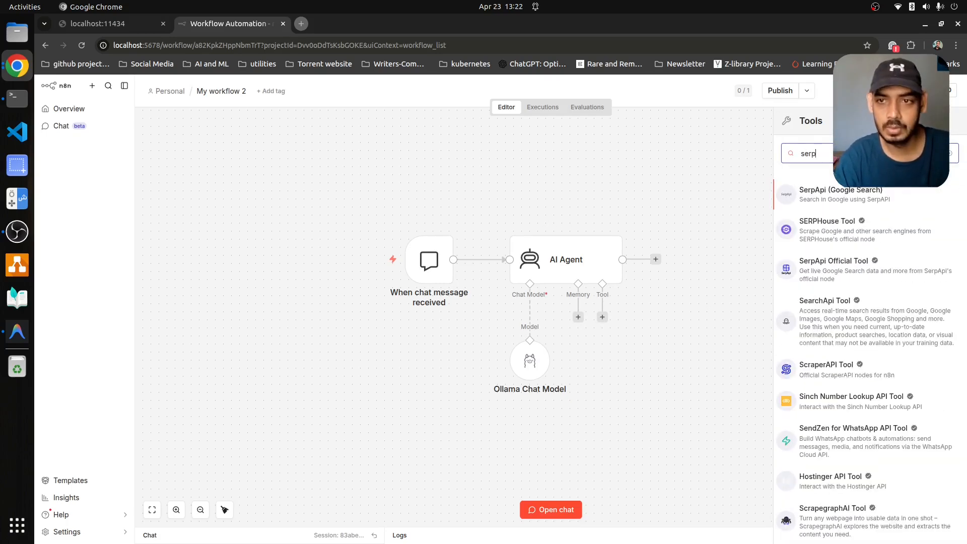
click(845, 195)
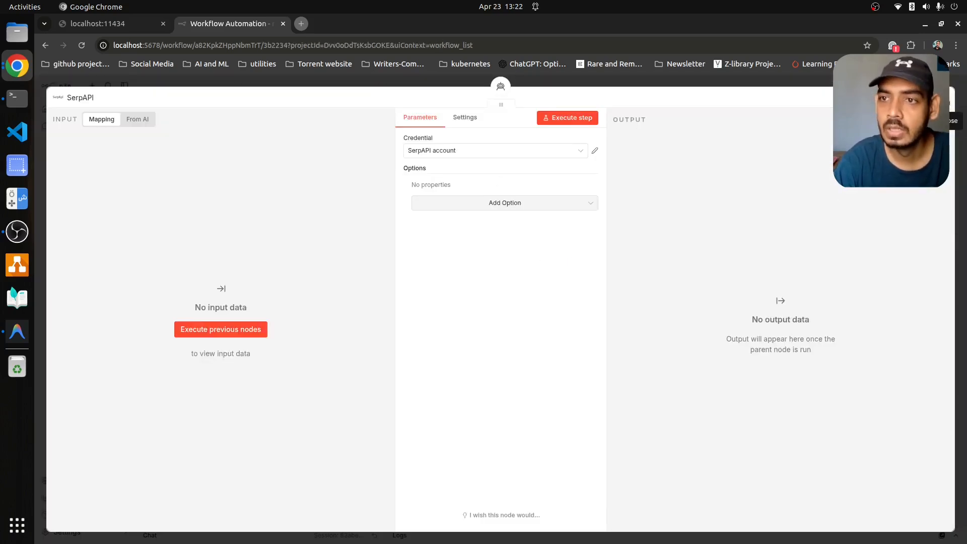
click(947, 100)
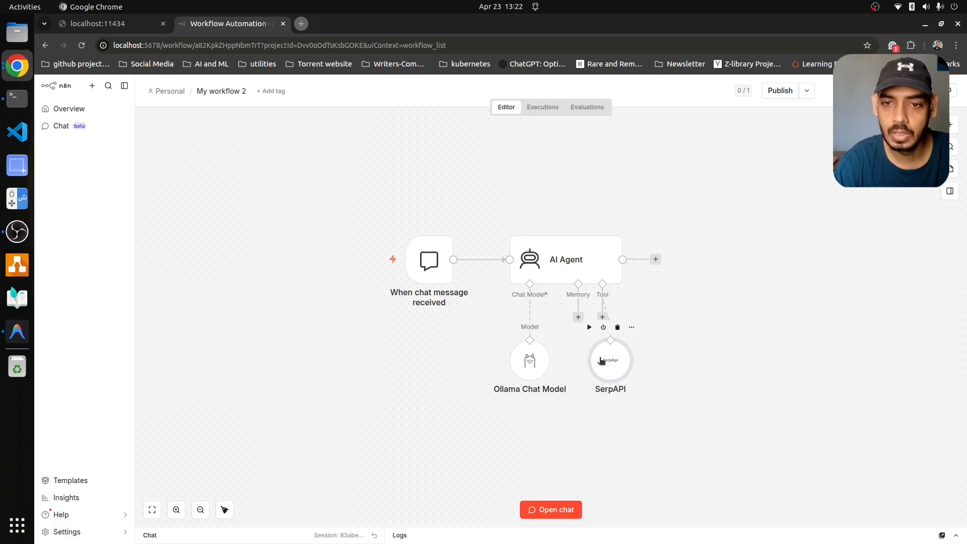
drag(601, 360, 593, 360)
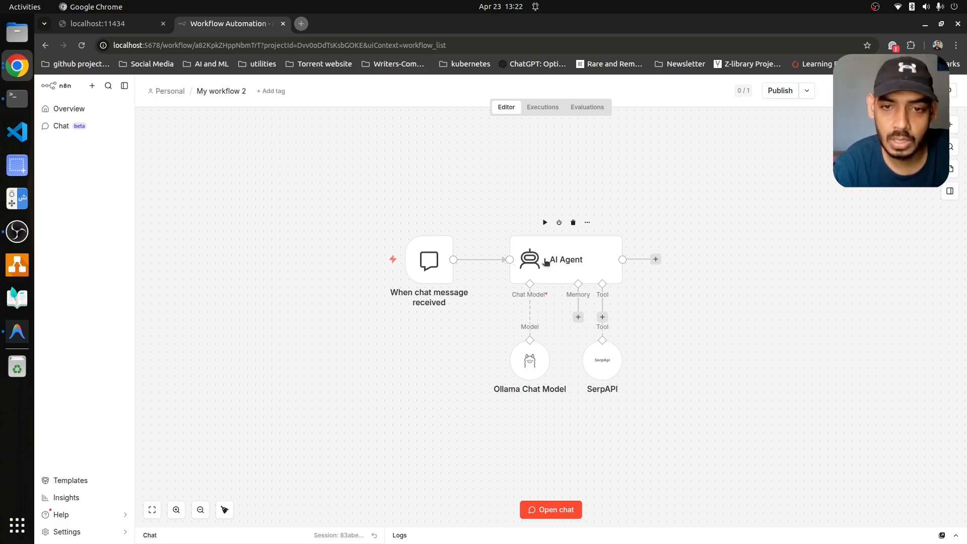
Review the parameters and settings of the When chat message received trigger, and return to the canvas.
double_click(429, 262)
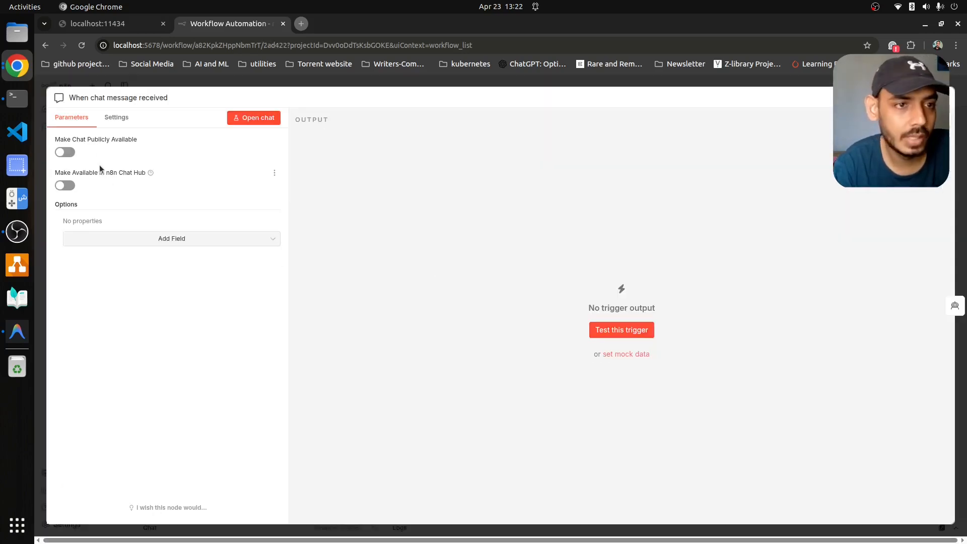
click(108, 120)
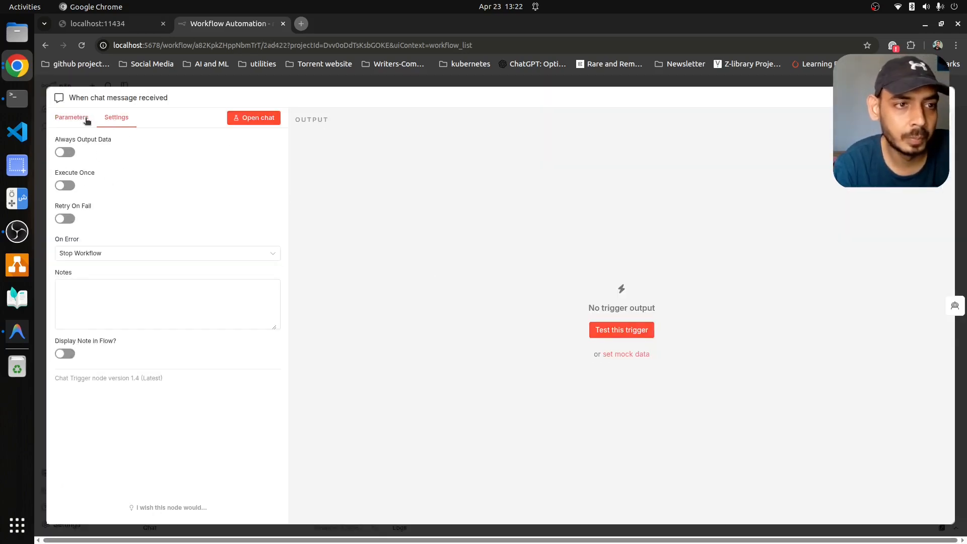
click(86, 119)
click(114, 119)
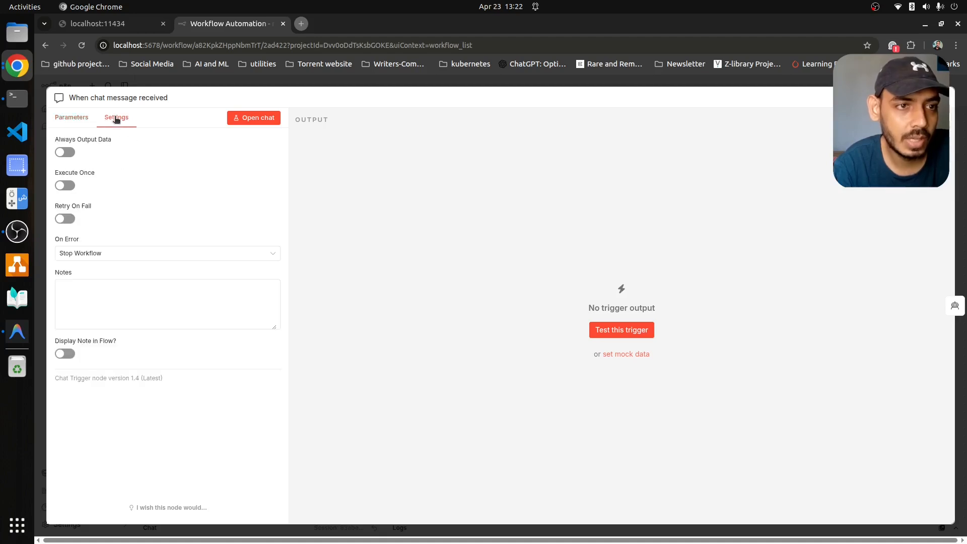
click(77, 120)
click(40, 119)
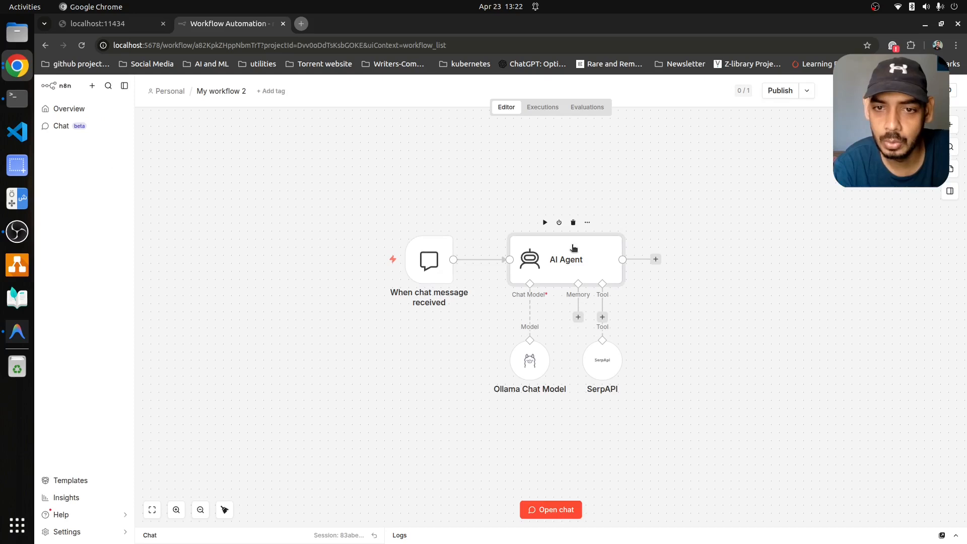
Open the AI Agent node and add a System Message option to its parameters.
double_click(573, 247)
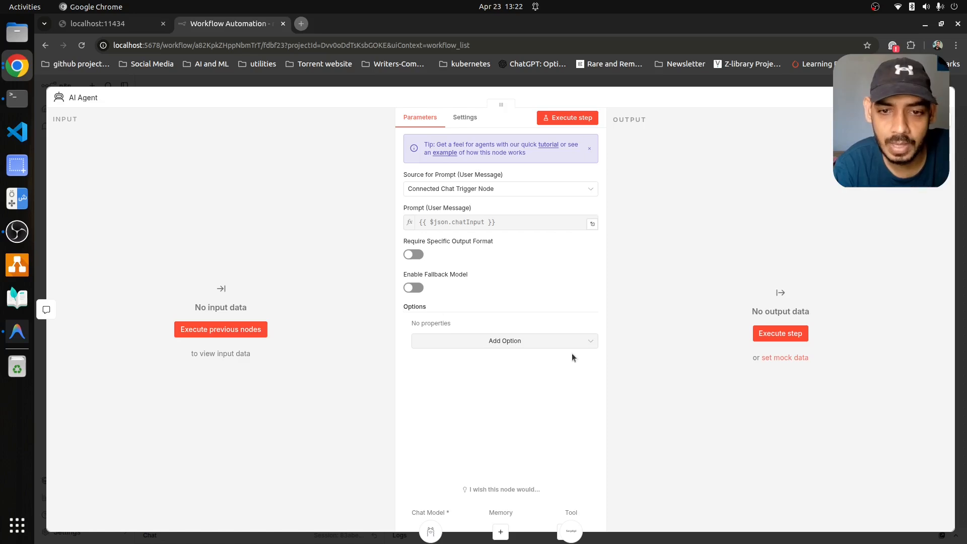
click(567, 341)
click(460, 367)
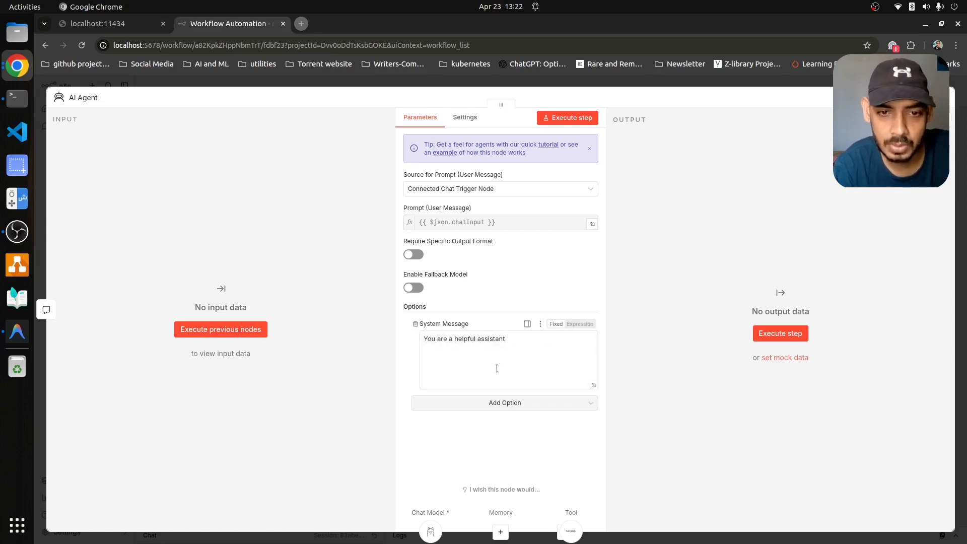
Set the AI Agent's system message to "You are a helpful stock analyzer, and you're provided with Web search tool for fetching latest information on stocks.".
click(514, 347)
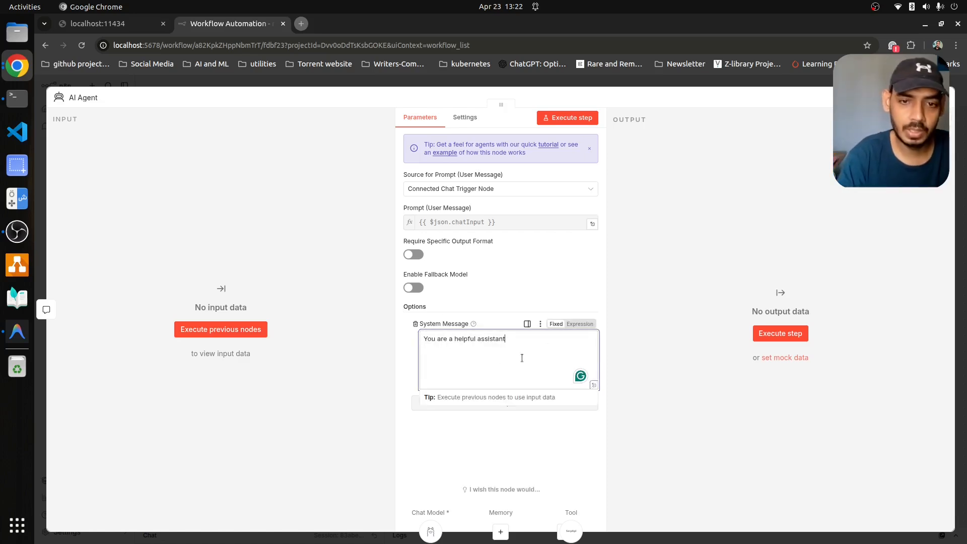
key(BackSpace)
key(BackSpace)
key(BackSpace)
key(BackSpace)
key(BackSpace)
key(BackSpace)
key(BackSpace)
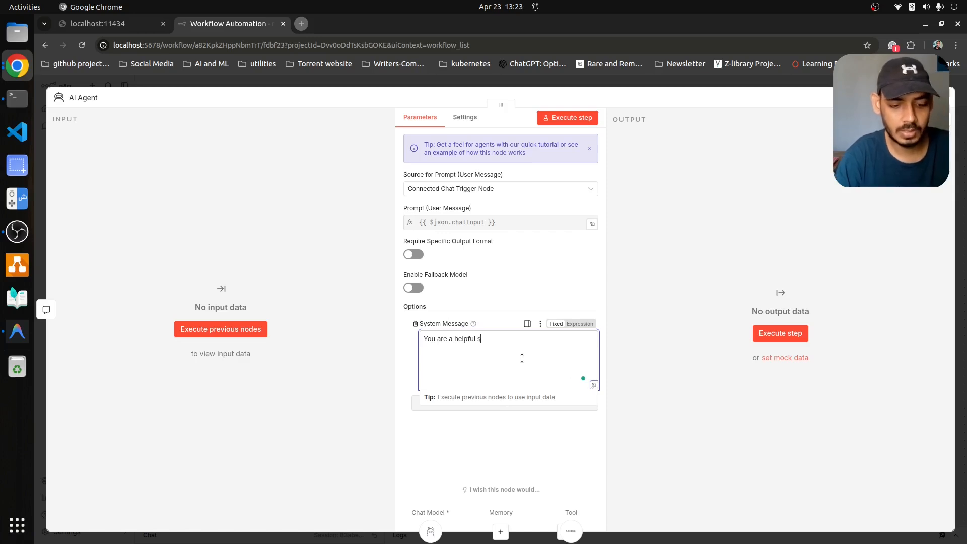
text(tock assistant a)
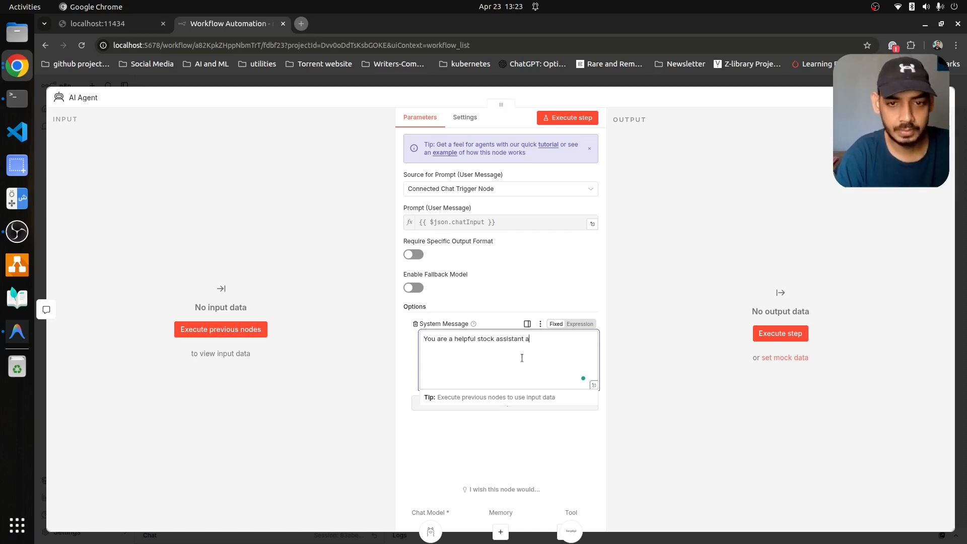
key(BackSpace)
key(BackSpace)
key(BackSpace)
key(BackSpace)
key(BackSpace)
key(BackSpace)
key(BackSpace)
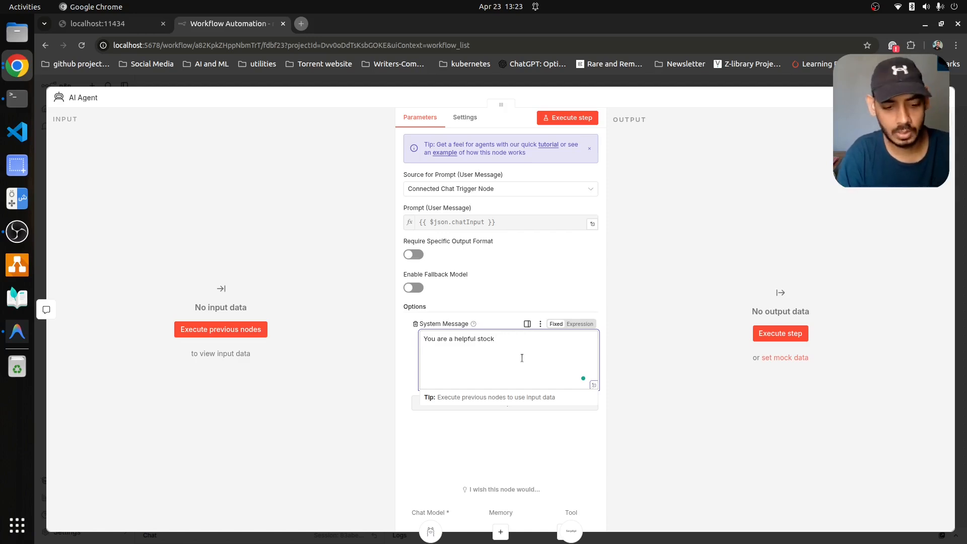
text(ys)
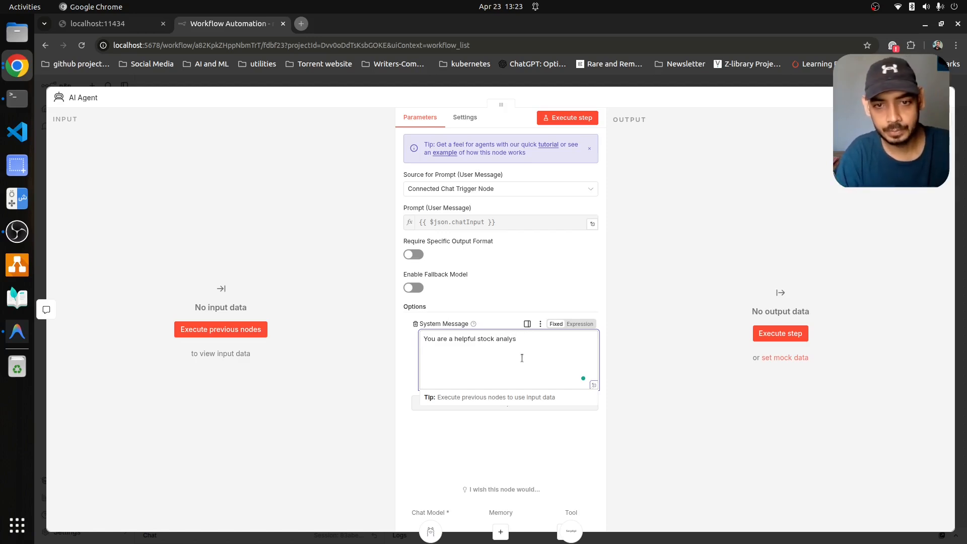
text(zand you'r)
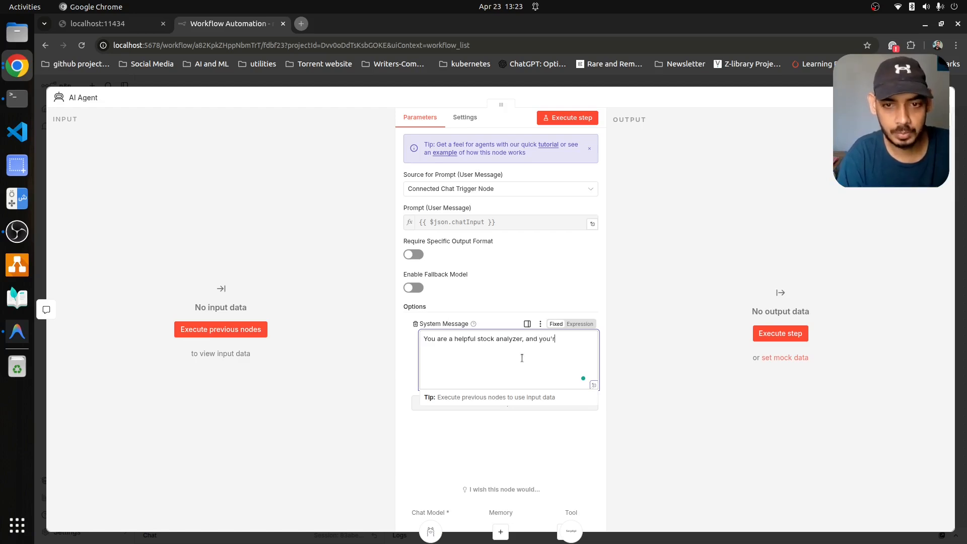
text(e provided wit)
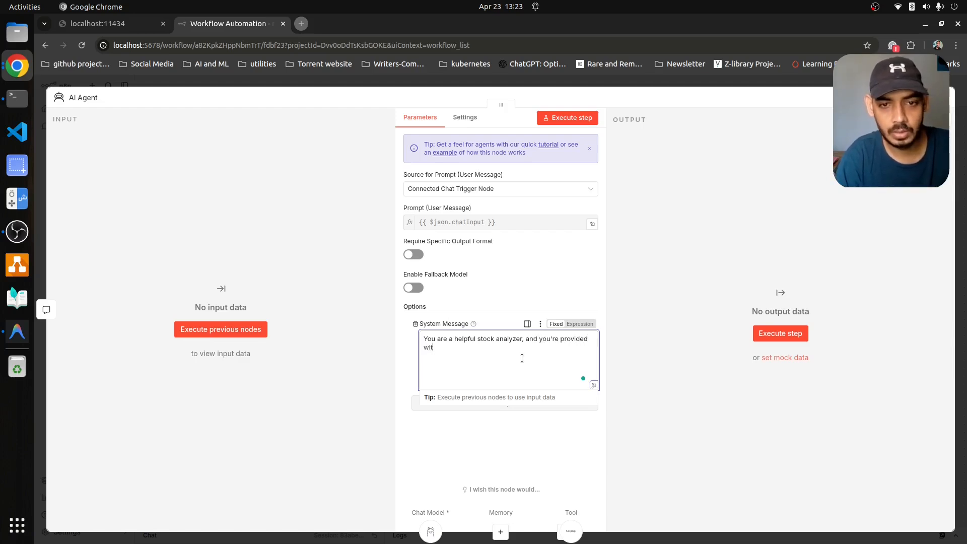
text(h )
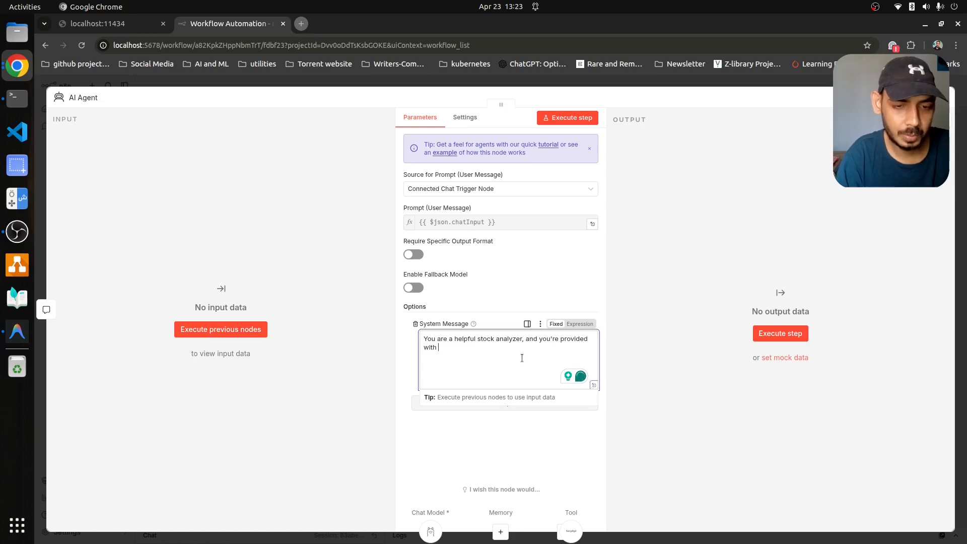
text(Web search)
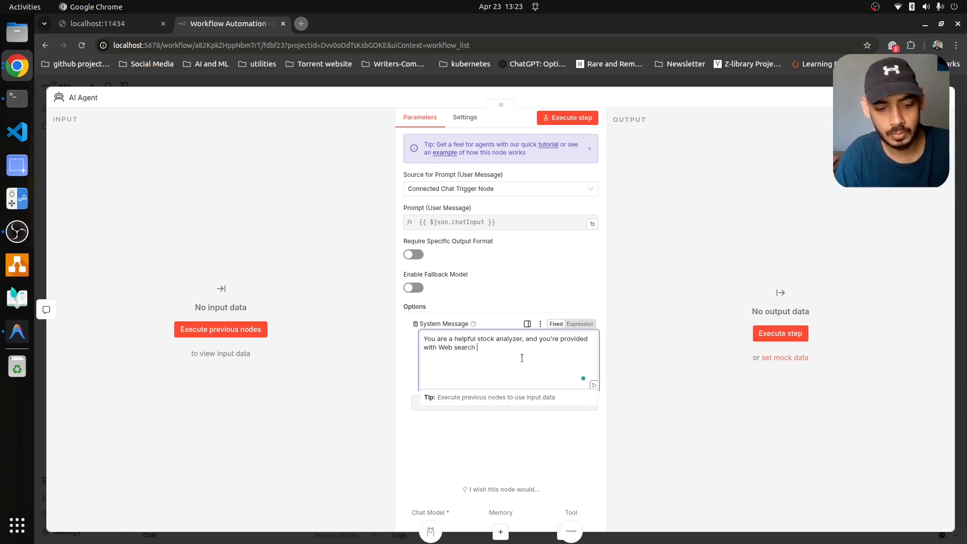
text( tool for )
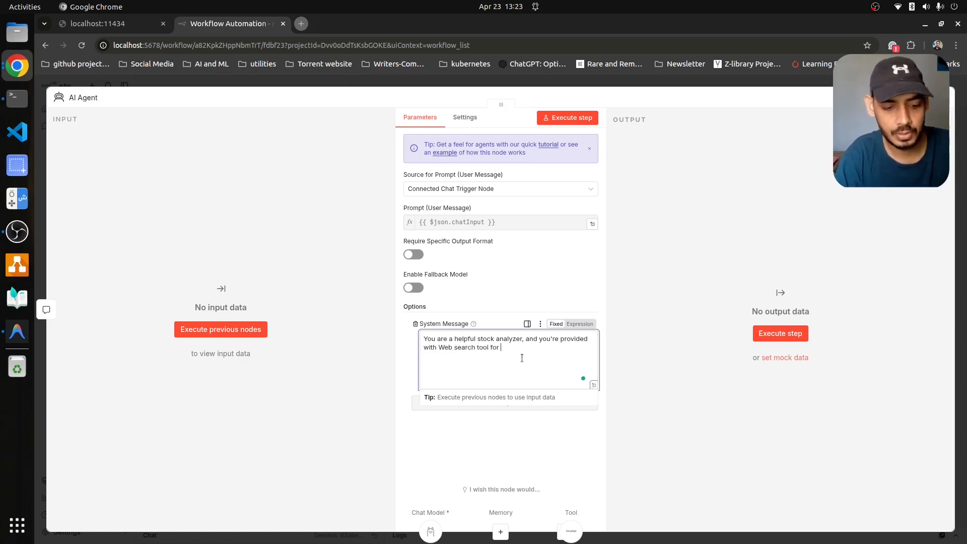
text(fetching late)
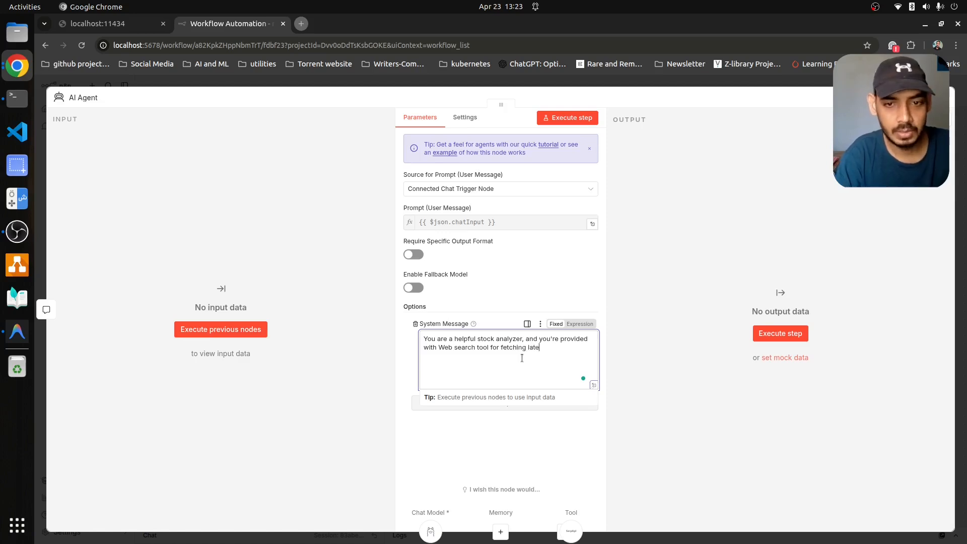
text(st informati)
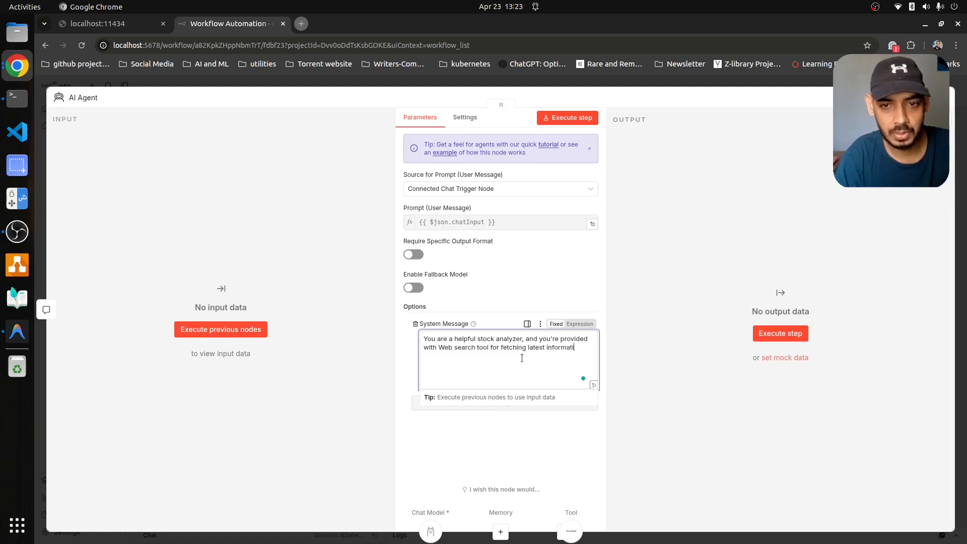
text(on on stocks.)
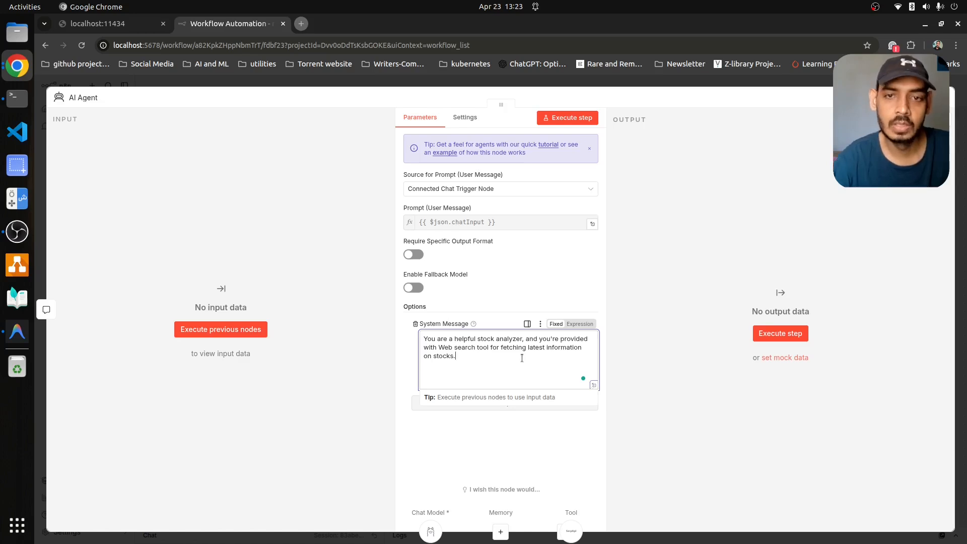
click(520, 301)
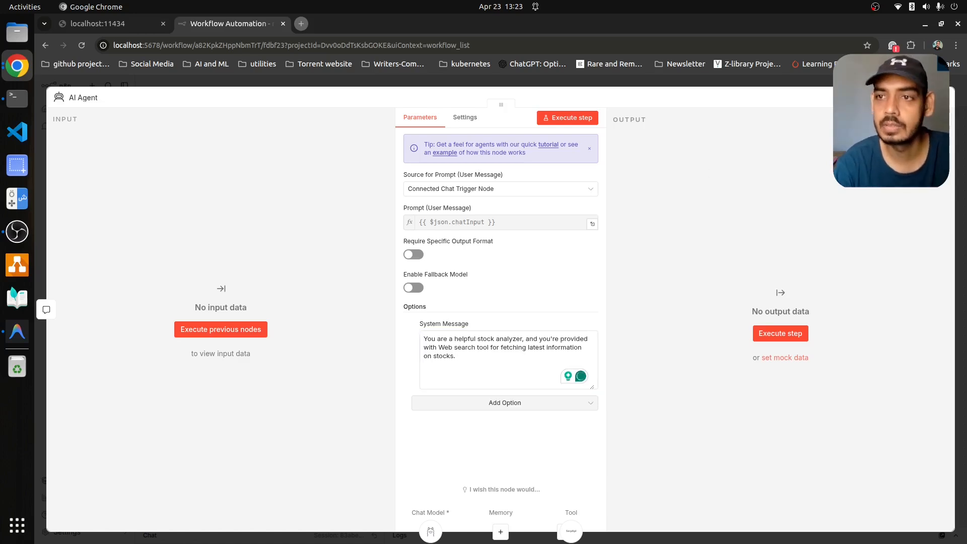
click(944, 97)
Open the Ollama Chat Model node, check the Ollama server page at localhost:11434, and inspect the connection details of the existing Ollama credential.
mouse_move(570, 244)
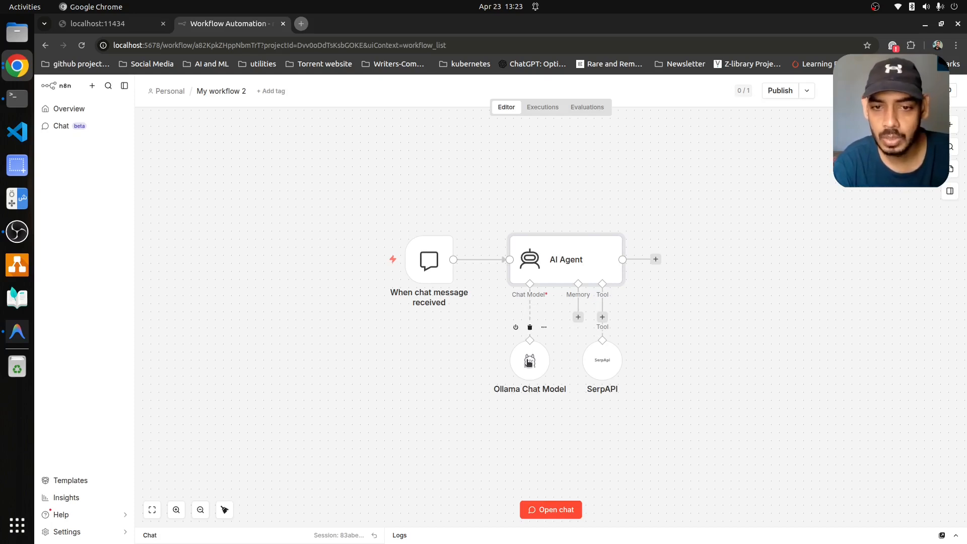
double_click(529, 361)
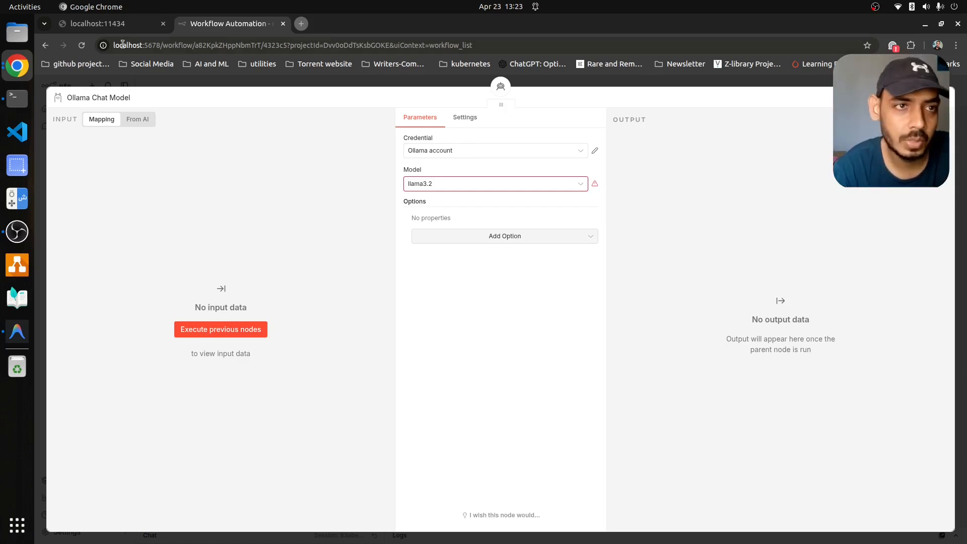
click(115, 29)
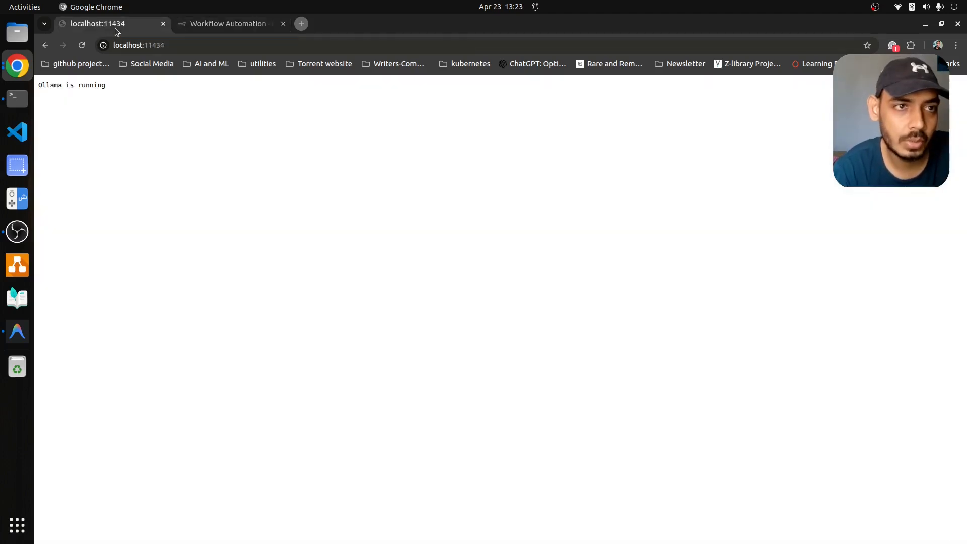
click(225, 25)
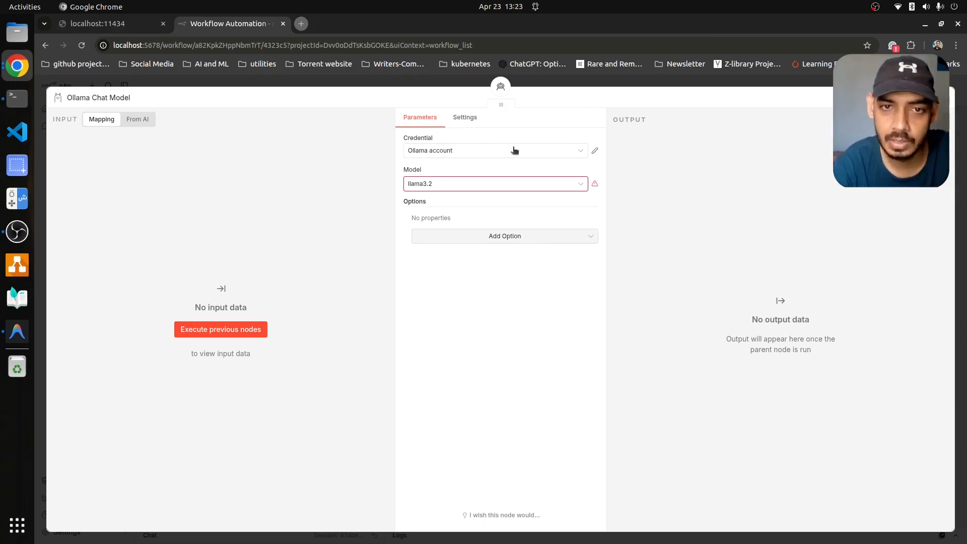
click(594, 152)
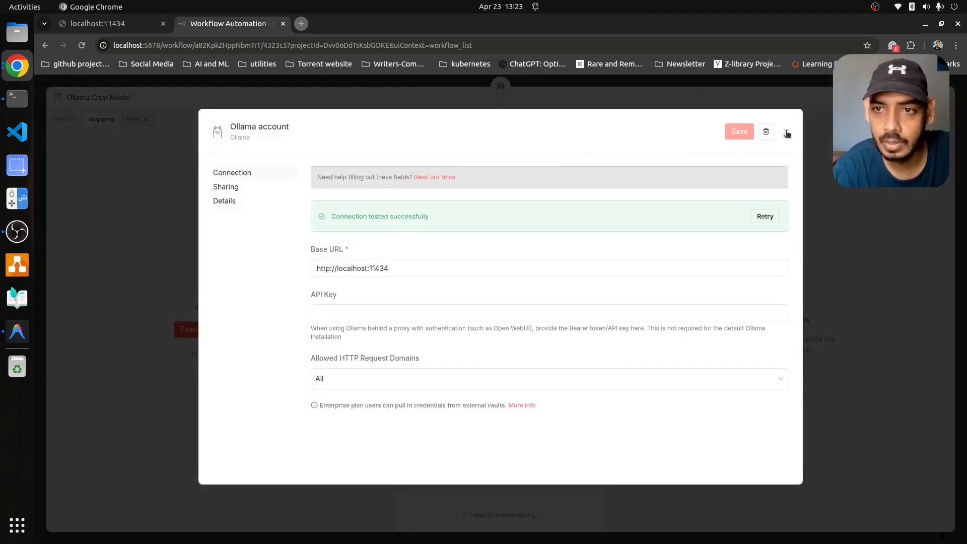
click(787, 133)
click(581, 150)
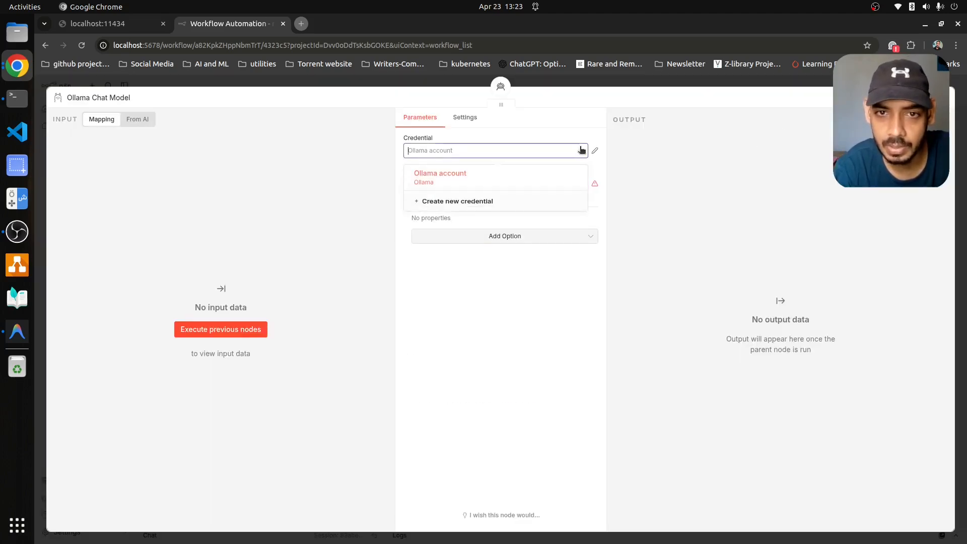
click(446, 203)
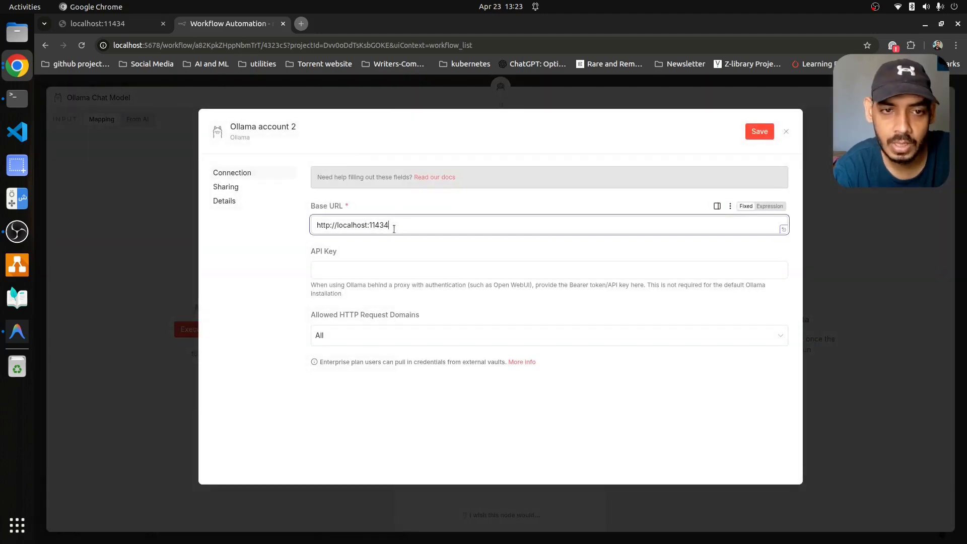
drag(317, 221, 411, 222)
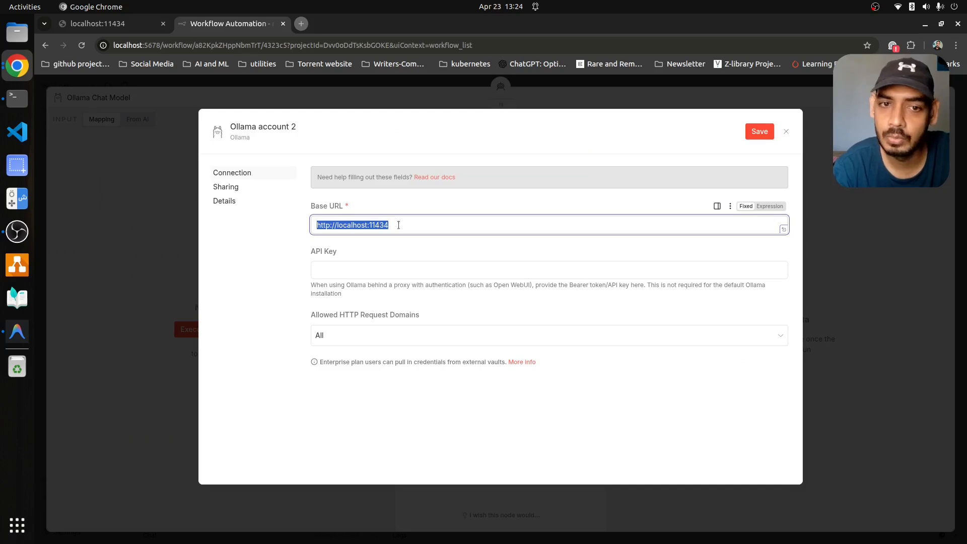
click(399, 226)
click(322, 273)
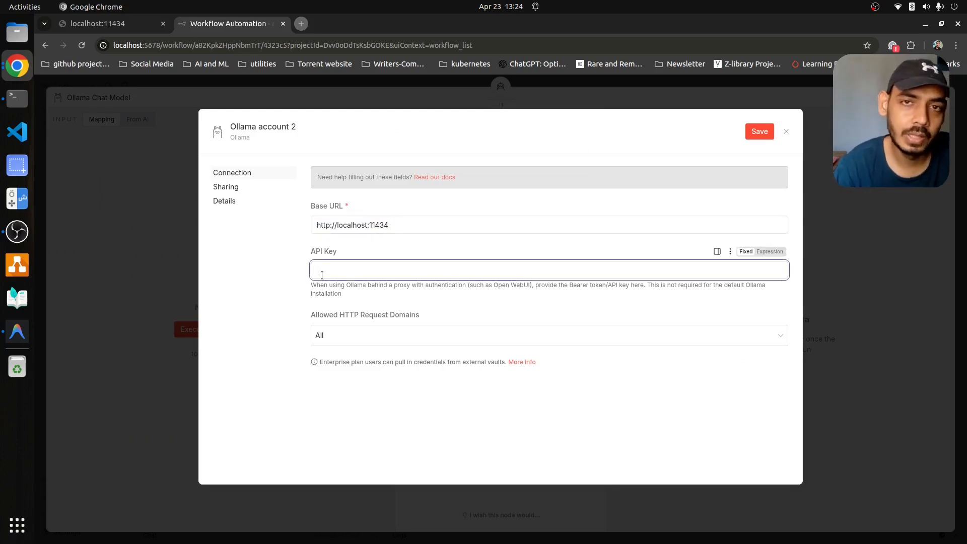
click(760, 132)
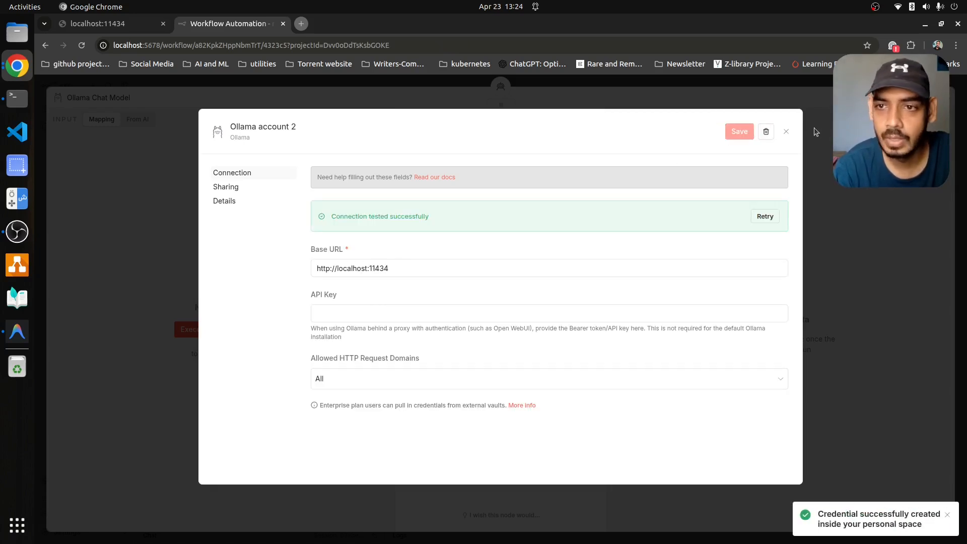
drag(332, 217, 431, 219)
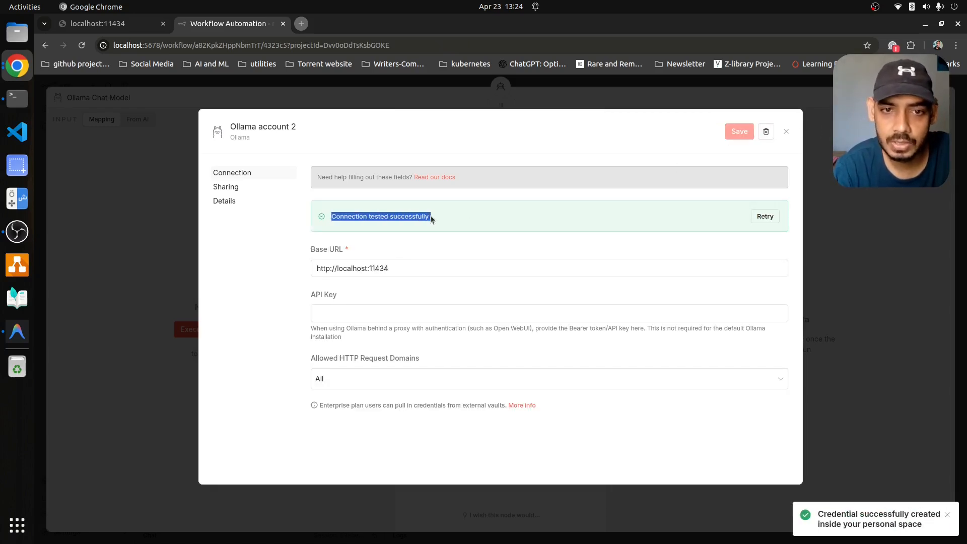
click(390, 266)
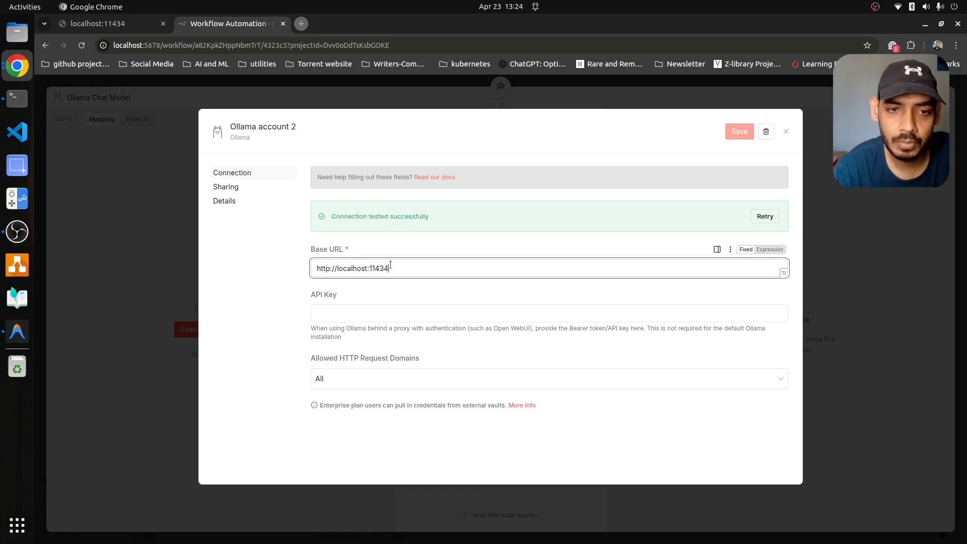
double_click(342, 269)
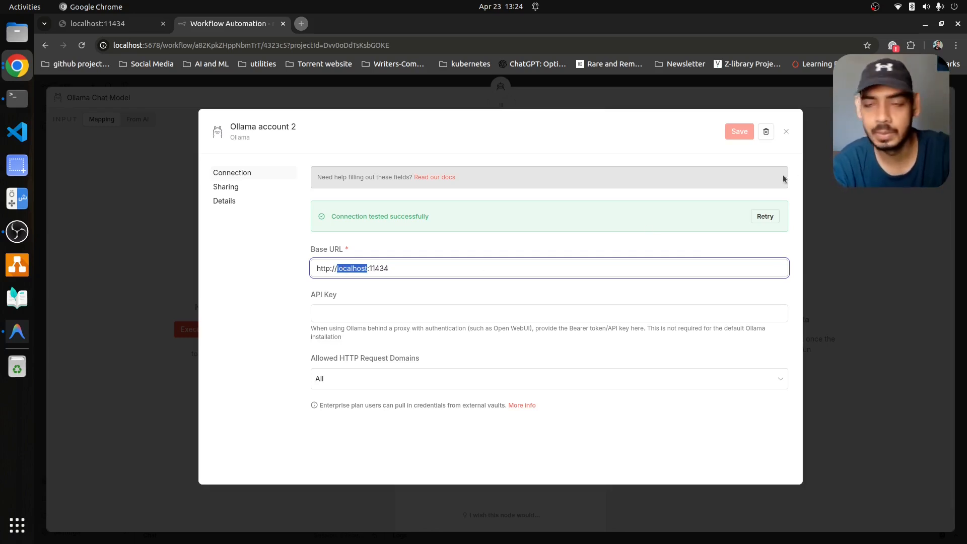
click(786, 131)
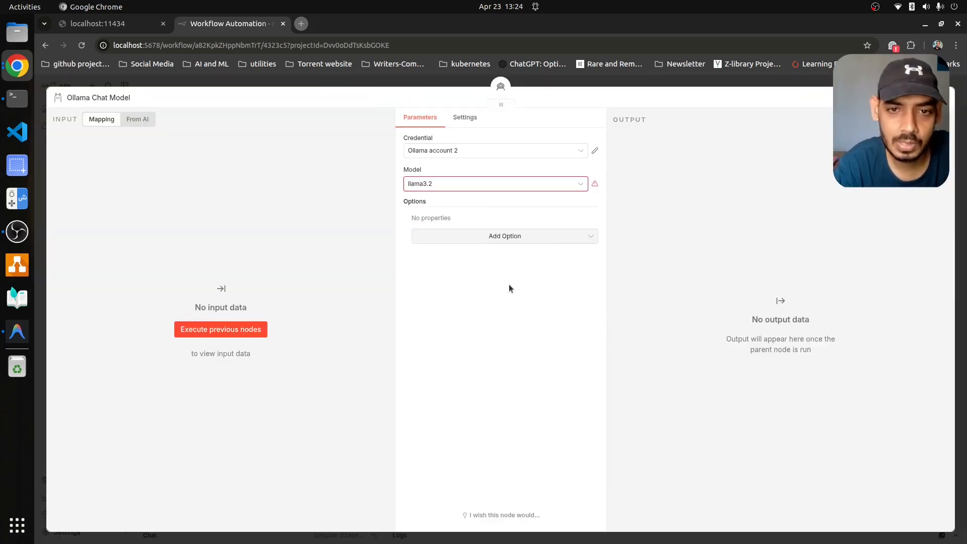
Add the note "This is my Chat Model" to the Ollama Chat Model's settings and enable displaying it in the flow.
click(465, 120)
click(414, 121)
click(465, 118)
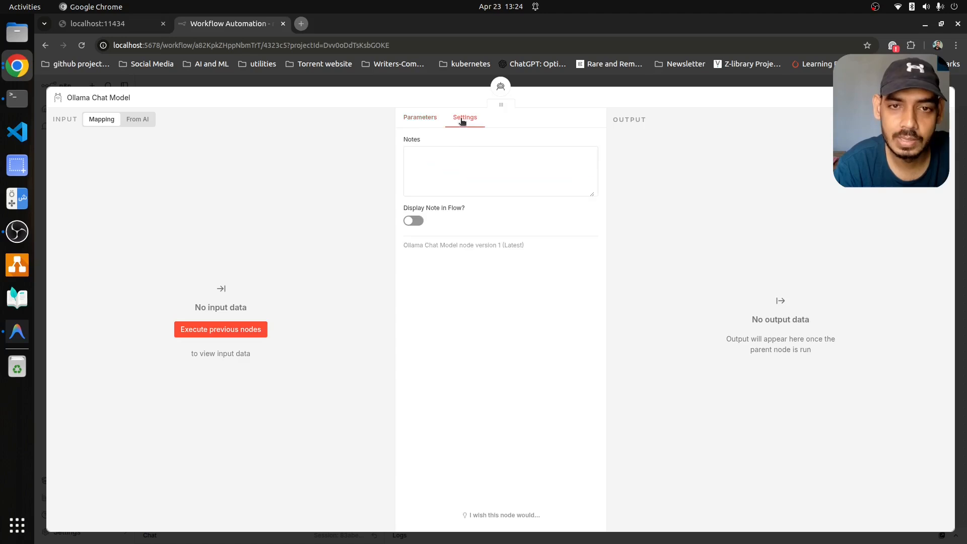
click(415, 160)
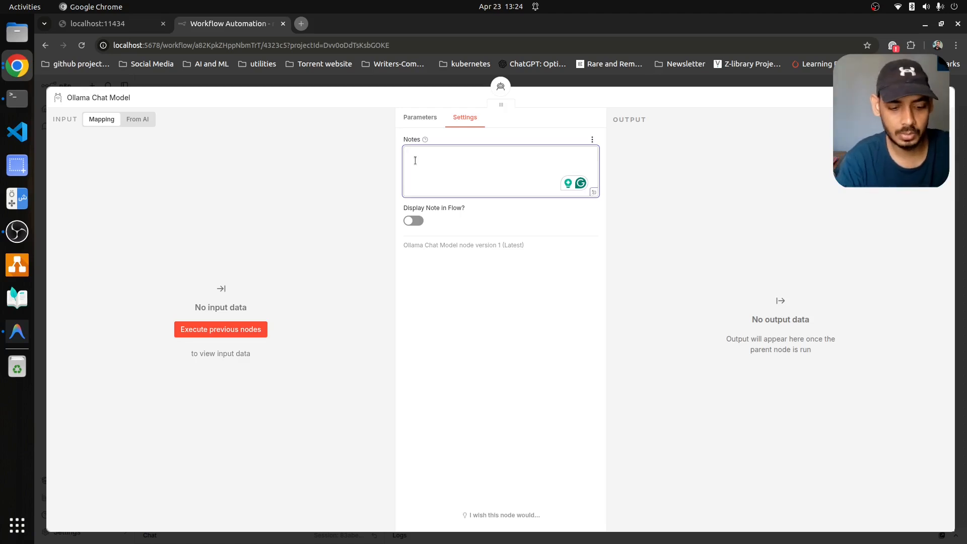
text(This is m)
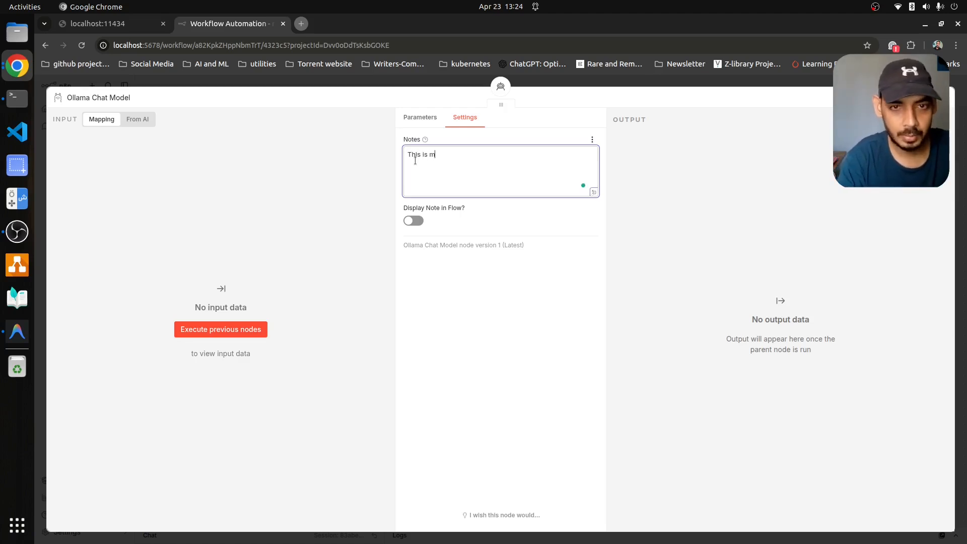
text(y Chat Model)
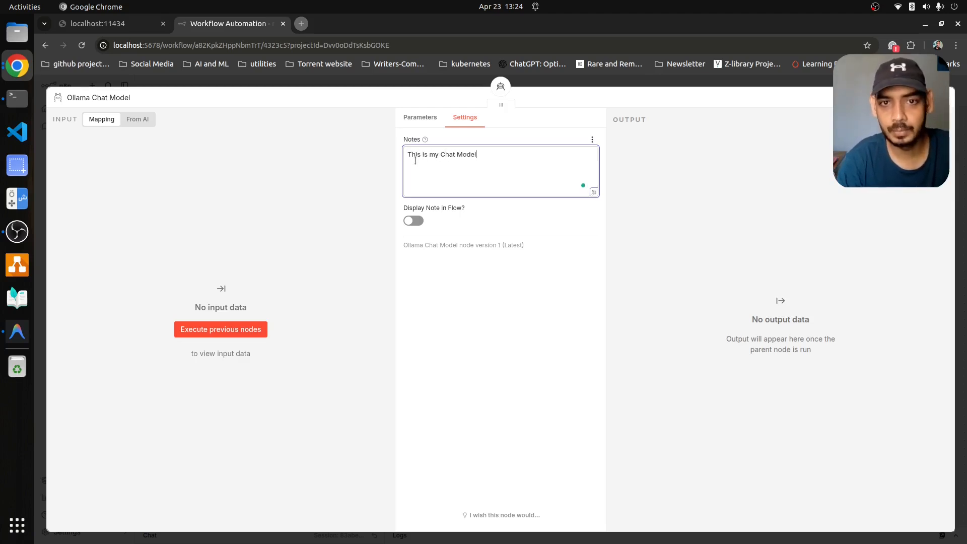
click(414, 220)
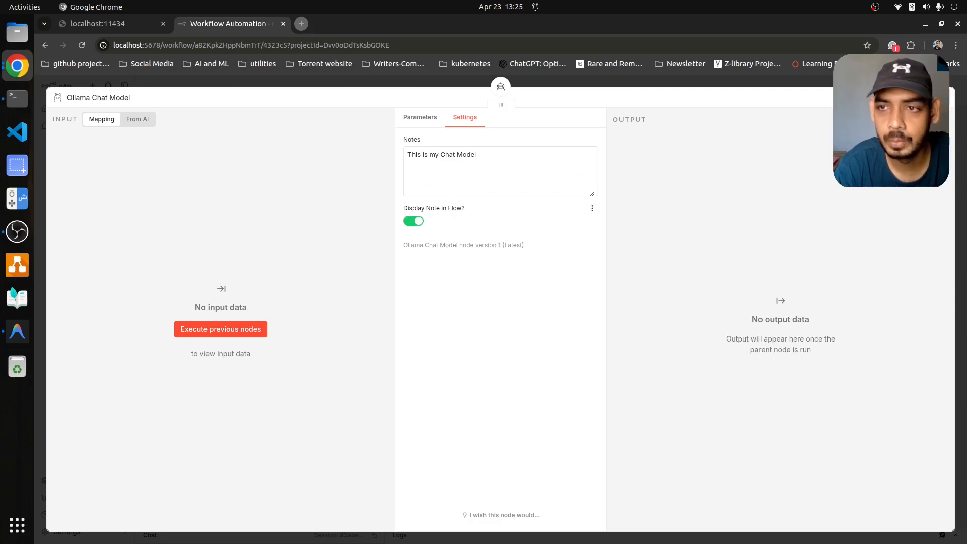
In the SerpAPI node, view the form for a new SerpApi credential, check the serpapi.com website, and close both without saving.
key(Escape)
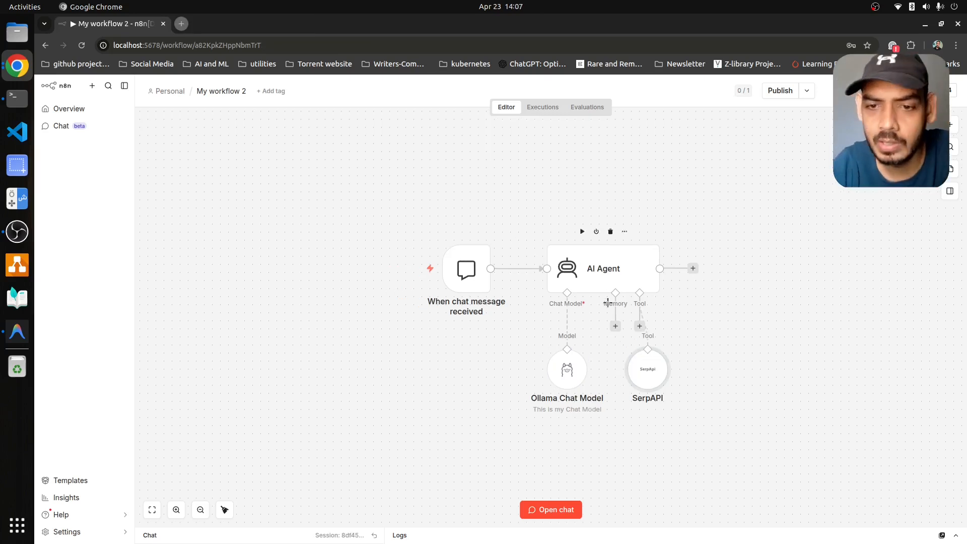
double_click(650, 376)
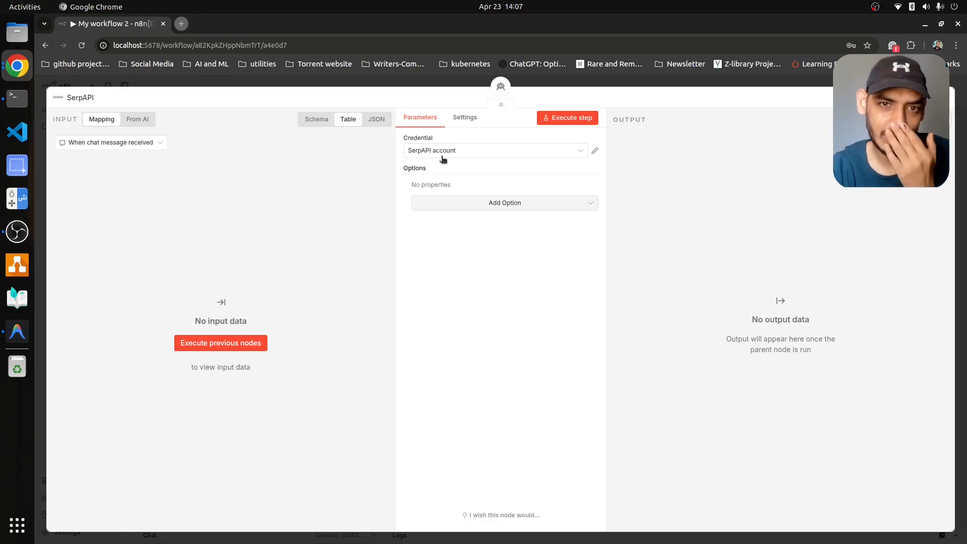
click(582, 152)
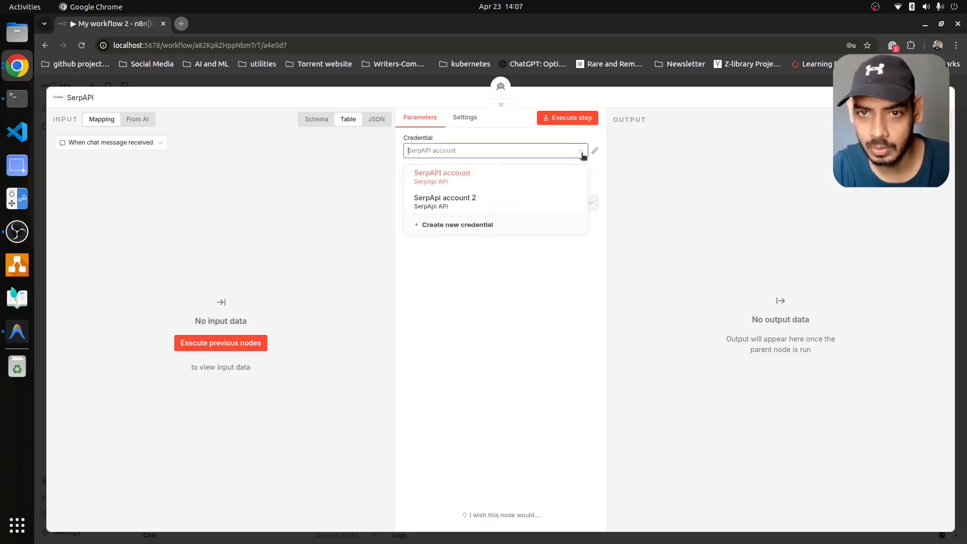
click(442, 230)
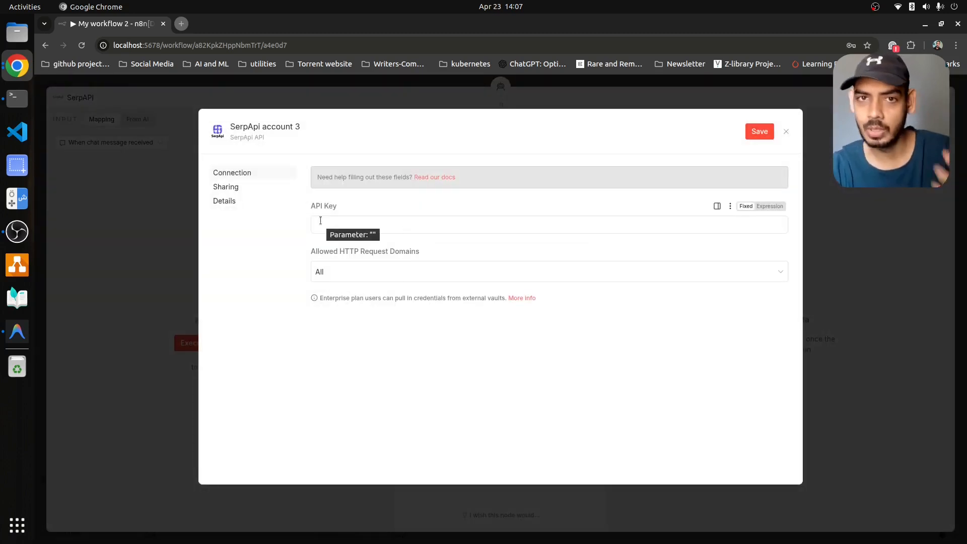
click(181, 24)
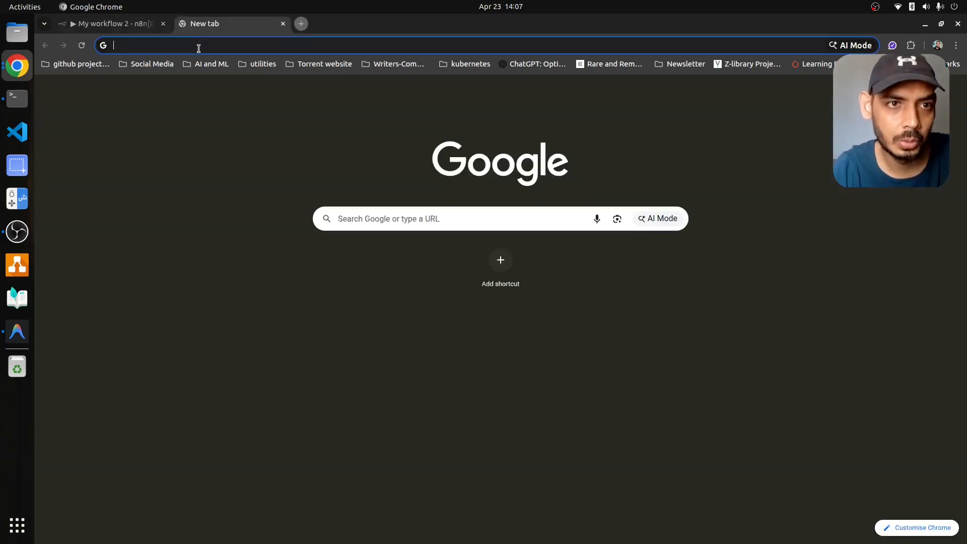
text(serpapi.com)
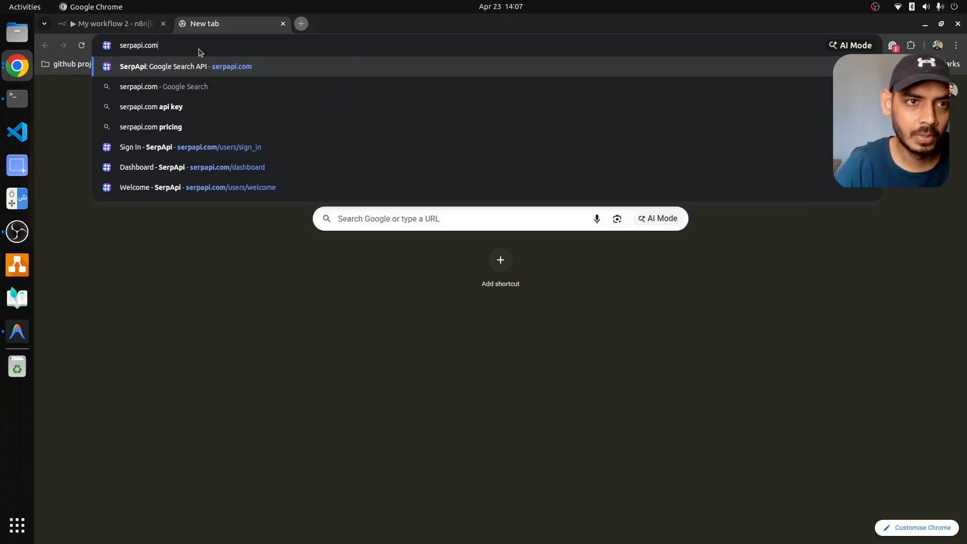
key(Return)
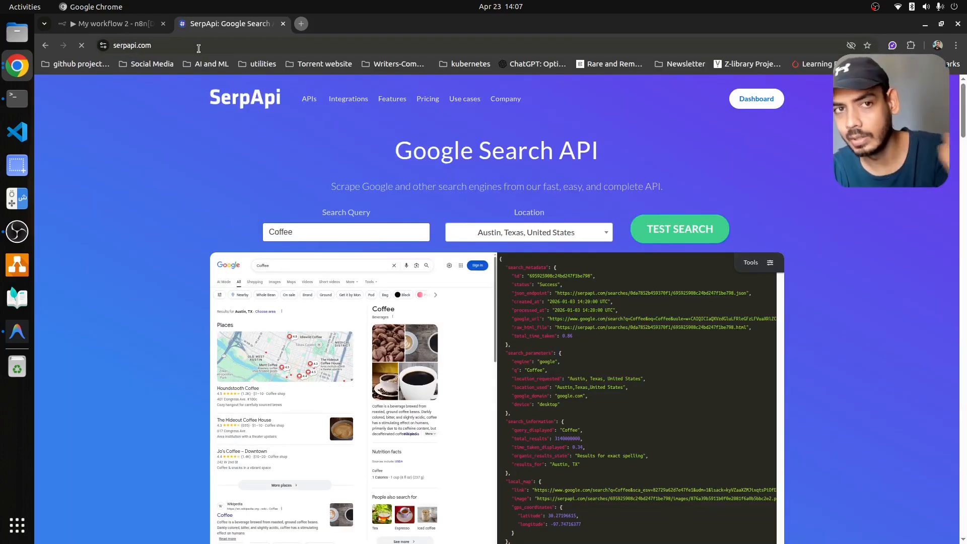
click(283, 24)
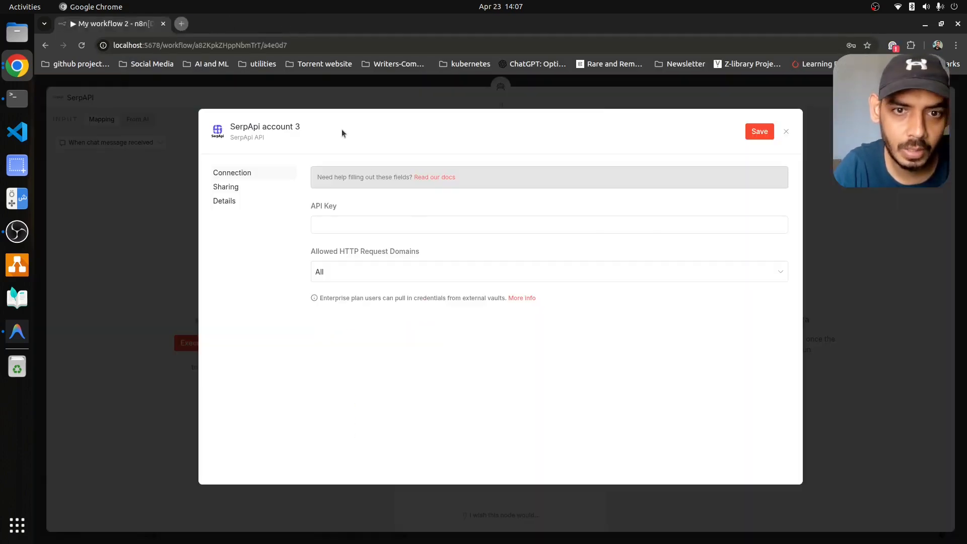
click(786, 131)
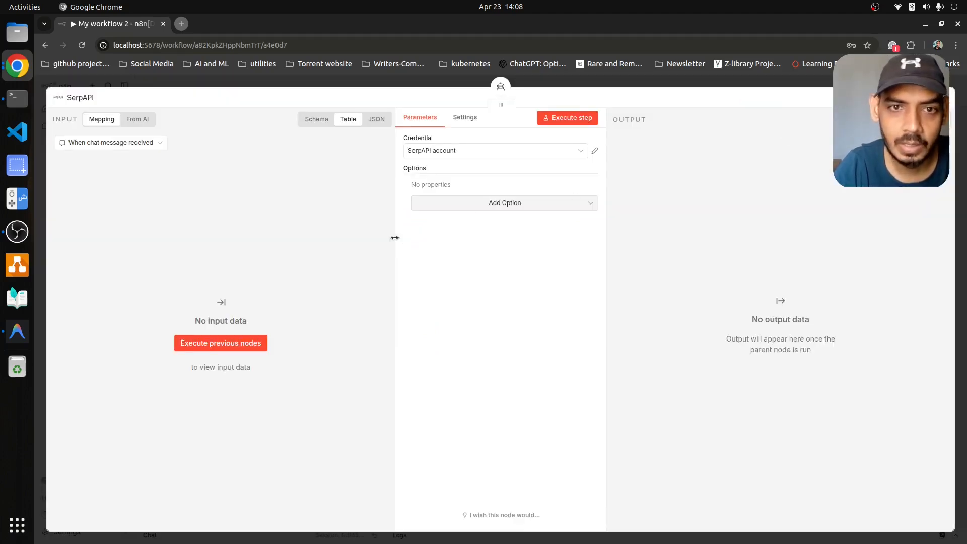
Add the Explicit Array option, switched on, and the Google Domain option with google.com to the SerpAPI node, and return to the canvas.
click(438, 204)
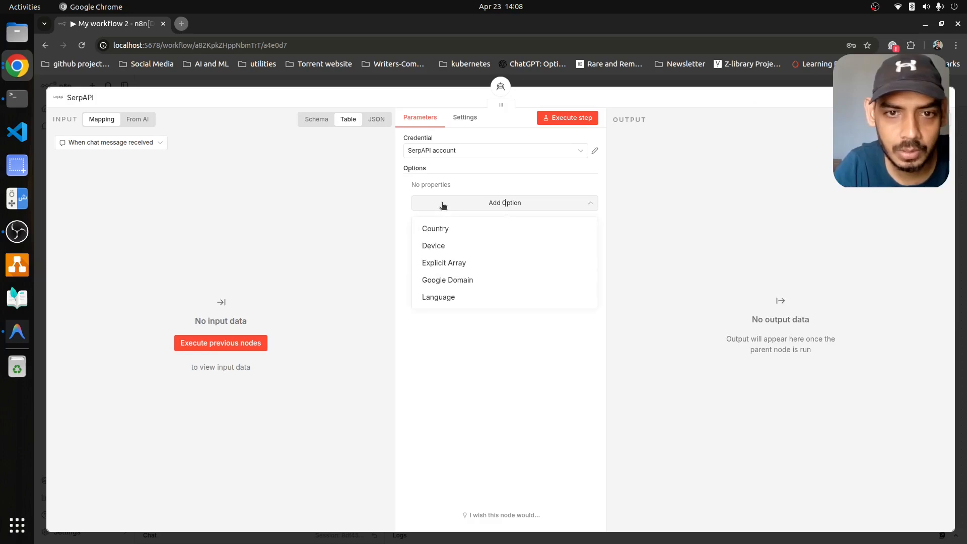
click(436, 265)
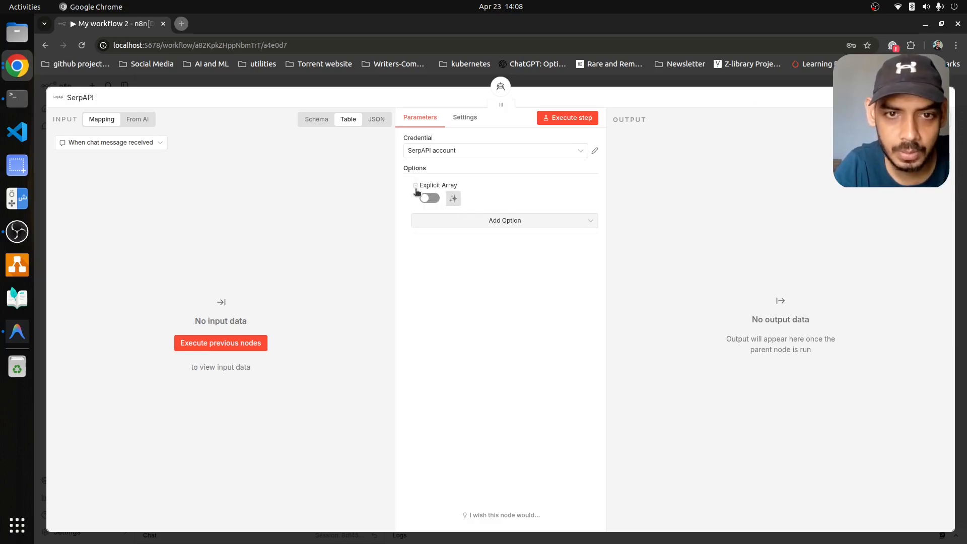
click(429, 199)
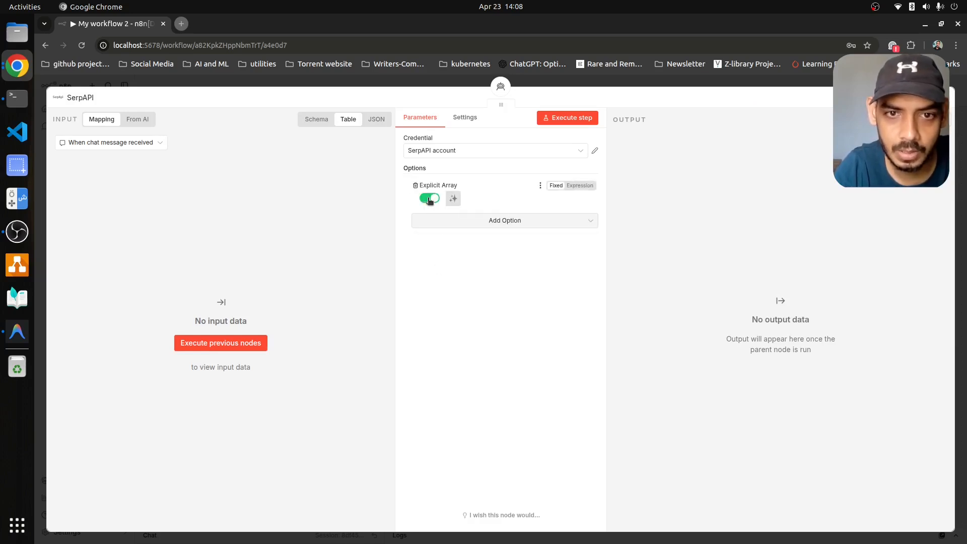
click(470, 220)
click(437, 281)
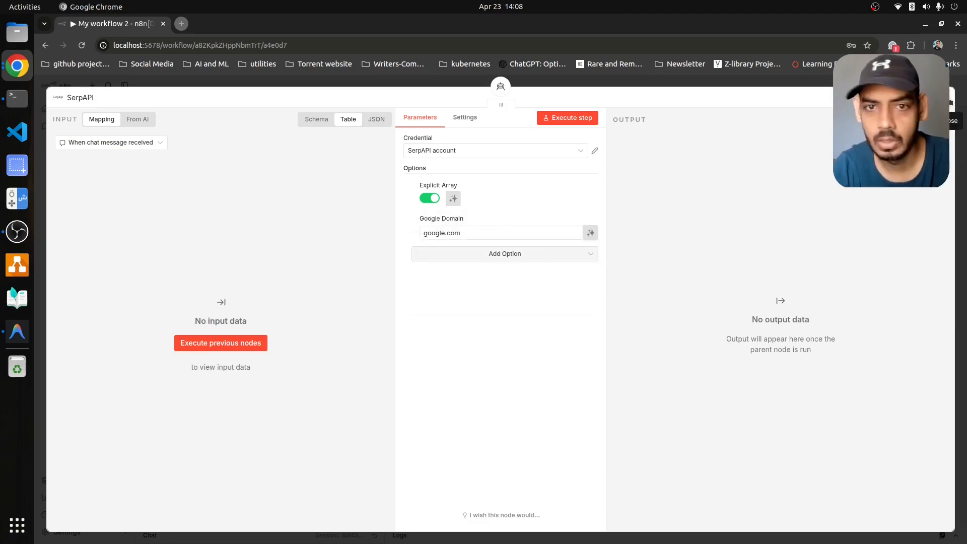
click(950, 102)
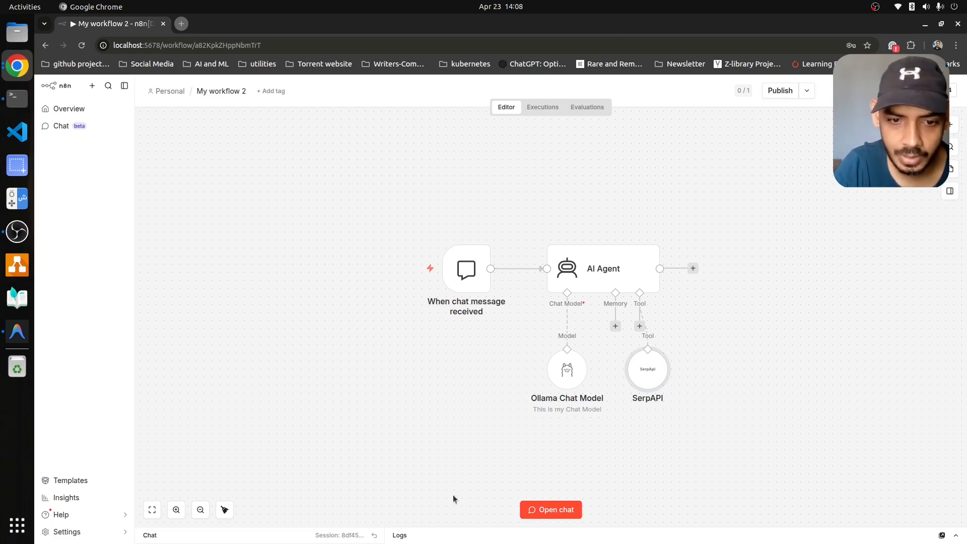
Test the workflow by sending the chat message "What is the stock price of Nvidia today?" and resending it once.
click(545, 512)
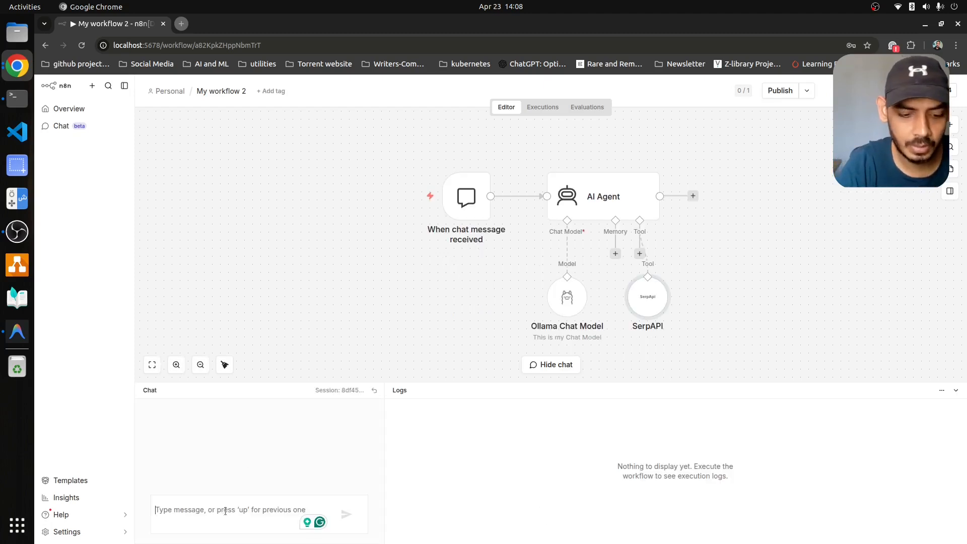
text(What)
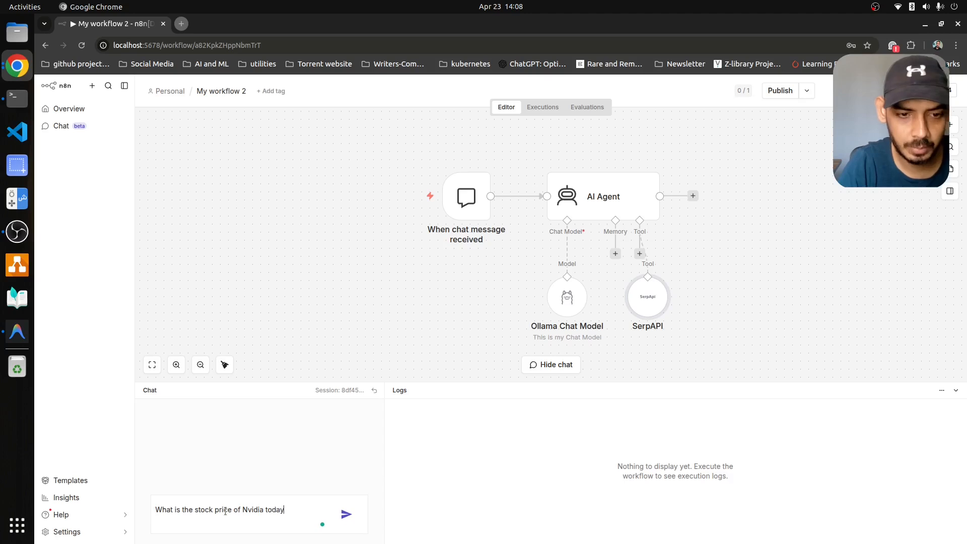
text(is the stock price of Nvidia today?)
key(Return)
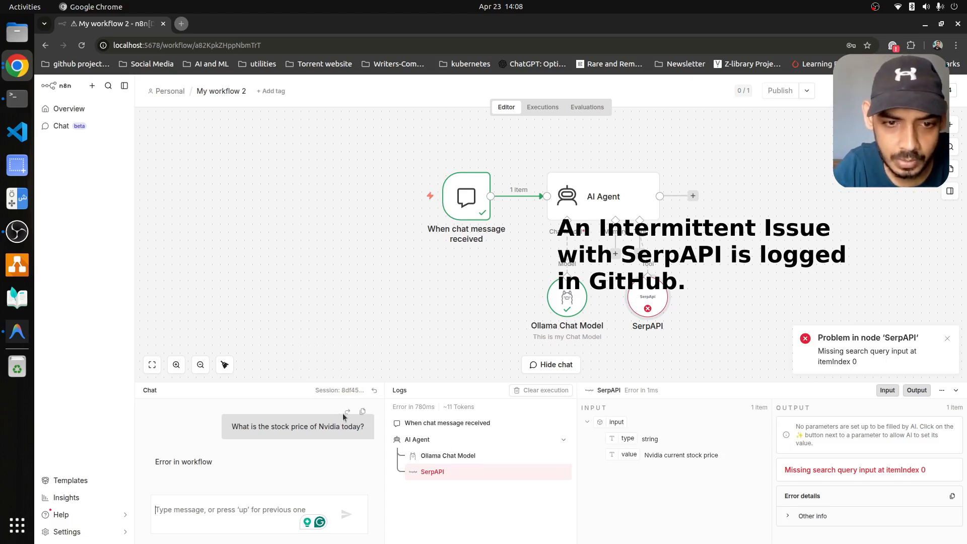
click(341, 413)
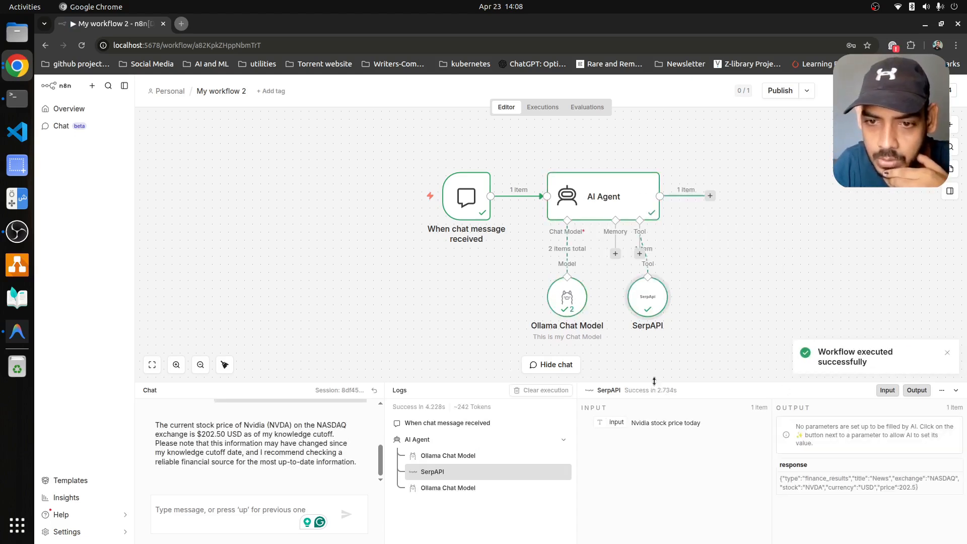
Enlarge the chat and log area, search Google for "nvidia stock price", and compare the result with the agent's answer.
drag(654, 381, 653, 248)
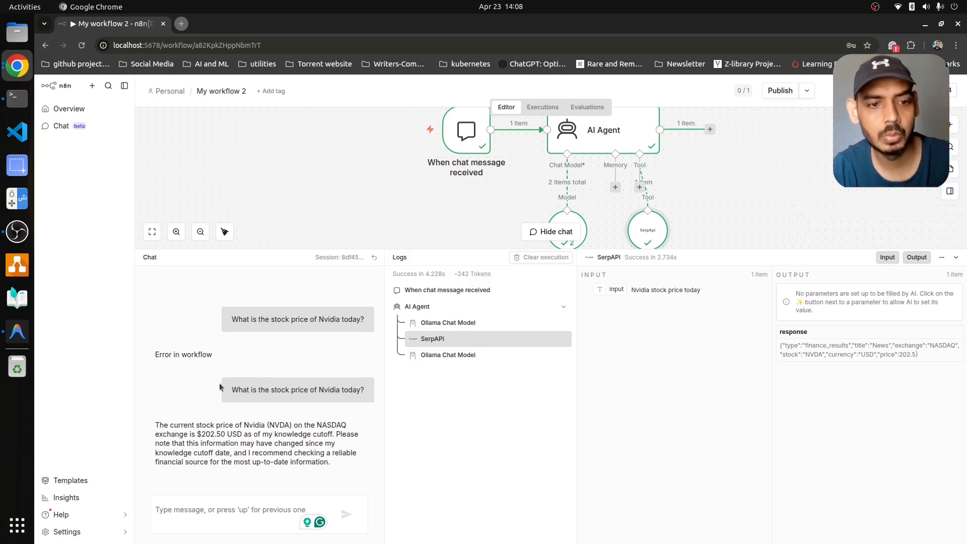
click(181, 24)
click(169, 44)
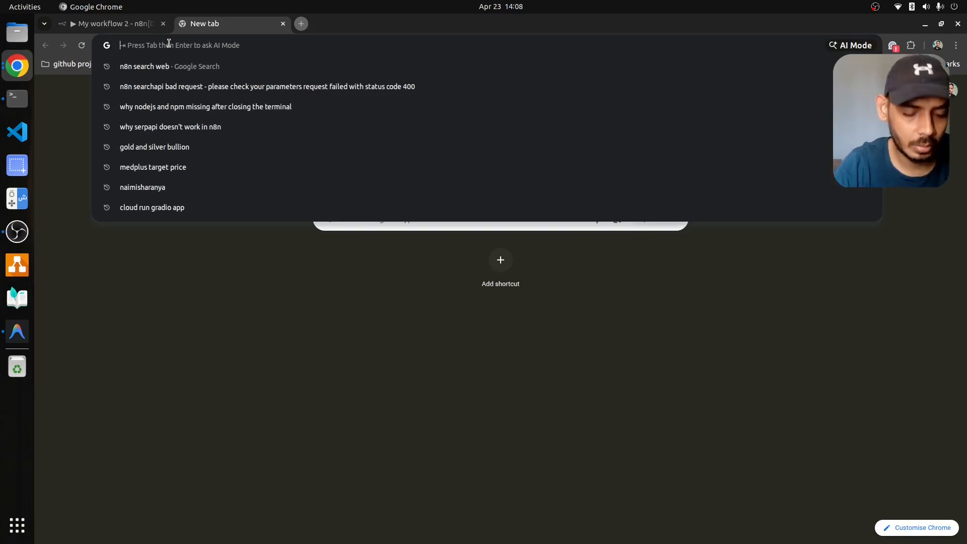
text(nvidis)
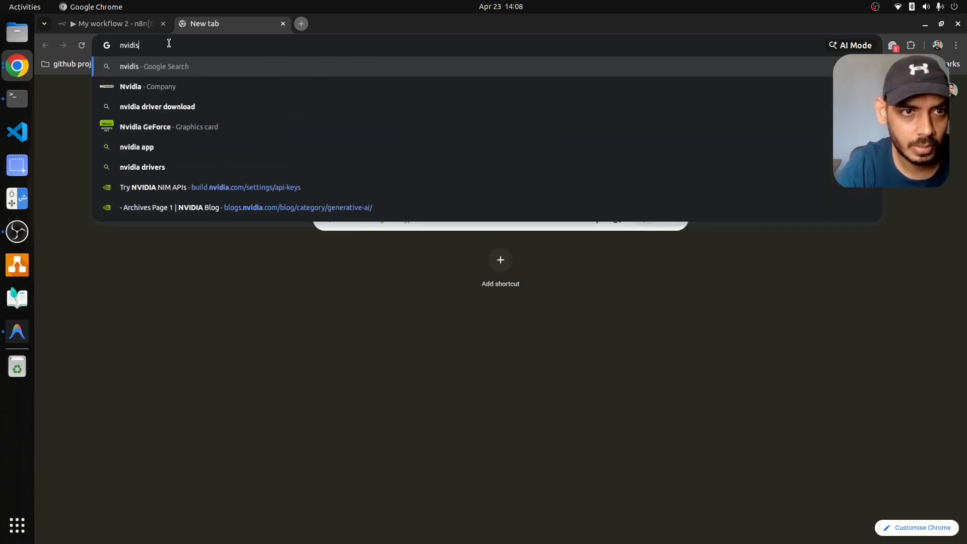
key(BackSpace)
text(a sto)
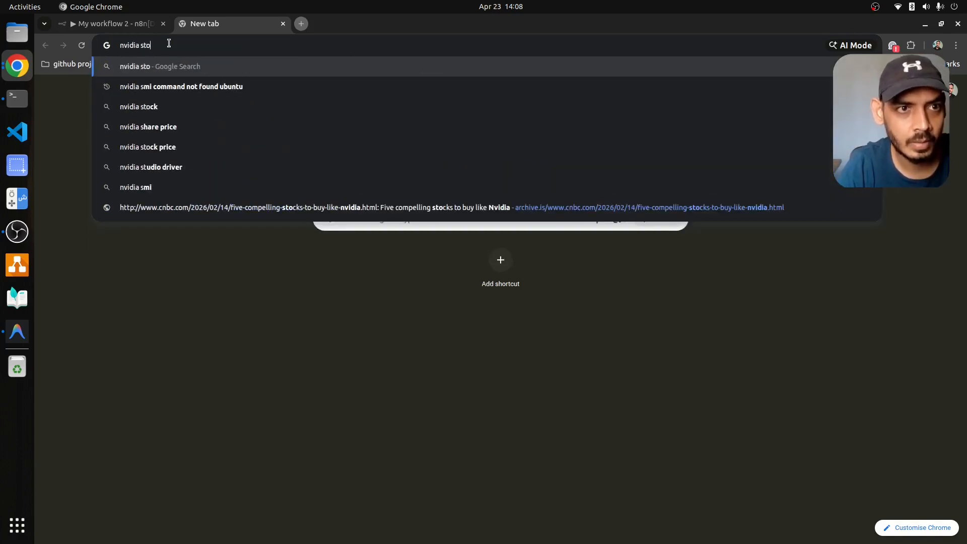
text(ck price)
key(Return)
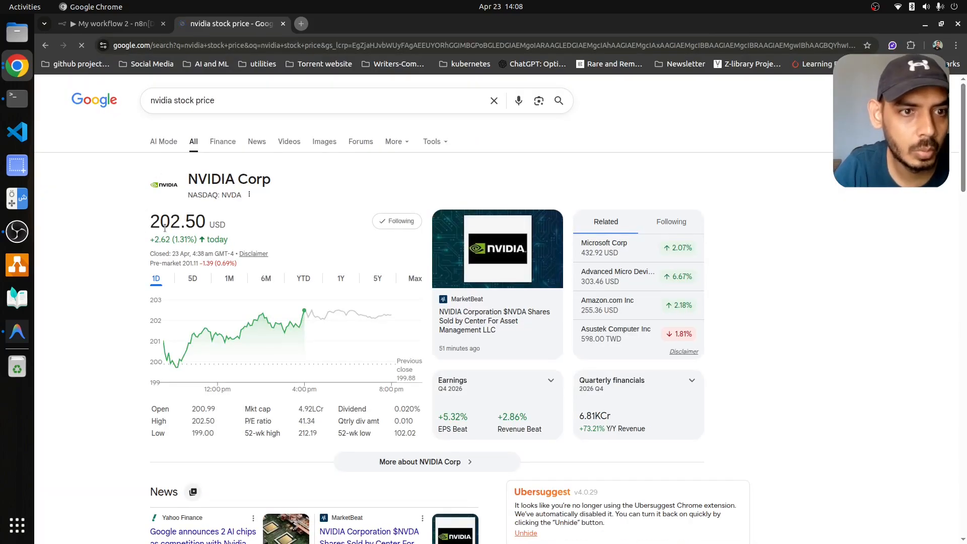
click(121, 25)
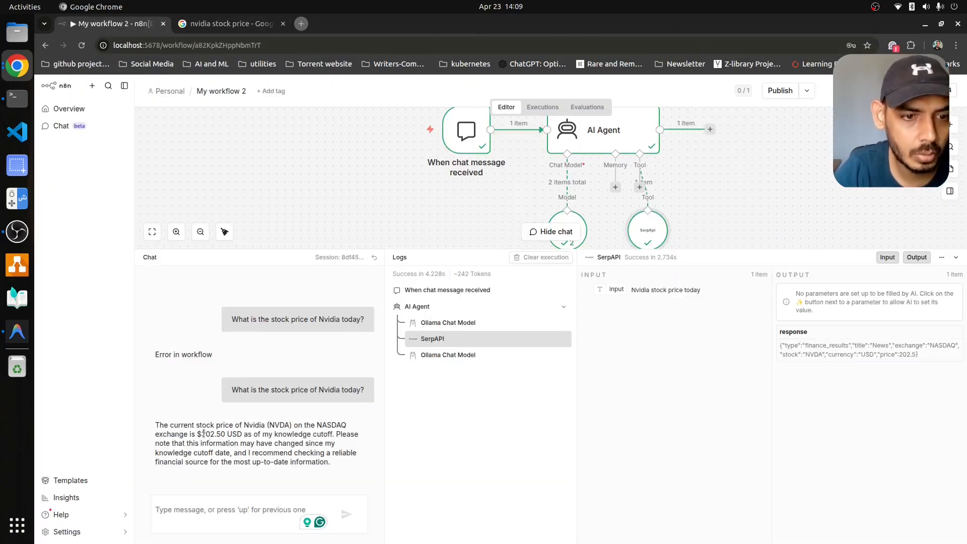
mouse_move(221, 433)
mouse_down()
mouse_move(198, 434)
mouse_move(229, 425)
mouse_up()
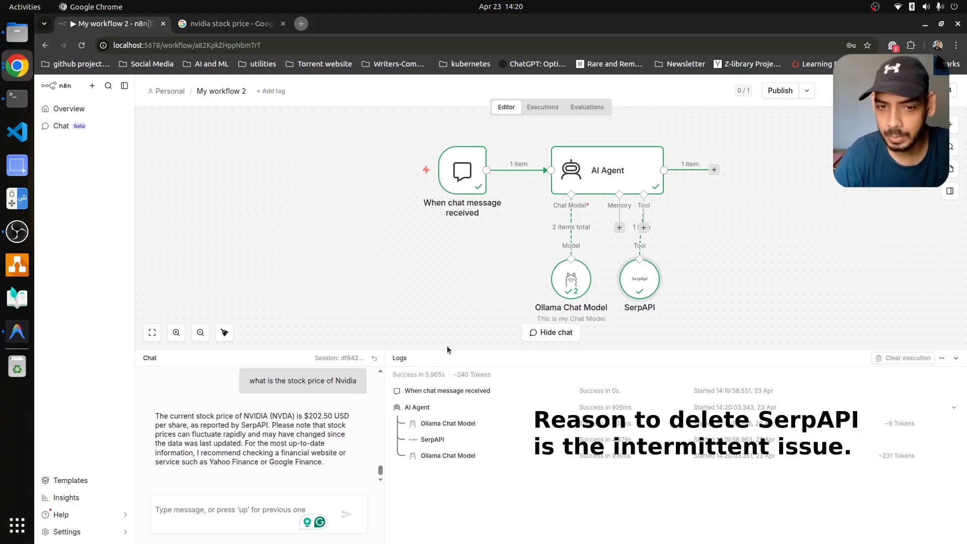
Delete the SerpAPI tool node from the AI Agent and reset the chat session.
mouse_move(639, 274)
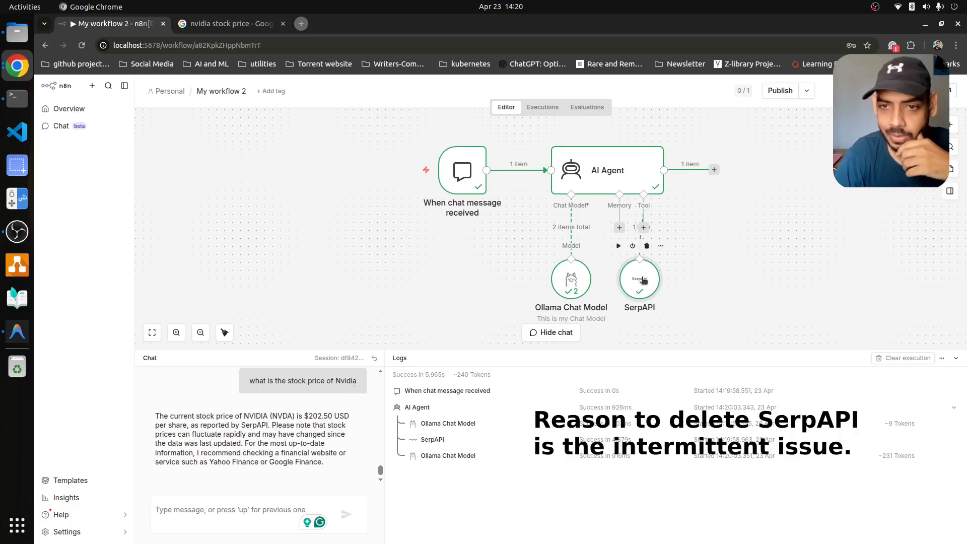
click(647, 246)
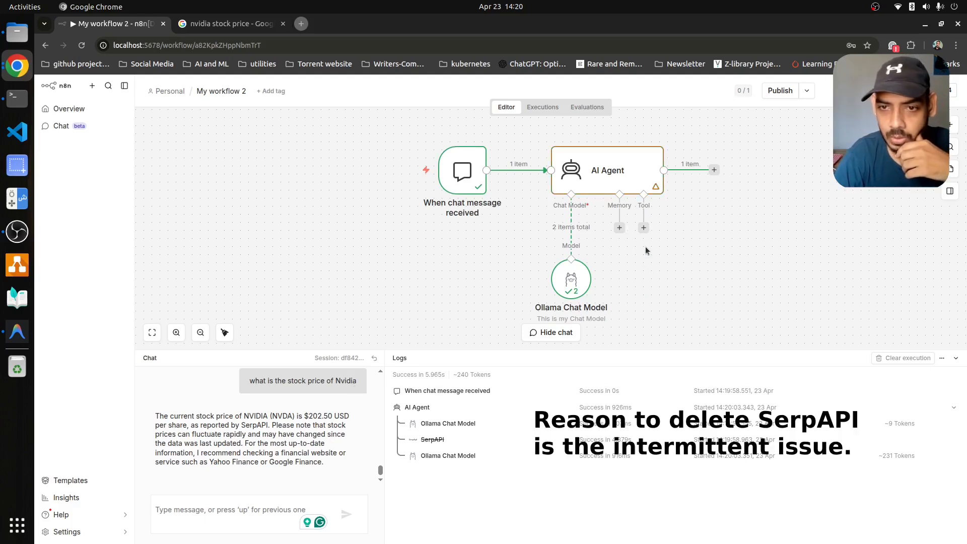
click(374, 358)
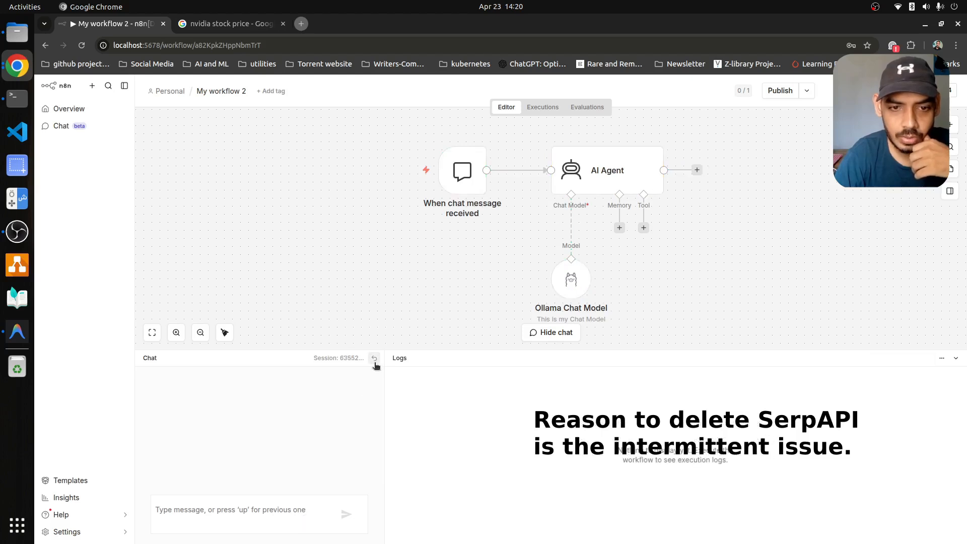
Attach a Simple Memory node to the AI Agent with a context window length of 4.
click(618, 228)
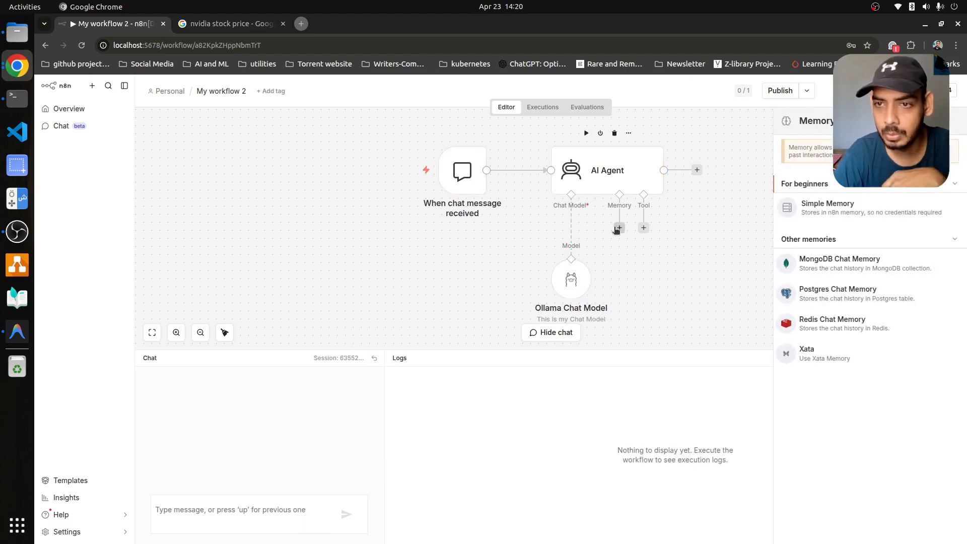
click(847, 207)
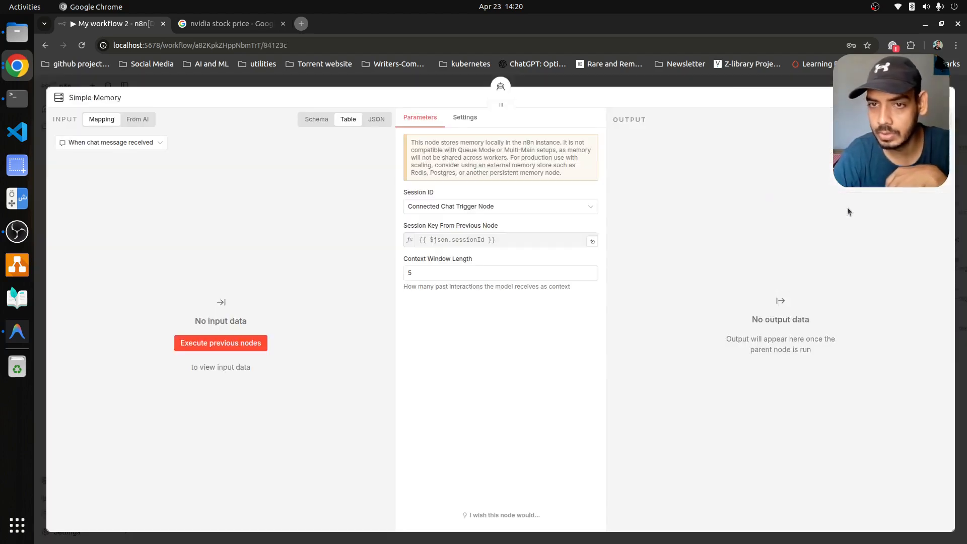
click(446, 275)
key(BackSpace)
text(4)
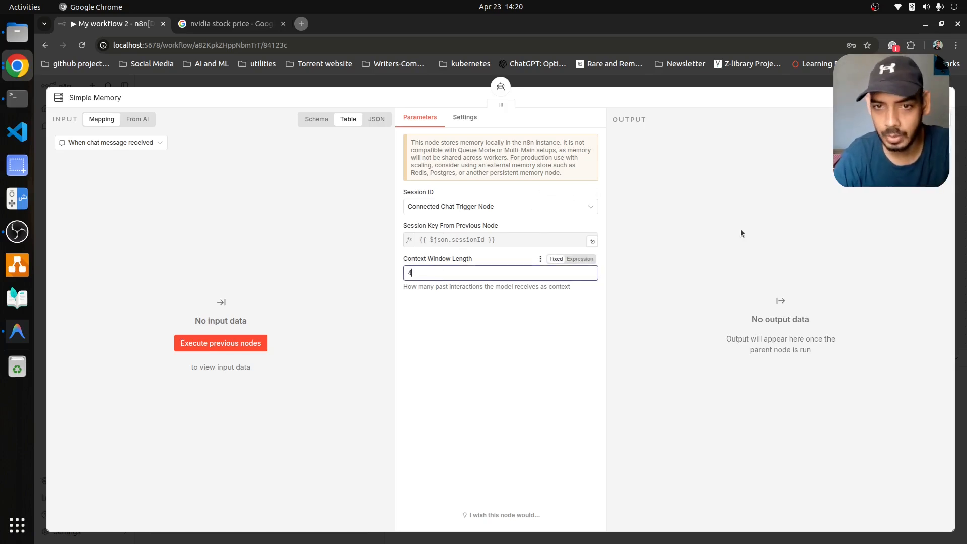
key(Escape)
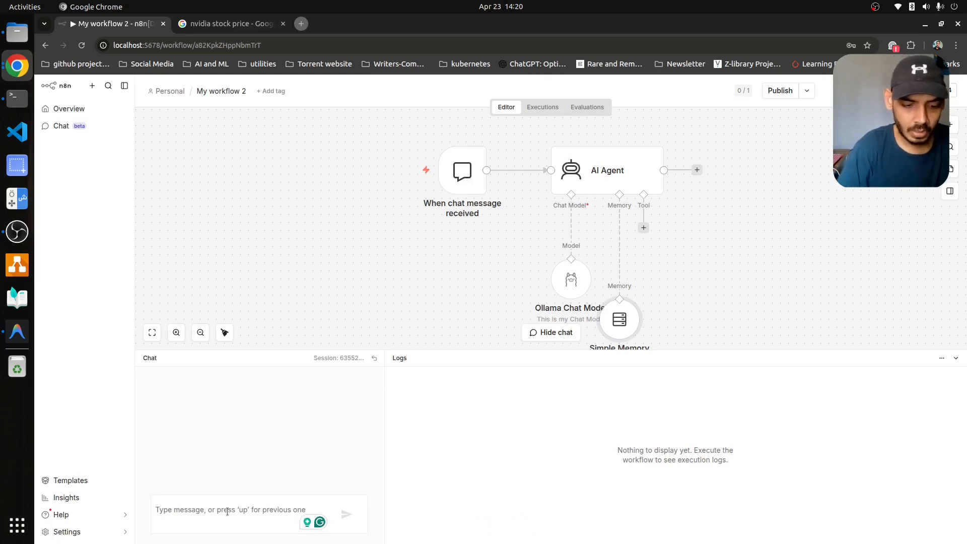
Send the agent a chat message giving the user's first name and stating that they work as ML Engineer.
text(Hi, I a)
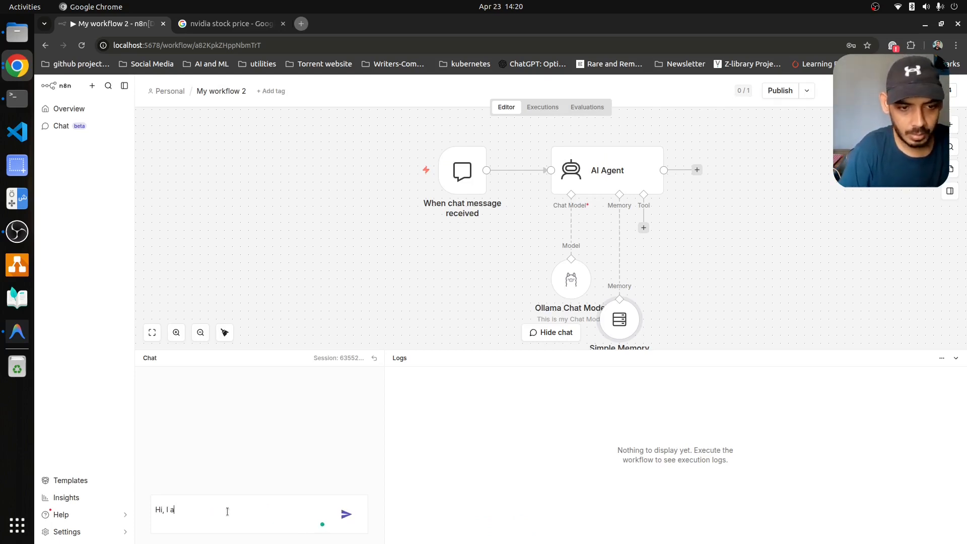
text(m Mayur and I work as ML)
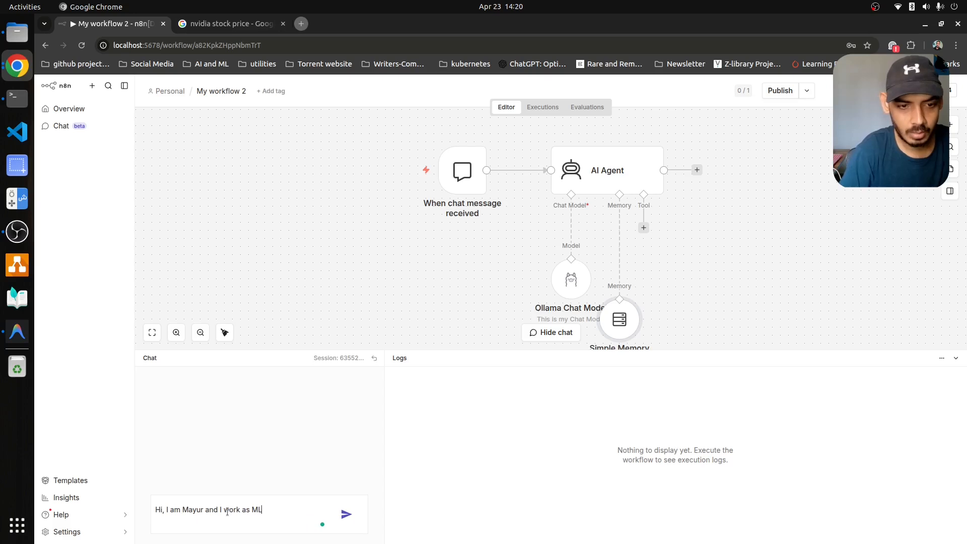
key(Left)
key(Left)
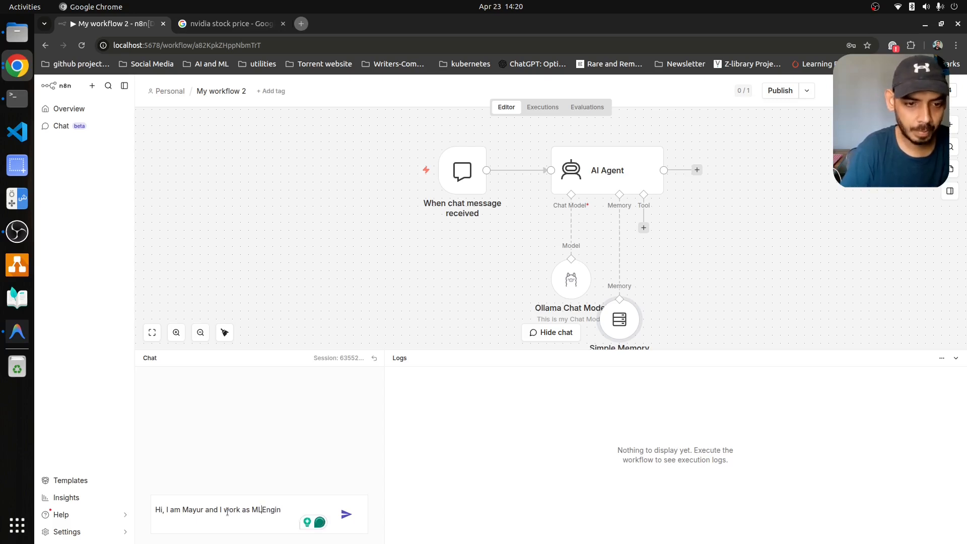
key(End)
text(eer)
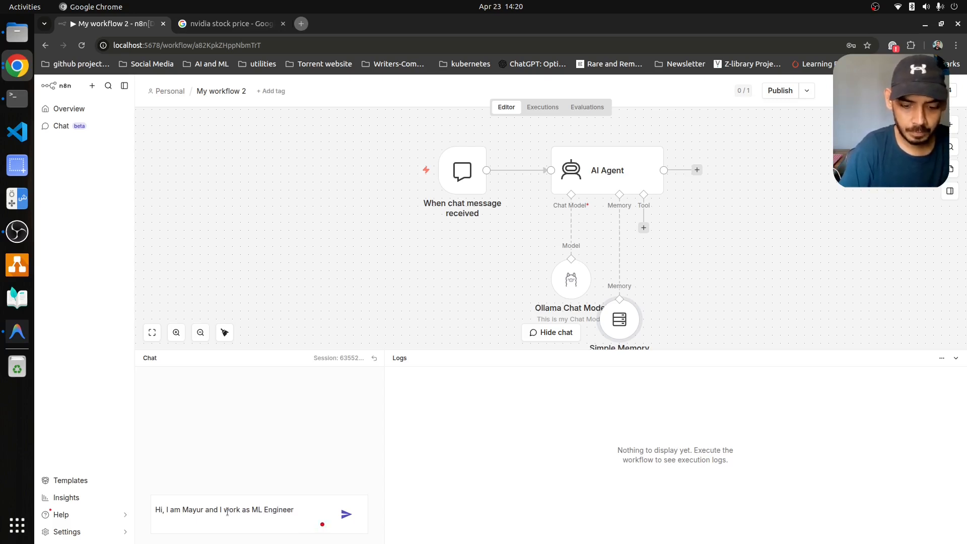
text(.)
key(Return)
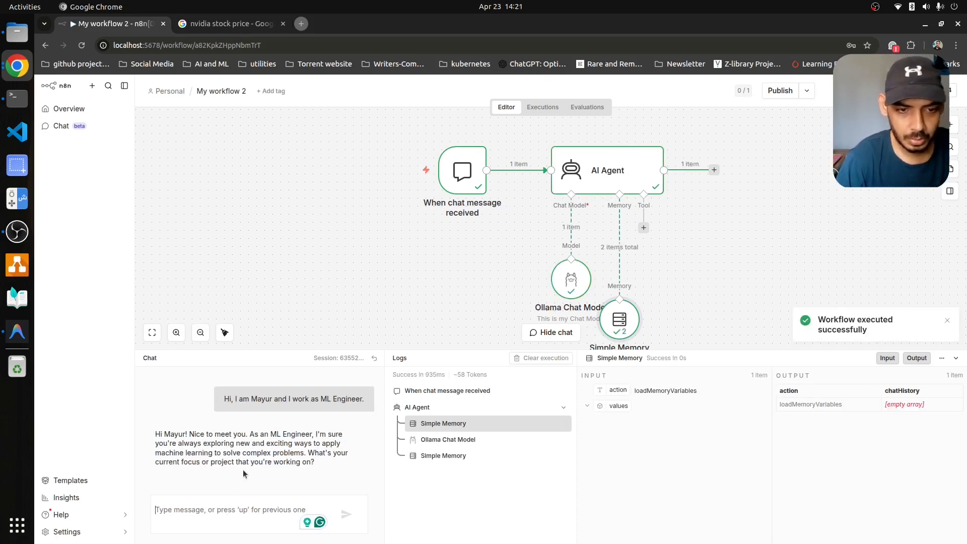
Send the chat message "I like reading books and i have a small library at home." and review the reply.
text(I)
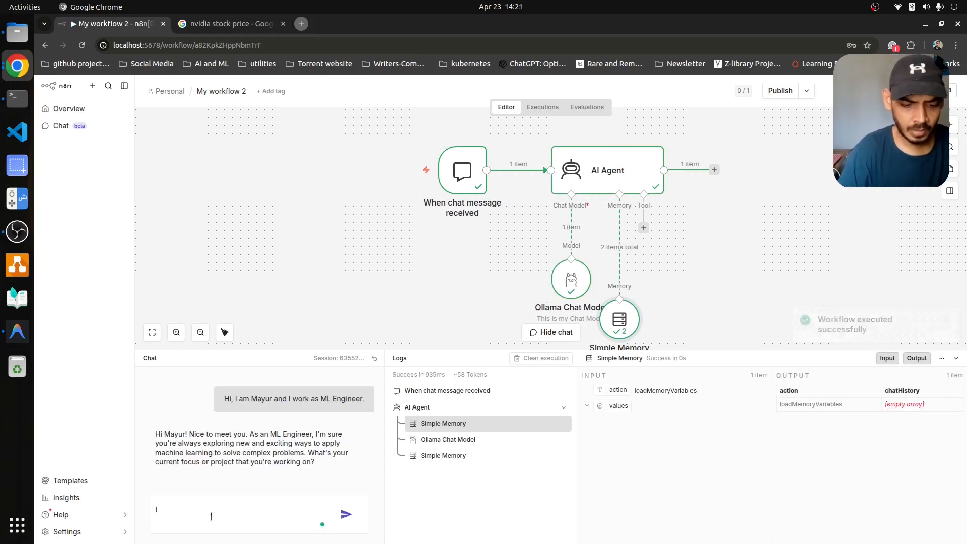
text( like r)
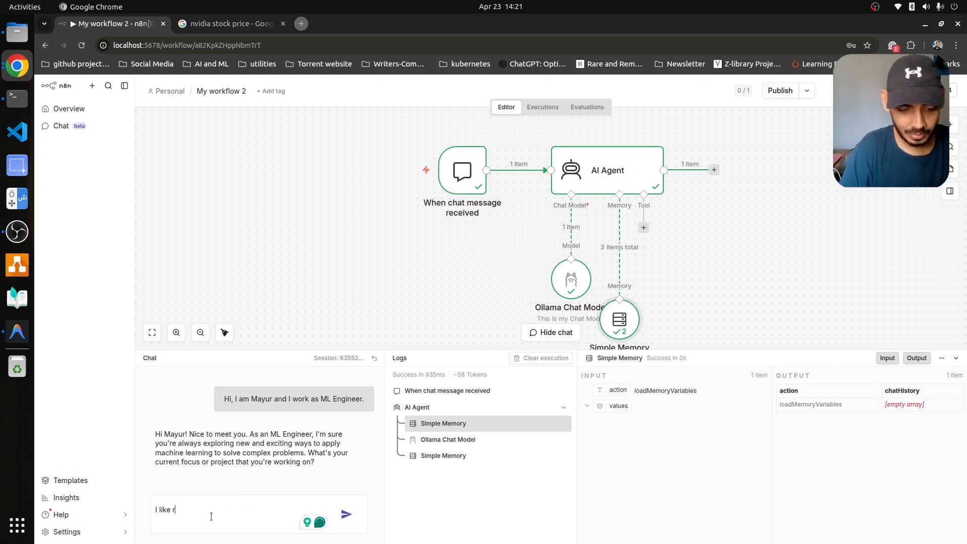
text(eading books and i have)
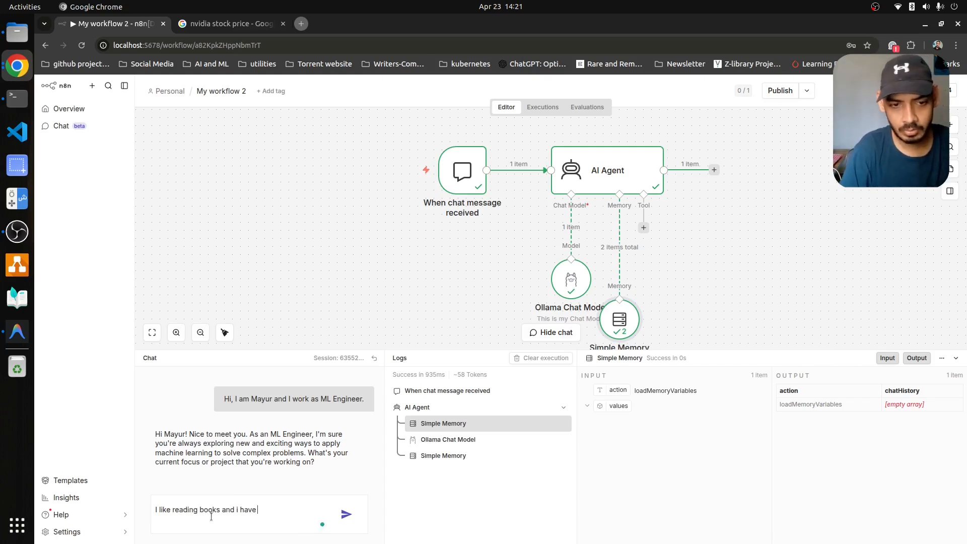
text( a small)
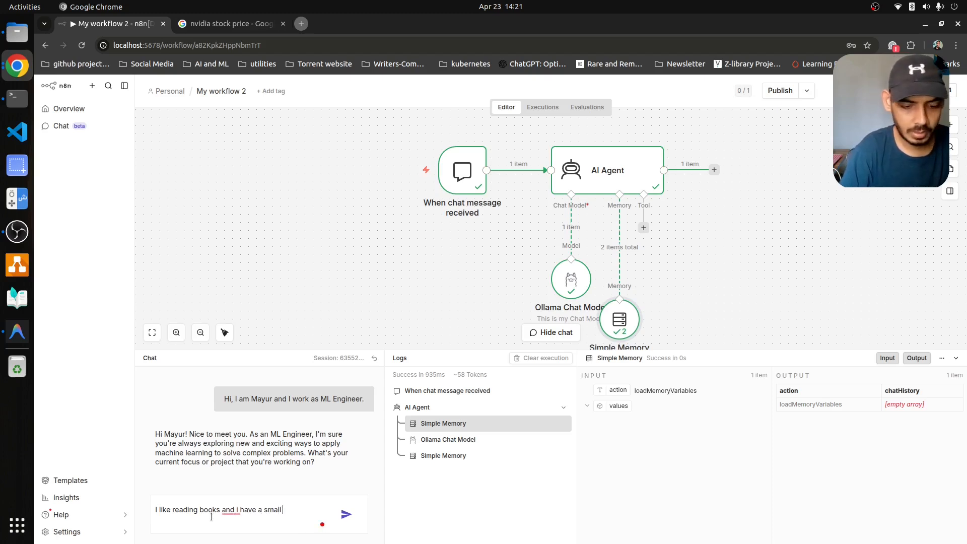
text( library at ho)
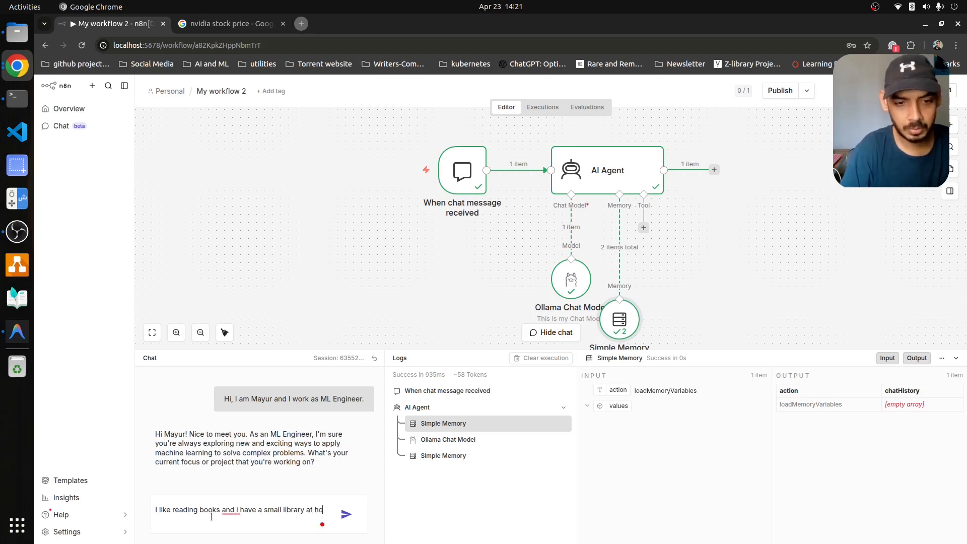
text(me.)
key(Return)
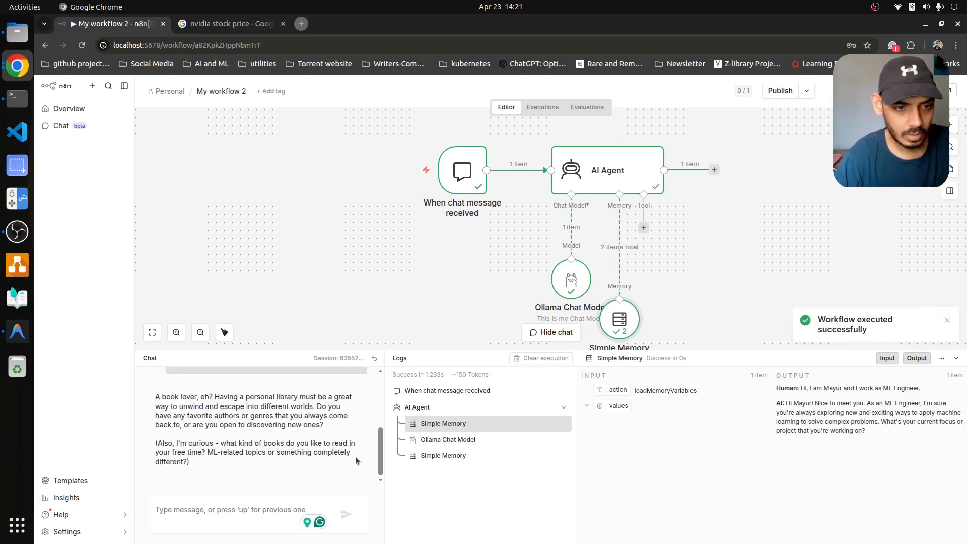
scroll(375, 471, up, 2)
scroll(378, 481, down, 2)
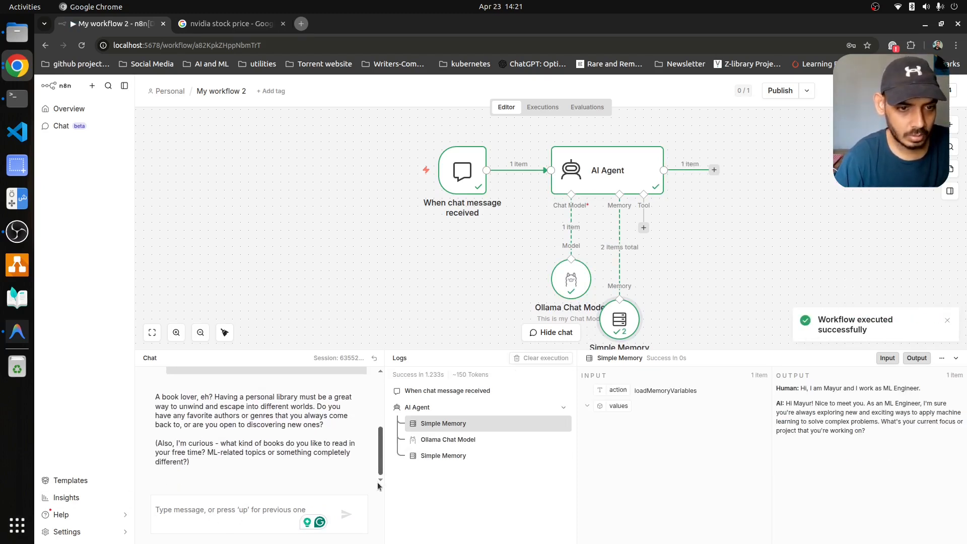
Test the agent's memory by sending the chat message "Recommend some books based on my profession.".
click(207, 507)
text(So)
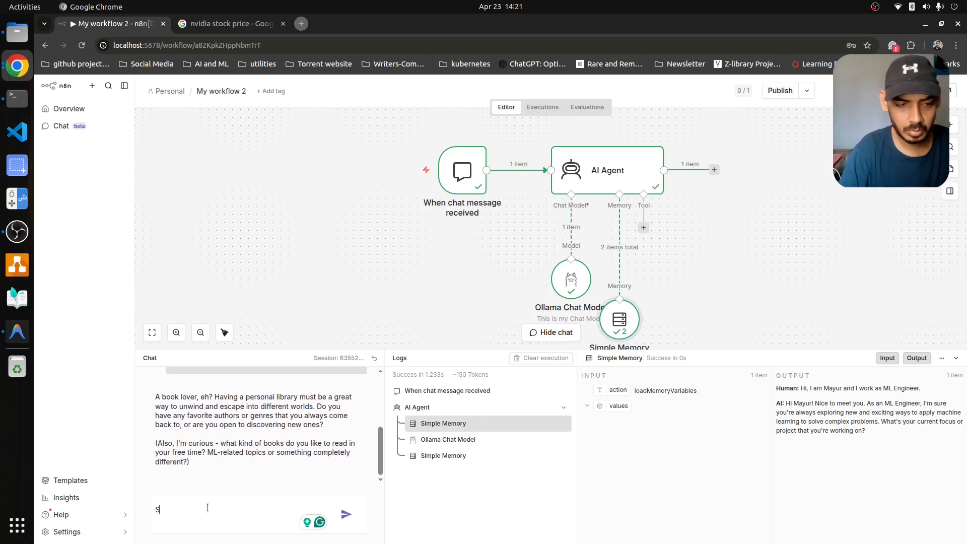
key(BackSpace)
text(R)
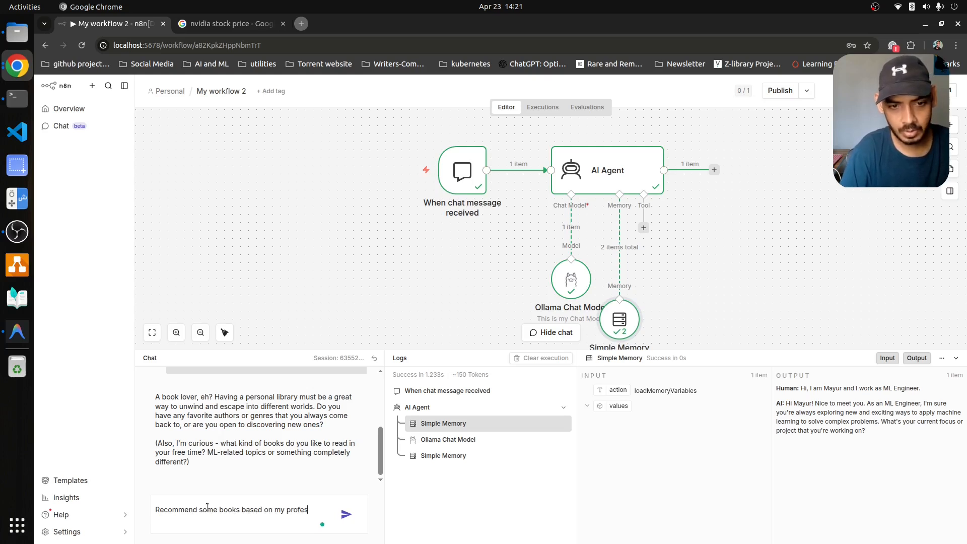
key(Return)
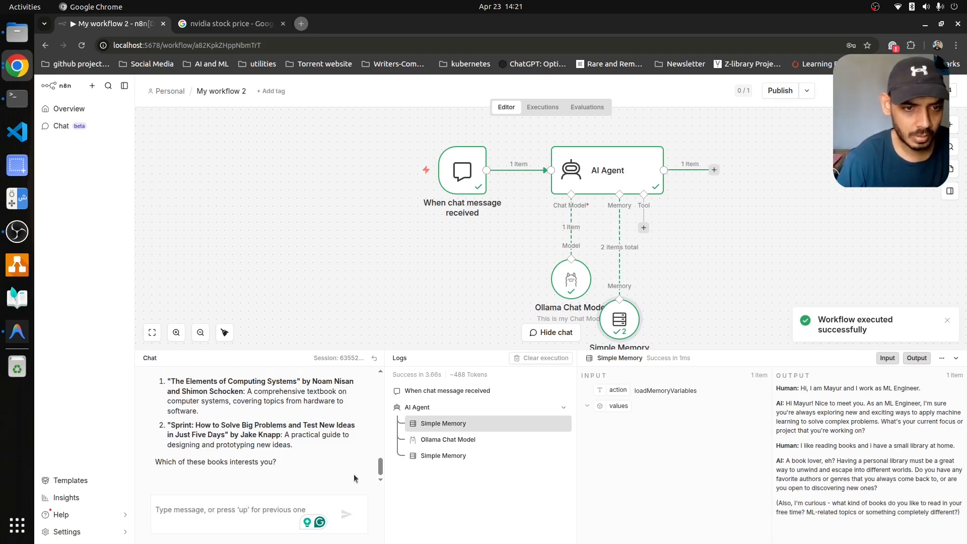
Enlarge the chat and log area and check the book recommendations against the profession and hobby given in the earlier messages.
scroll(173, 396, up, 1)
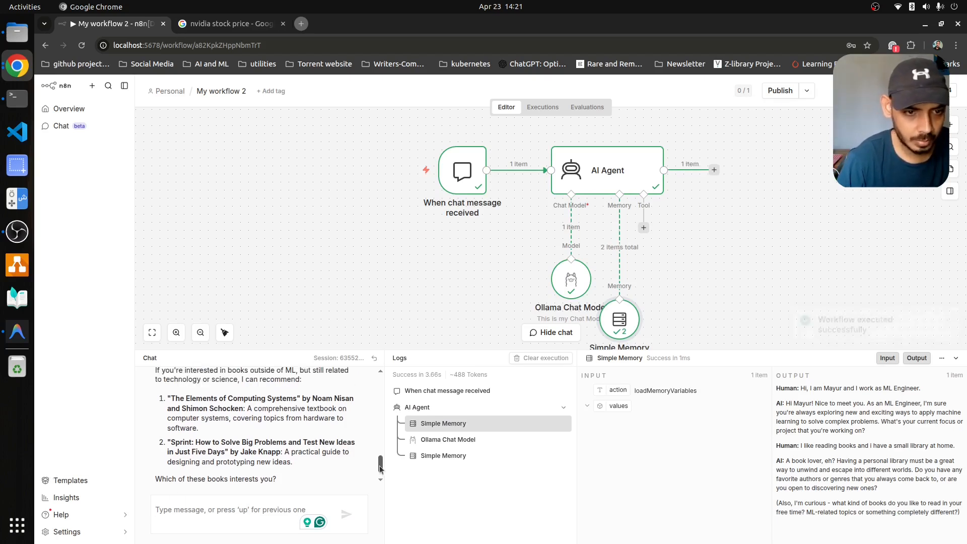
drag(380, 463, 381, 418)
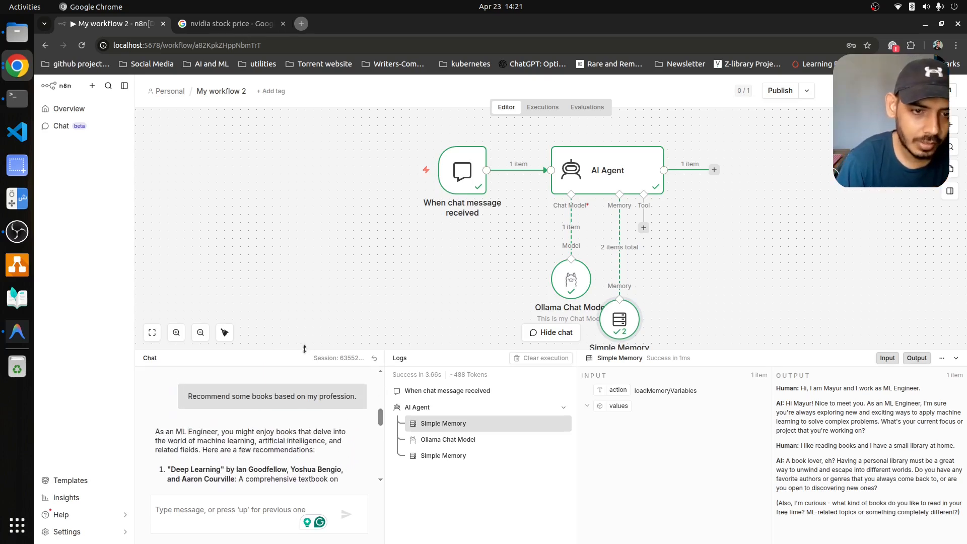
drag(304, 348, 336, 188)
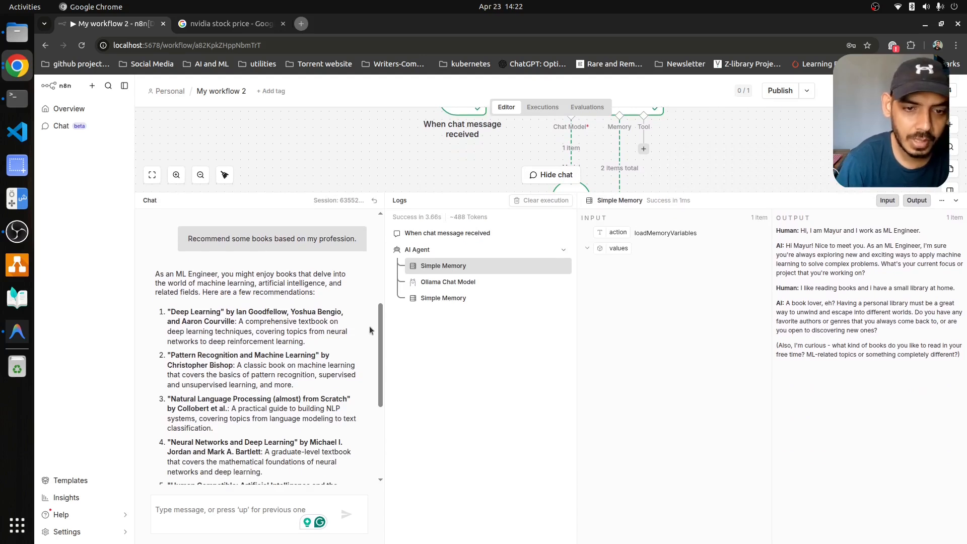
drag(379, 330, 387, 235)
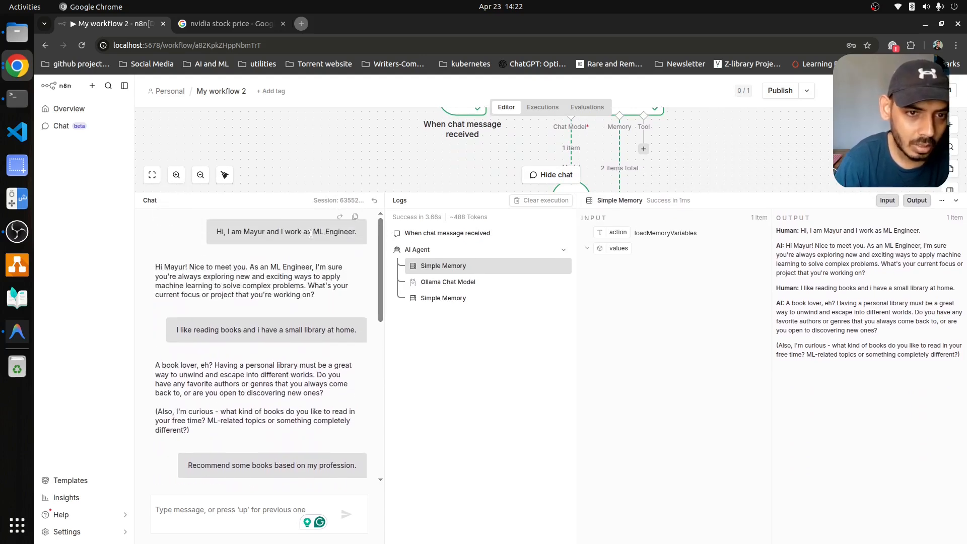
drag(323, 231, 355, 232)
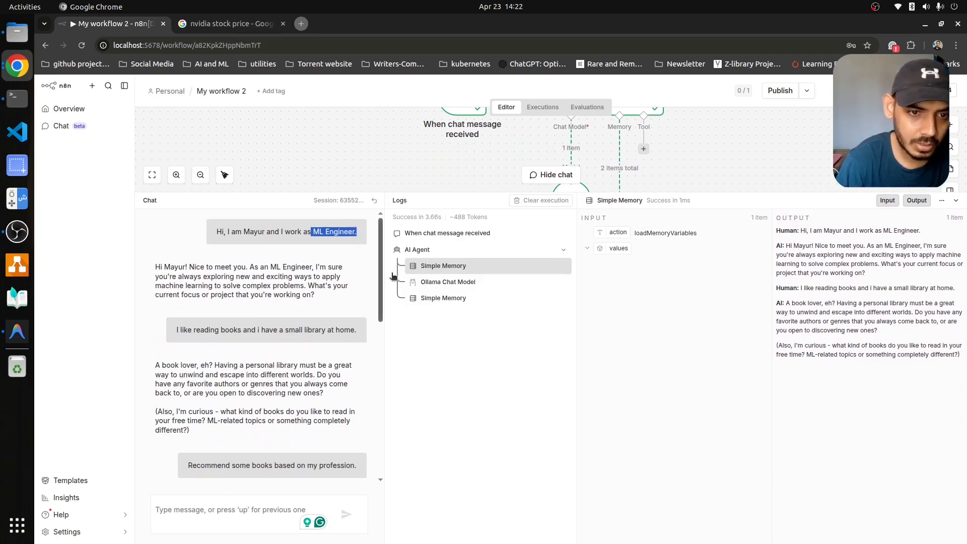
scroll(375, 300, down, 1)
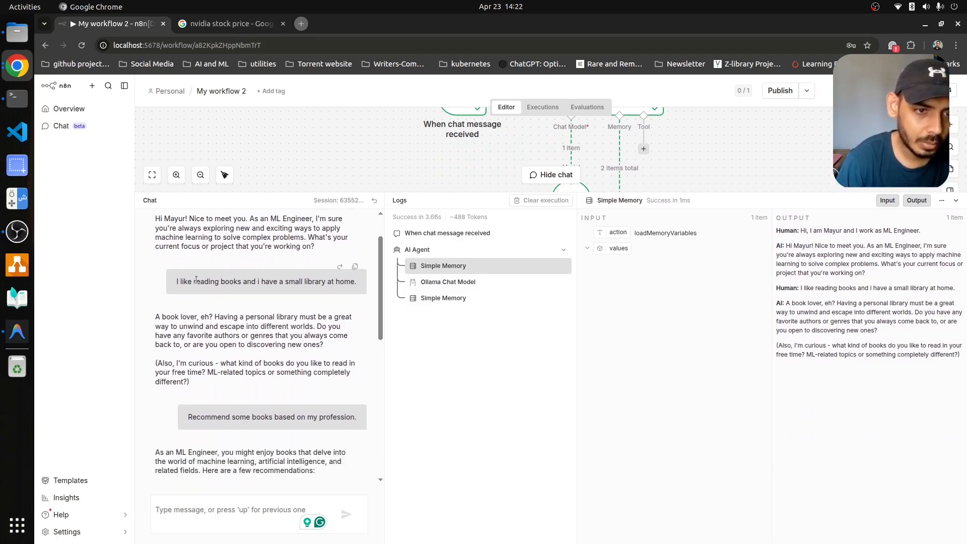
drag(176, 282, 252, 282)
drag(188, 417, 350, 418)
drag(380, 291, 382, 375)
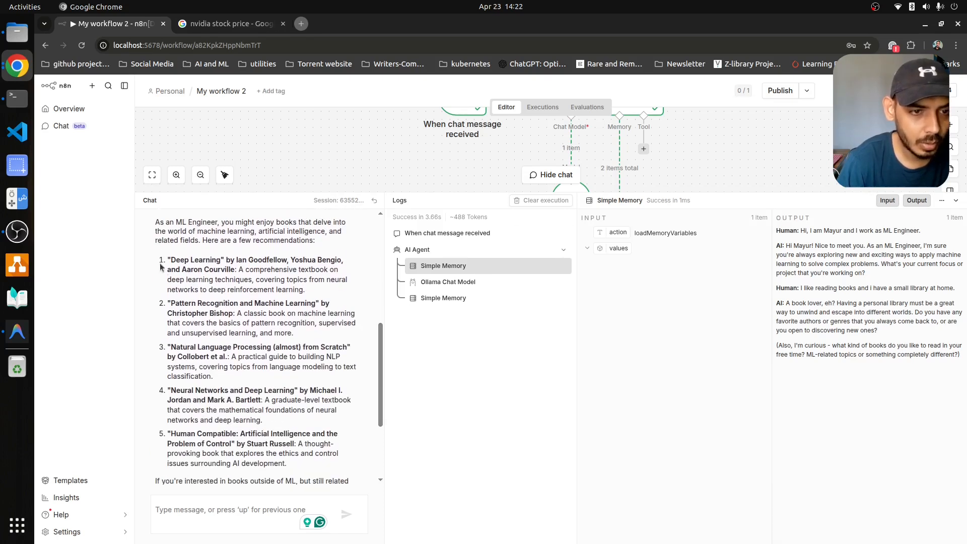
drag(161, 262, 295, 467)
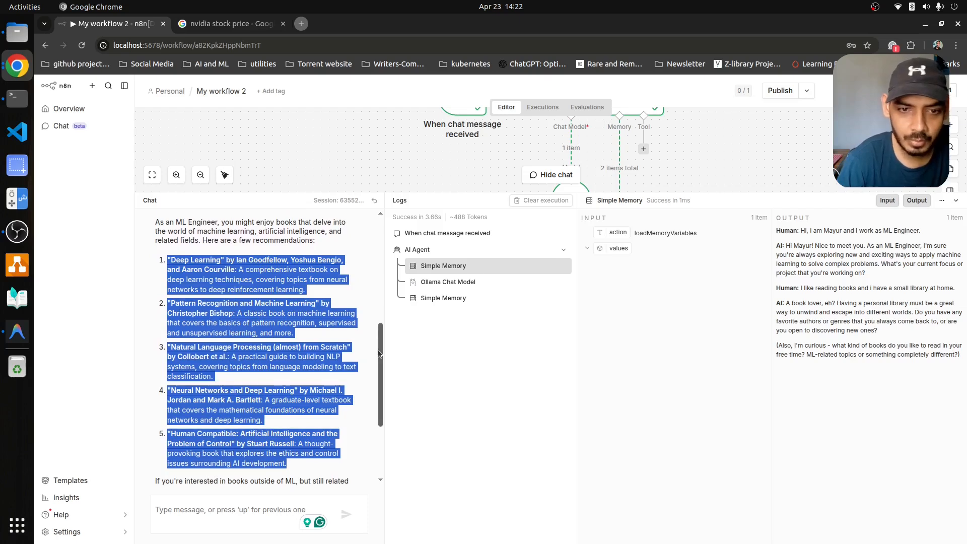
scroll(377, 350, up, 1)
click(177, 311)
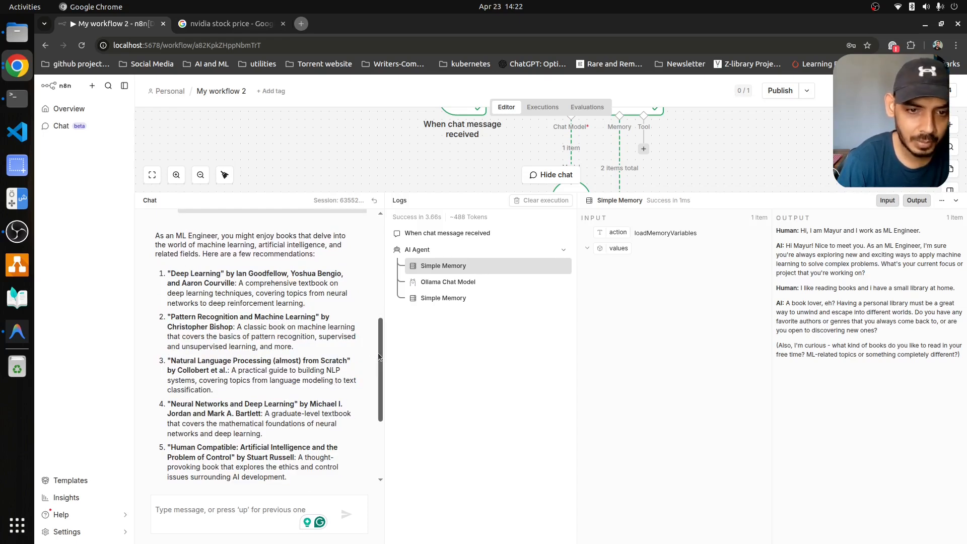
scroll(378, 367, down, 3)
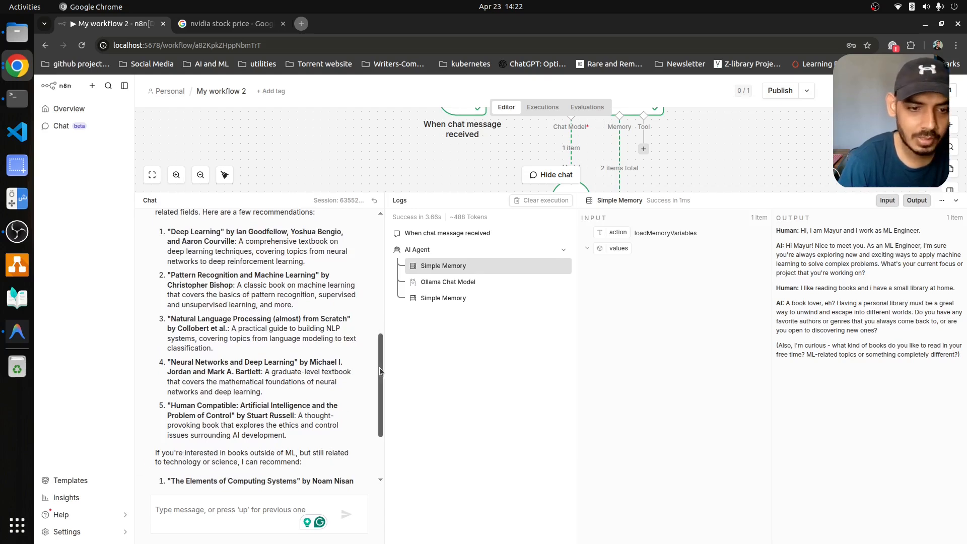
scroll(379, 367, down, 3)
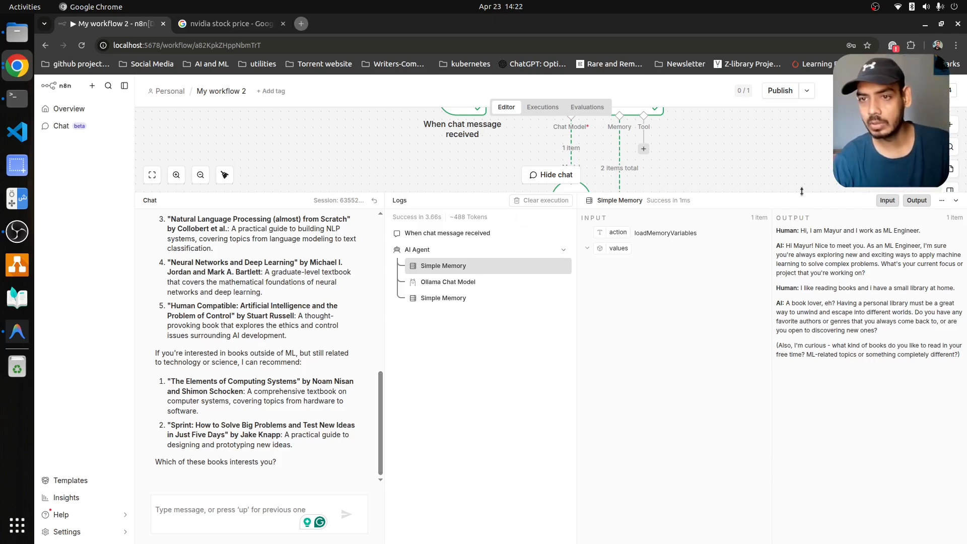
Shrink the chat and log area and move the Simple Memory node beside the Ollama Chat Model node.
drag(801, 191, 826, 400)
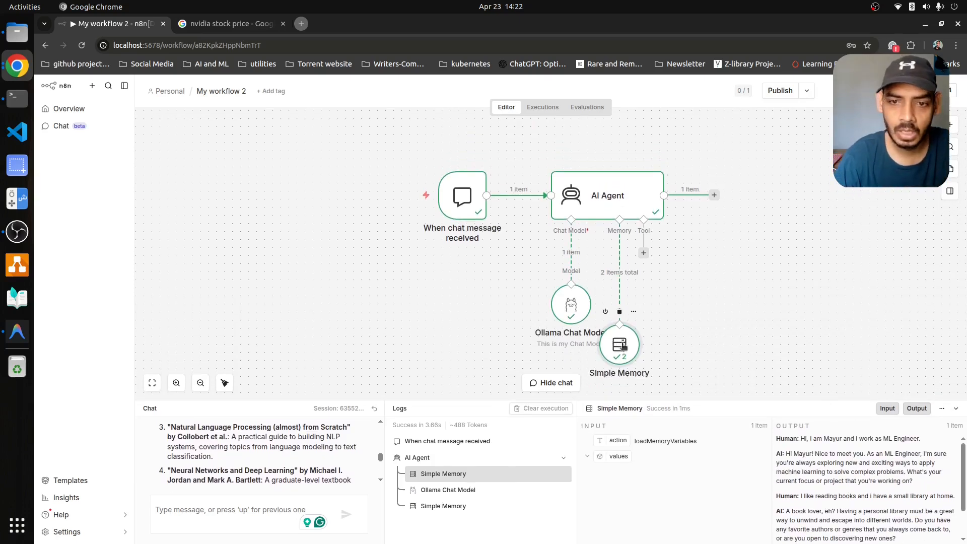
drag(625, 345, 654, 309)
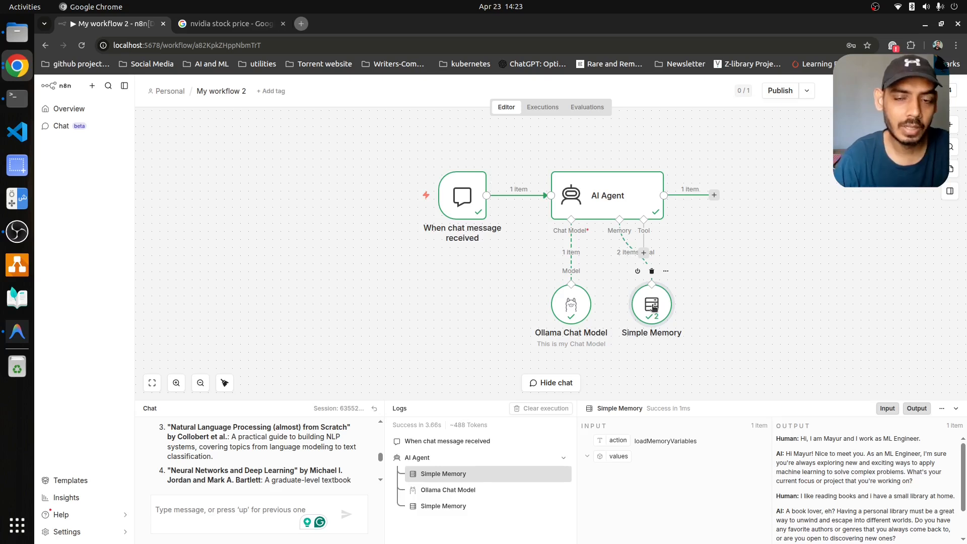
Add a sticky note to the canvas and place it behind the "When chat message received" node.
right_click(367, 164)
click(352, 211)
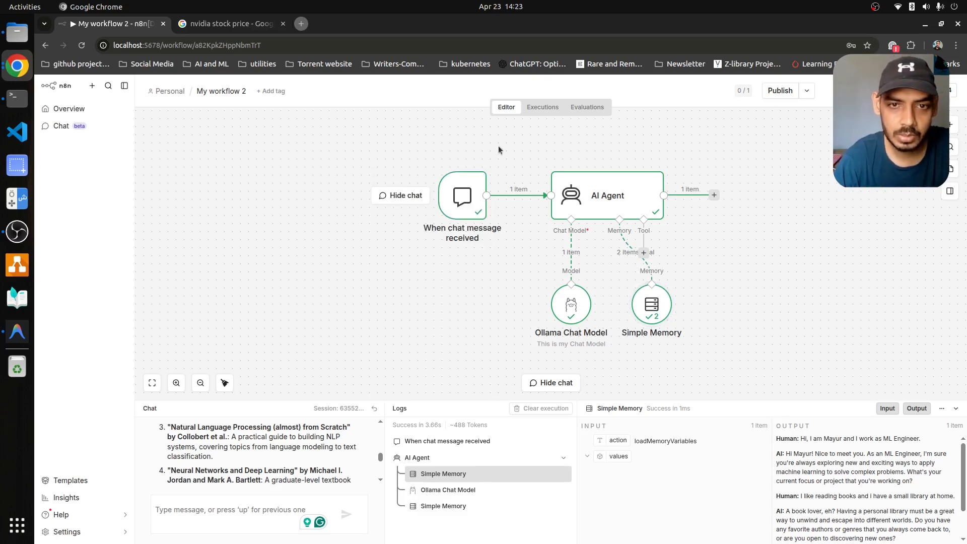
drag(425, 338, 441, 195)
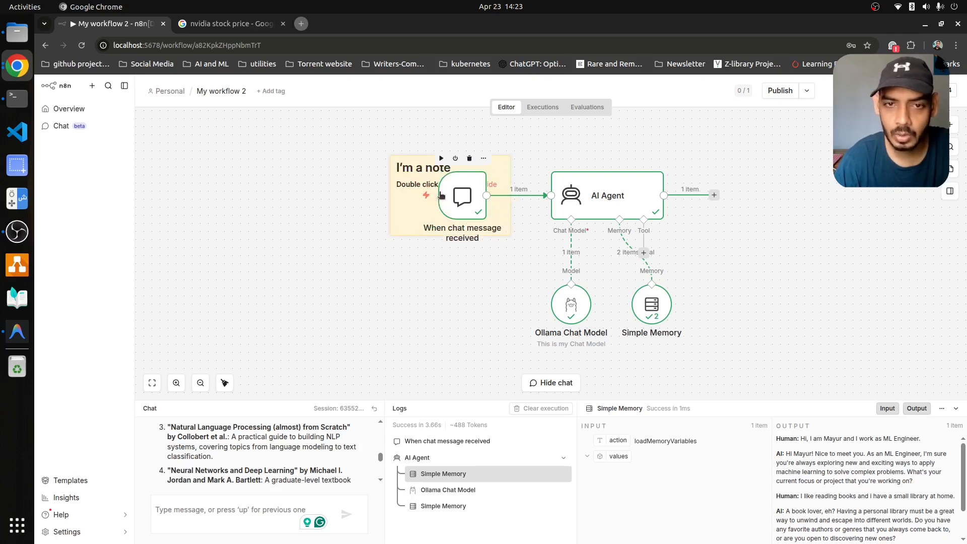
Replace the sticky note's text with "Chat input" and enlarge the note to enclose the chat trigger node and its label.
double_click(416, 165)
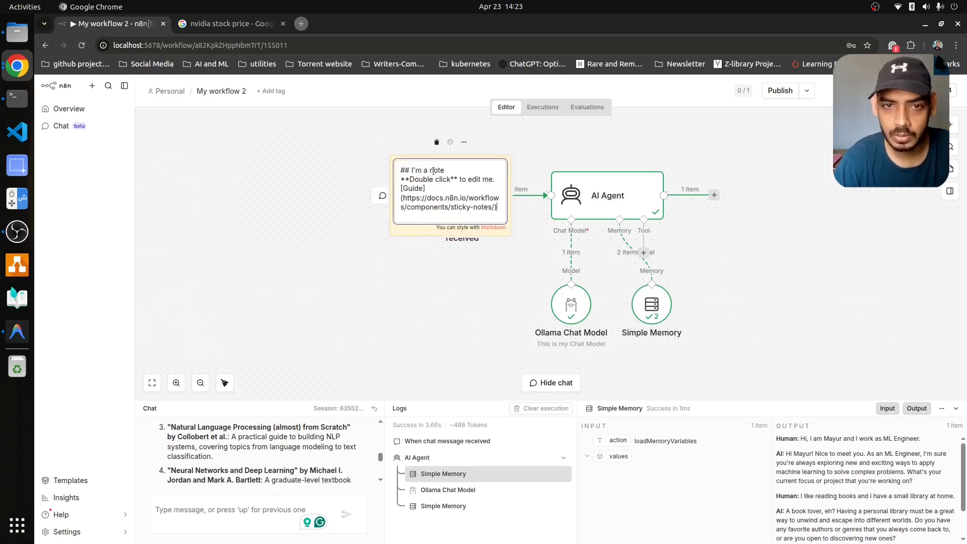
drag(502, 211, 391, 161)
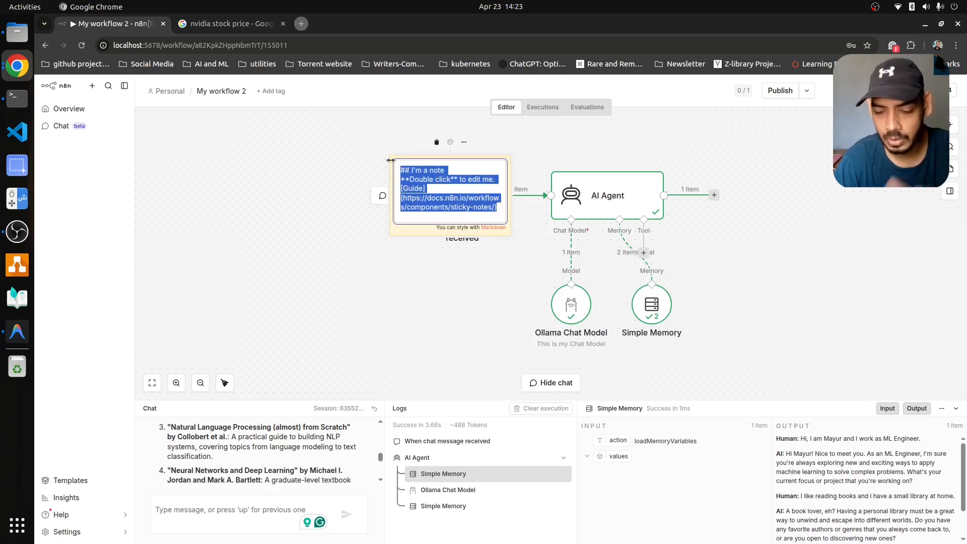
key(BackSpace)
text(Chat)
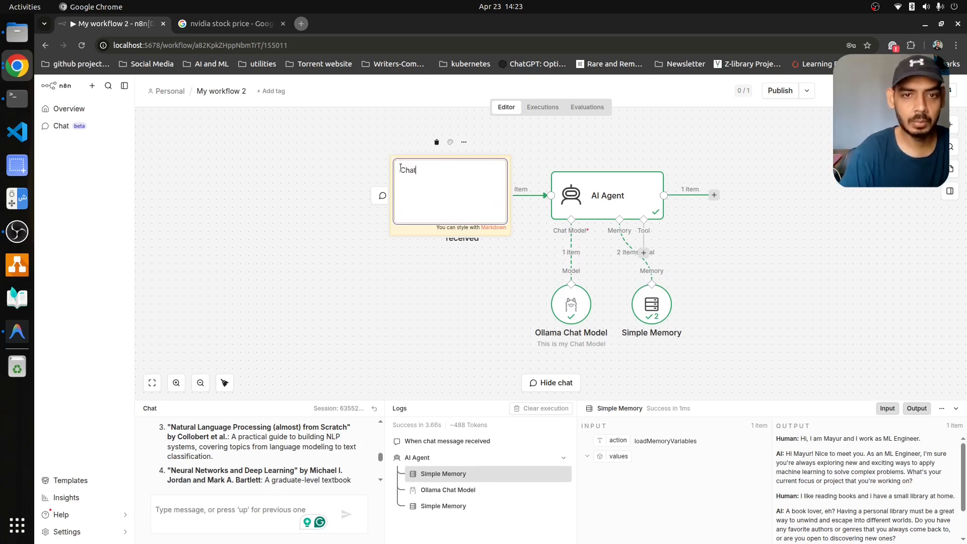
text( input)
click(451, 328)
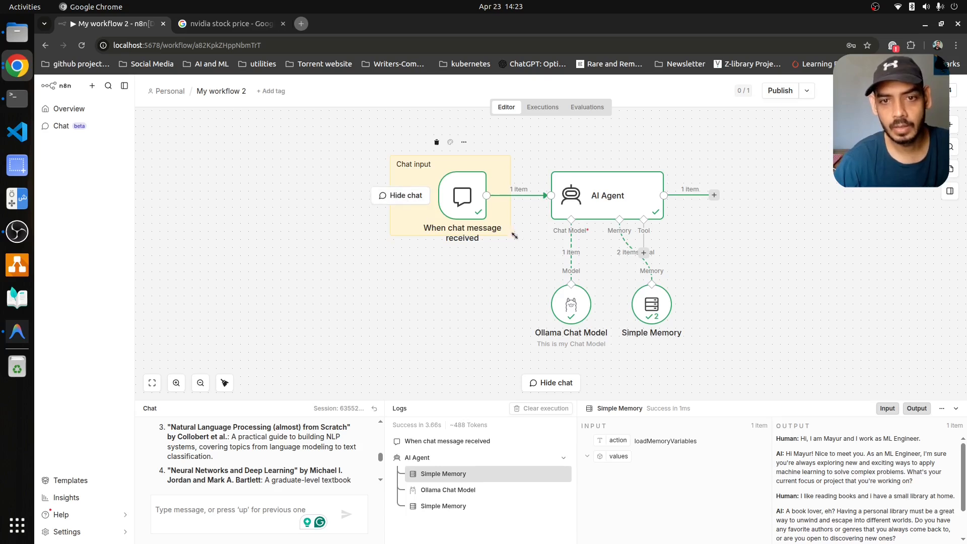
drag(511, 236, 525, 261)
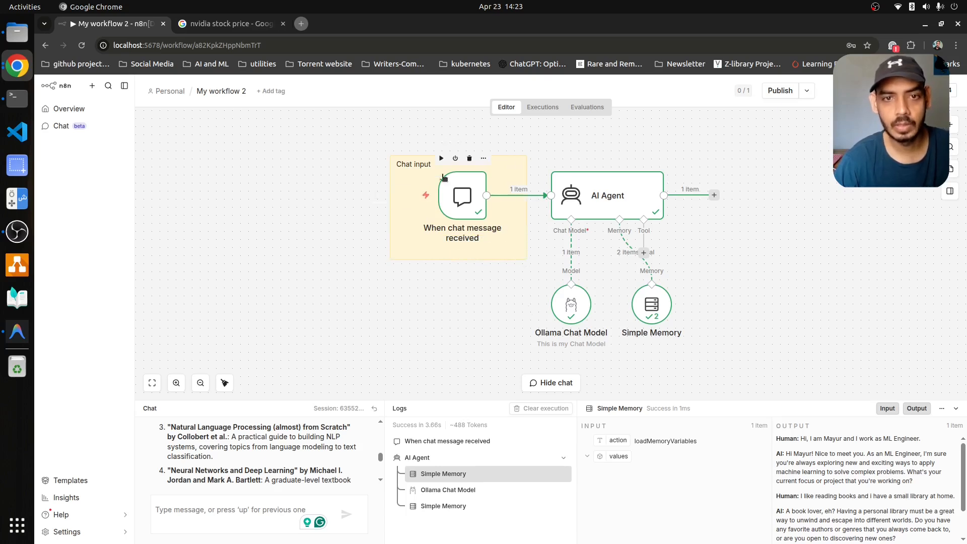
Duplicate the "Chat input" sticky note, place the copy behind the AI Agent node, and resize it to frame that node.
key(ctrl+c)
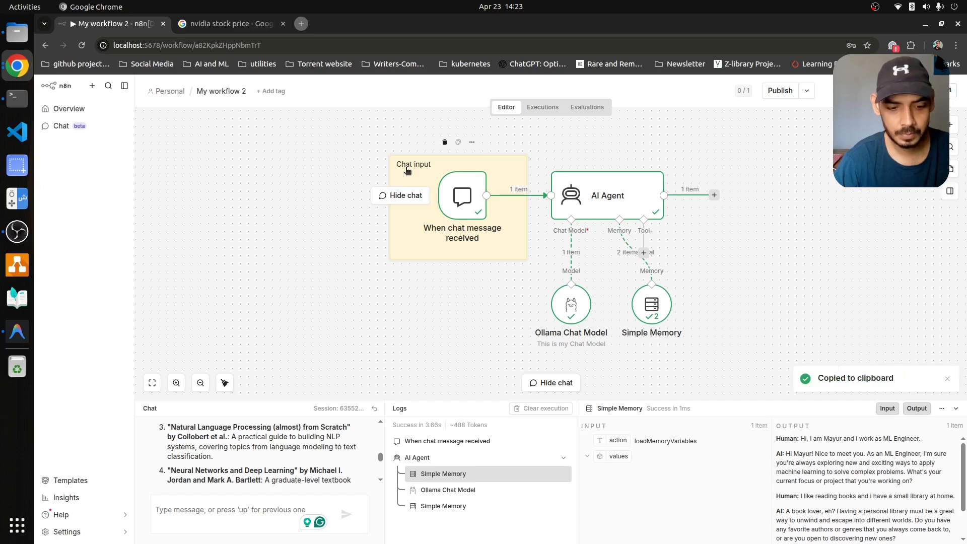
key(ctrl+v)
drag(564, 215, 554, 222)
drag(670, 219, 679, 220)
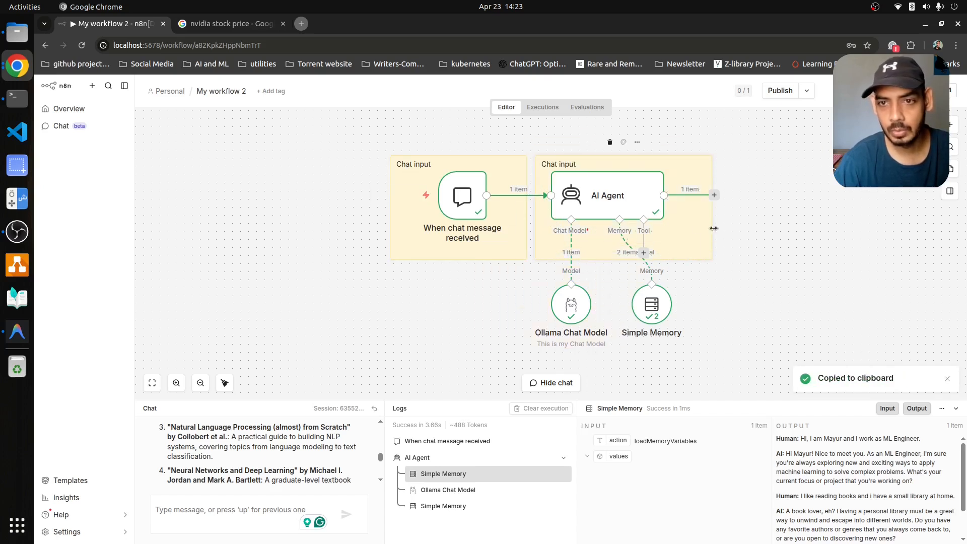
Replace the text of the sticky note behind the AI Agent node with "Agent Flow: Root".
double_click(557, 163)
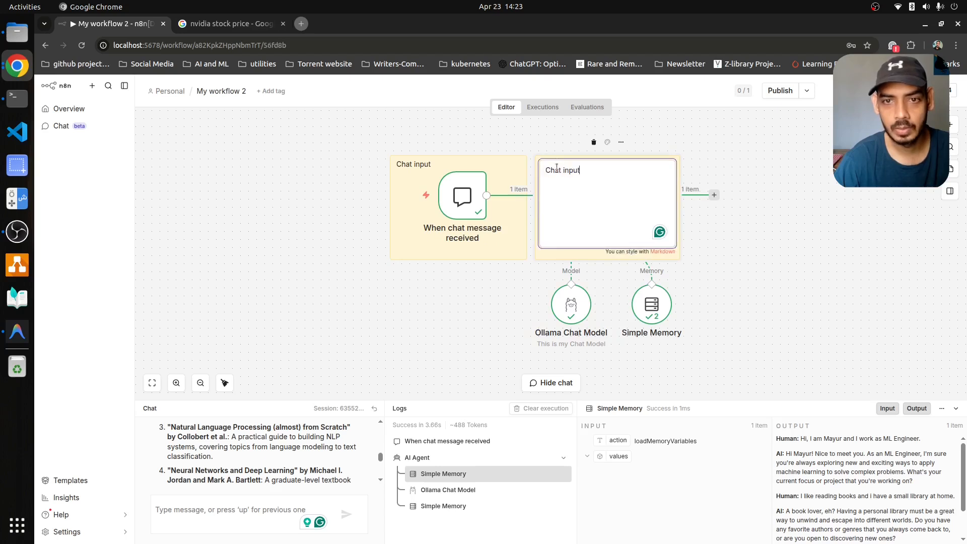
triple_click(556, 169)
text(Agent )
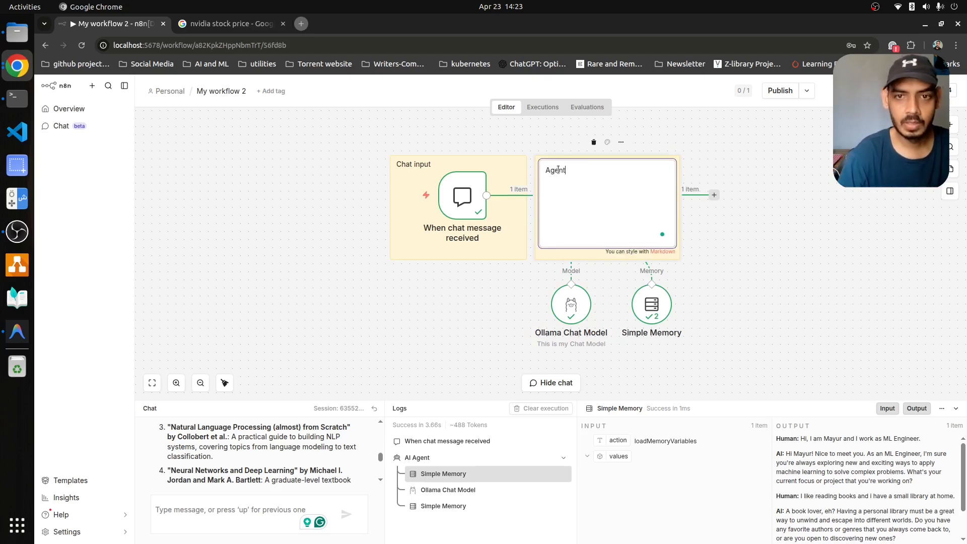
text(F)
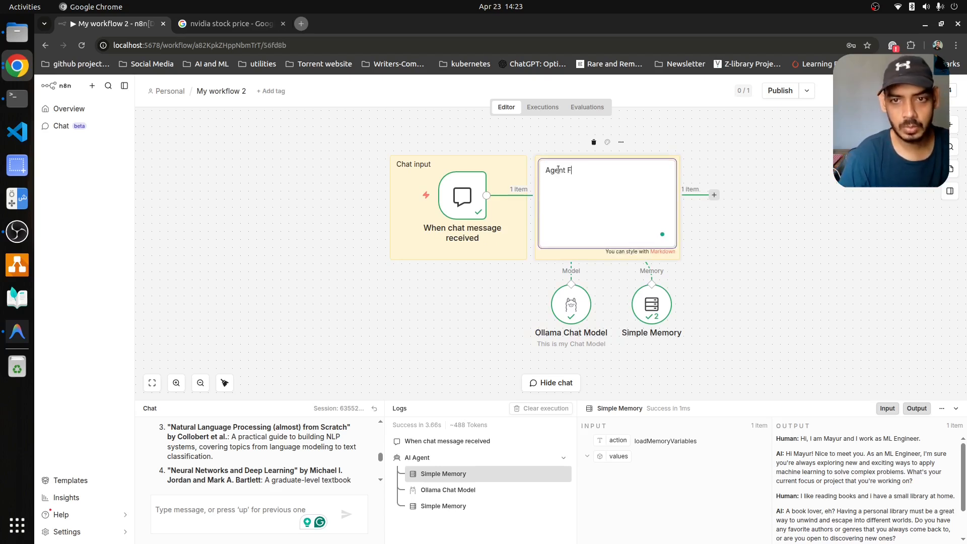
text(low: Root)
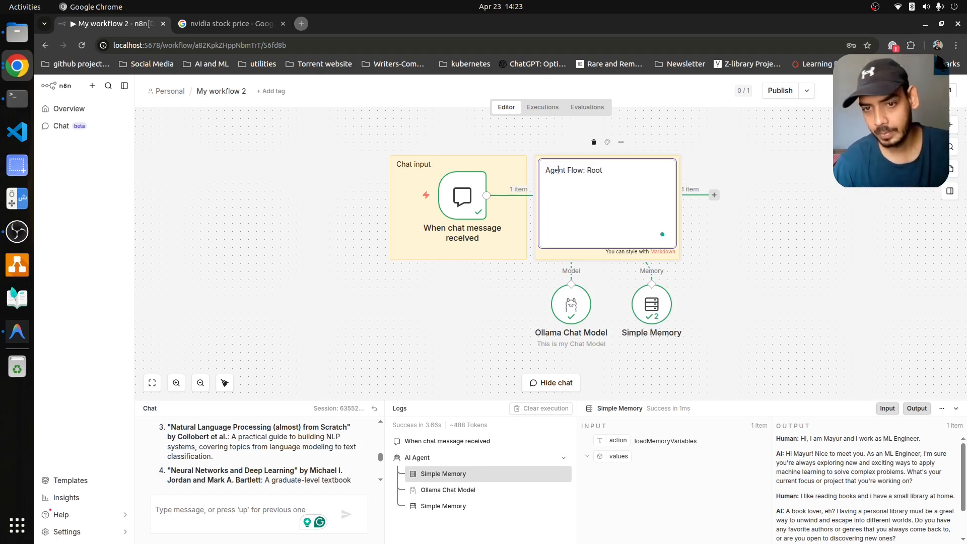
click(702, 267)
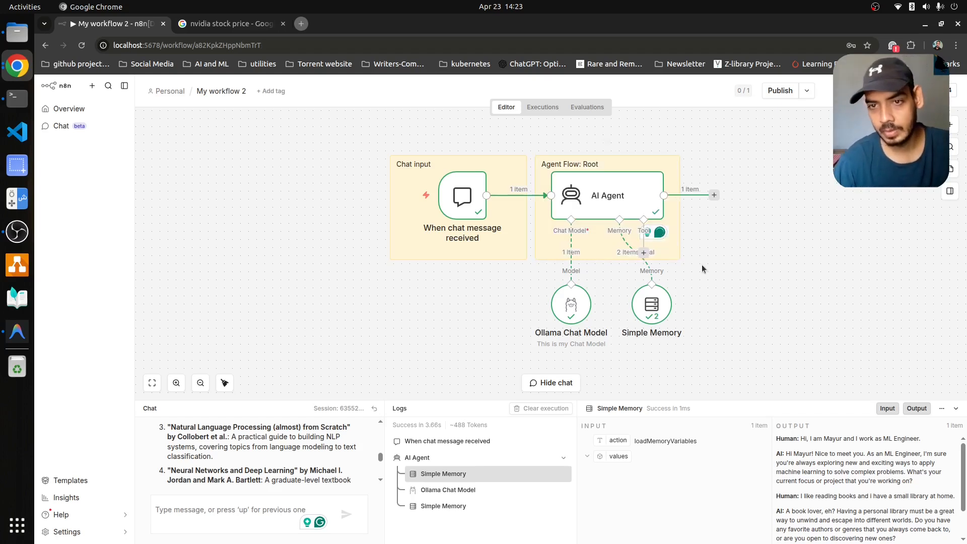
Add another sticky note to the canvas and stretch it to enclose the Ollama Chat Model and Simple Memory nodes.
right_click(822, 329)
click(858, 357)
drag(821, 342, 727, 356)
drag(509, 310, 414, 309)
Replace the new sticky note's text with "Model and Memory" and narrow the note's empty side toward the Ollama Chat Model node.
double_click(481, 287)
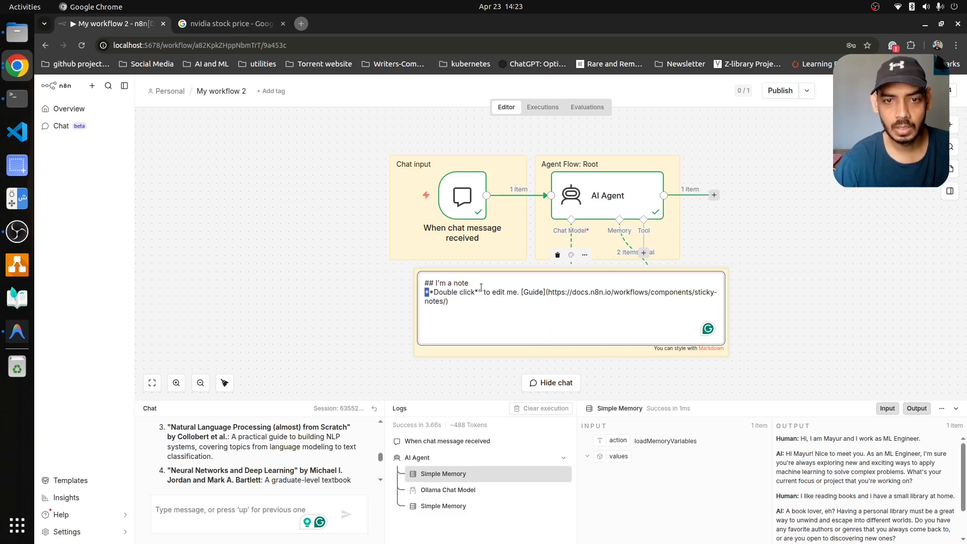
key(ctrl+a)
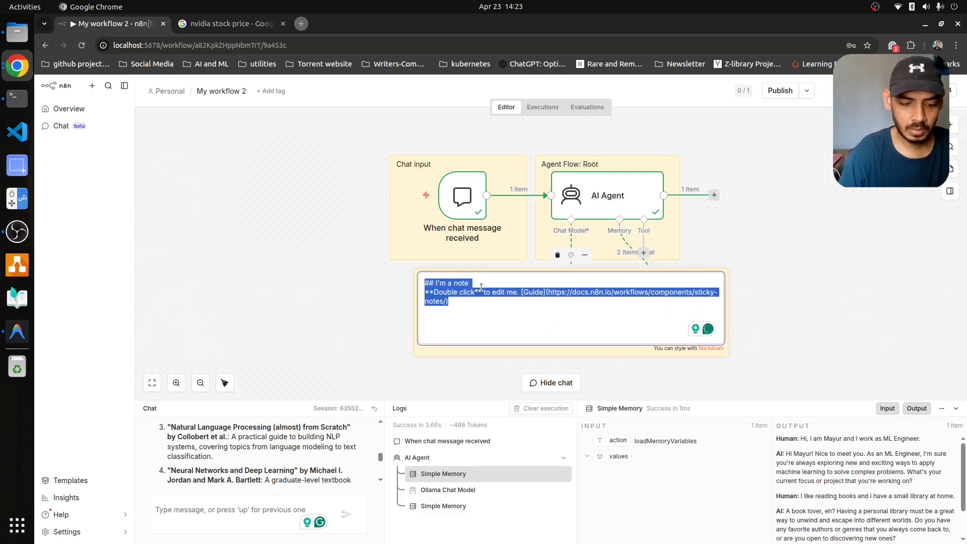
text(T)
key(BackSpace)
text(M)
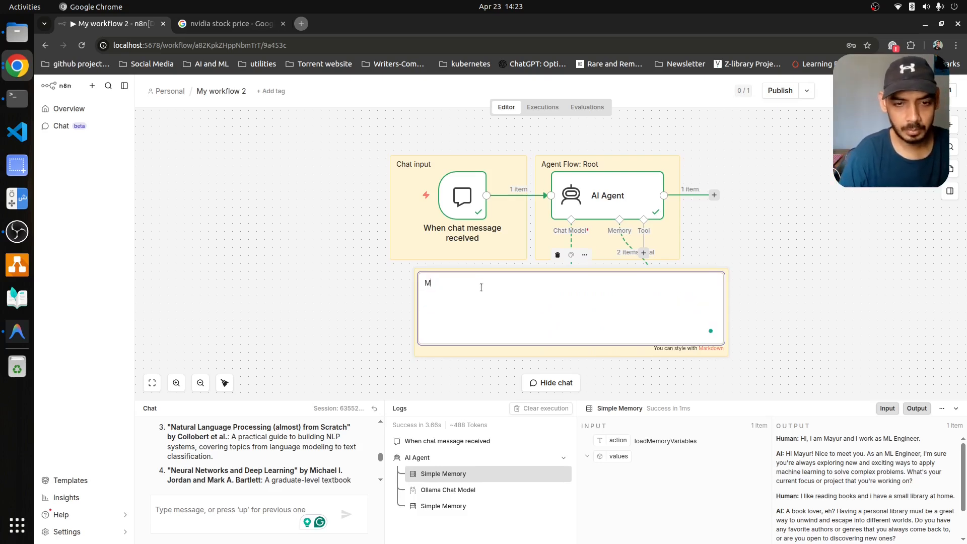
text(Model and ME)
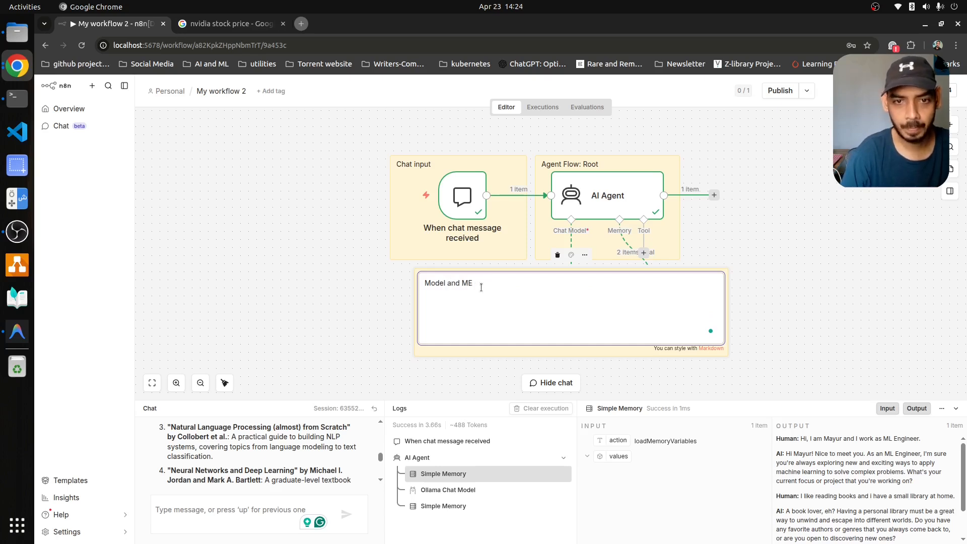
text(mormory)
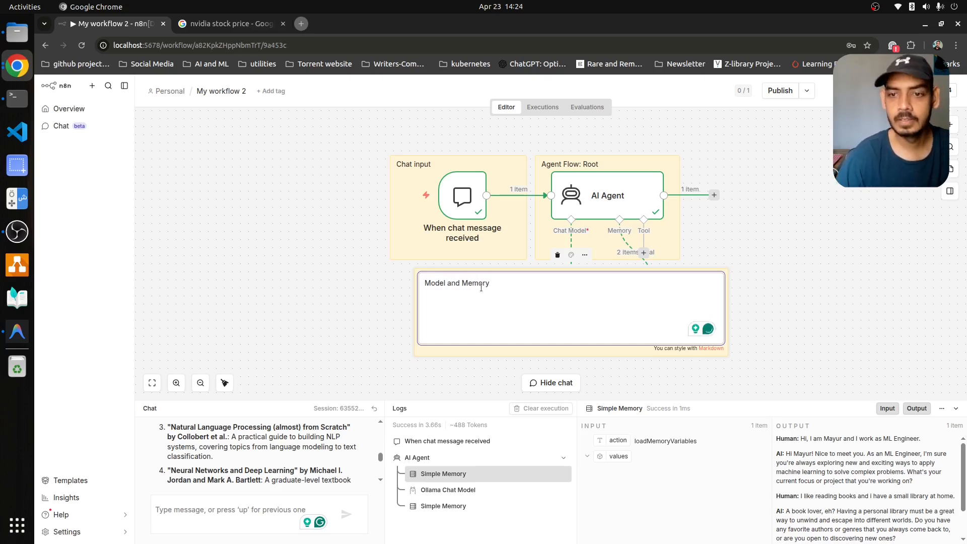
click(821, 304)
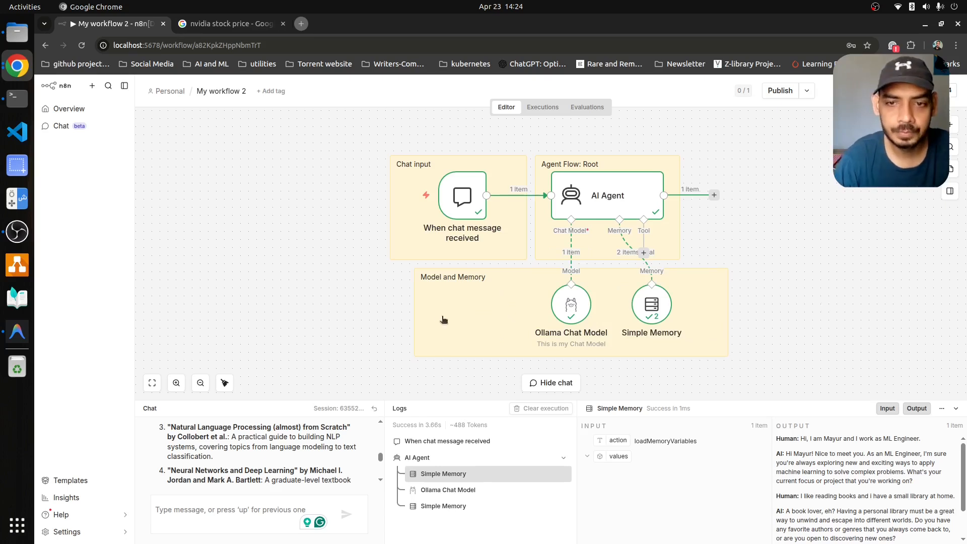
drag(414, 318, 470, 321)
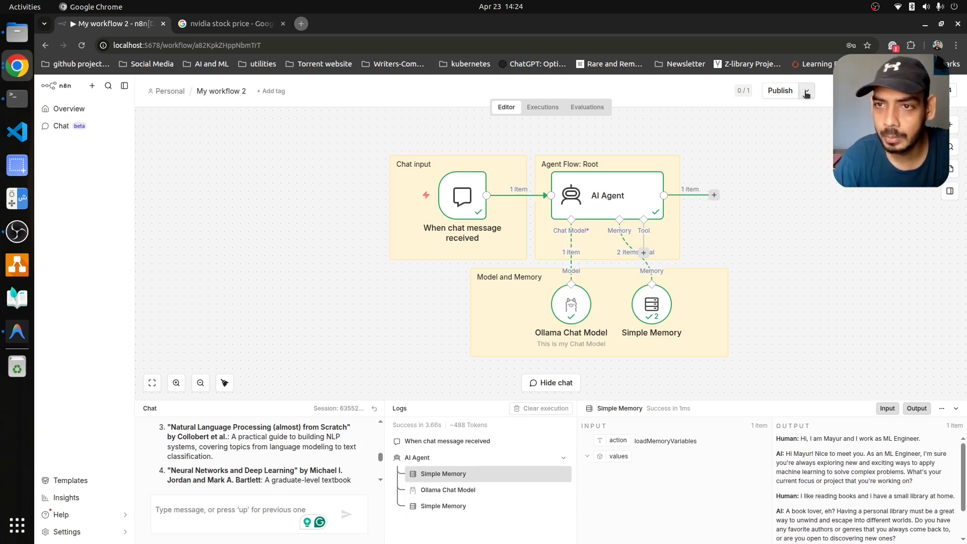
Download the workflow as a JSON file.
click(806, 90)
click(807, 90)
click(864, 91)
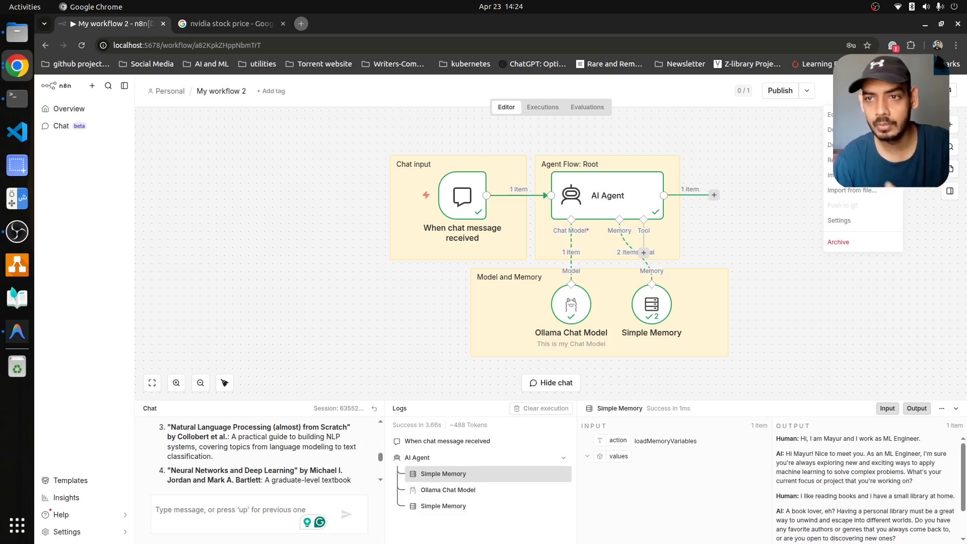
click(771, 170)
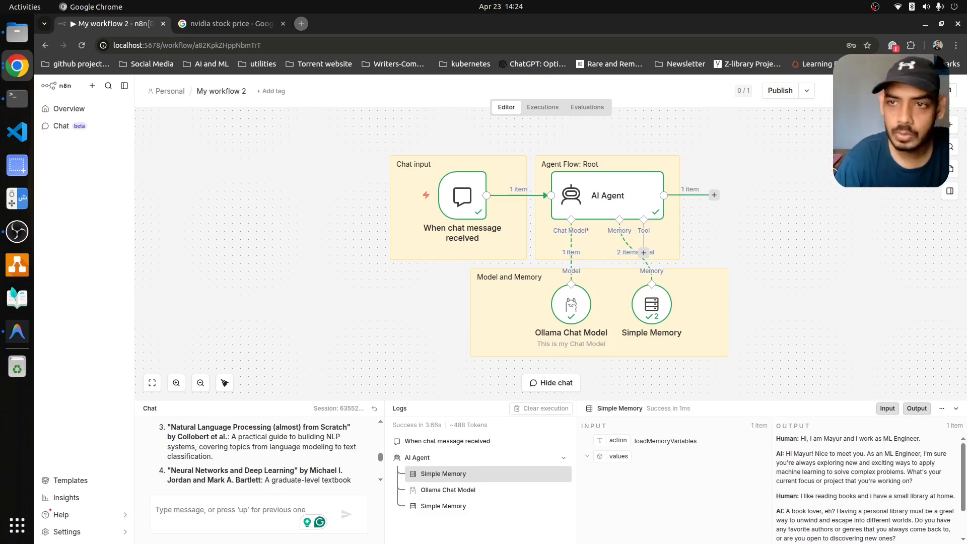
click(863, 90)
click(843, 144)
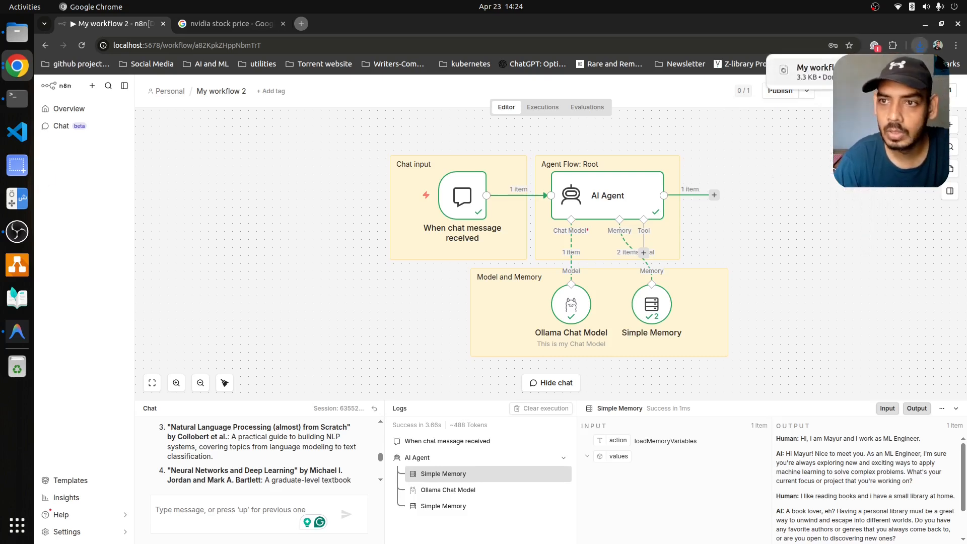
Open the downloaded "My workflow 2.json" from the Downloads folder in Firefox.
click(806, 72)
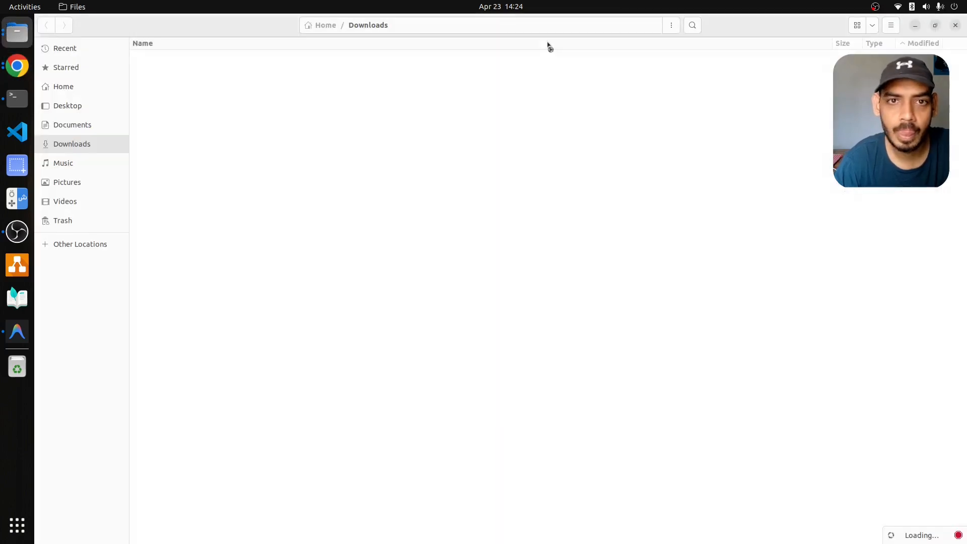
double_click(201, 432)
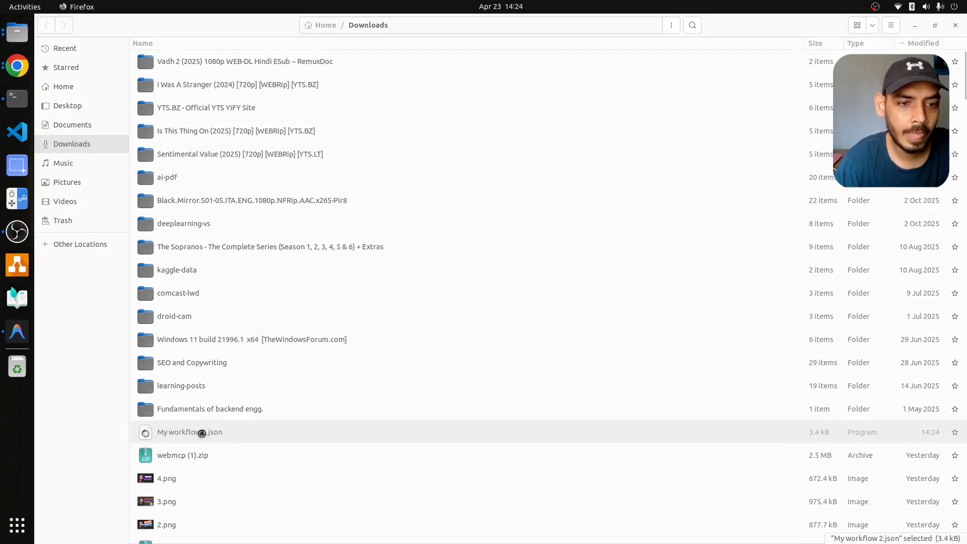
click(12, 70)
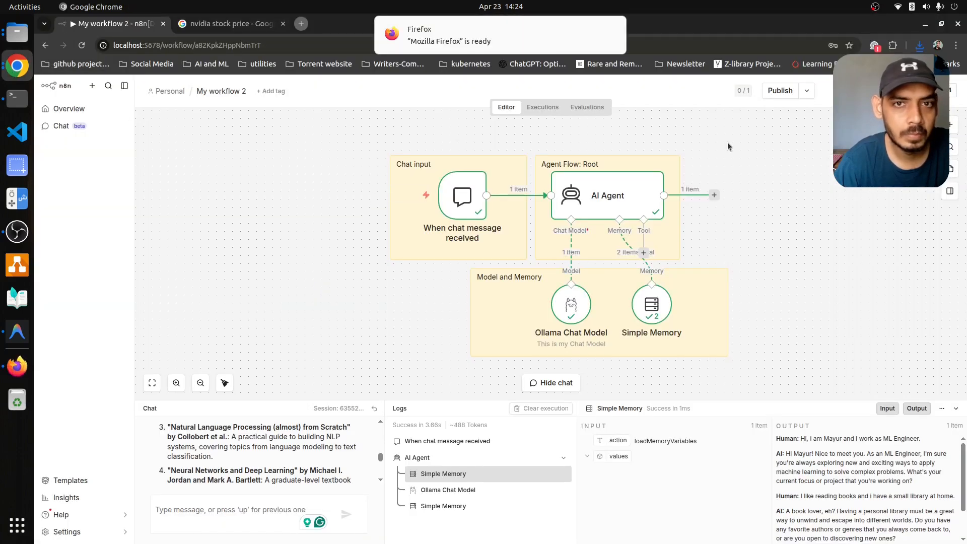
click(477, 39)
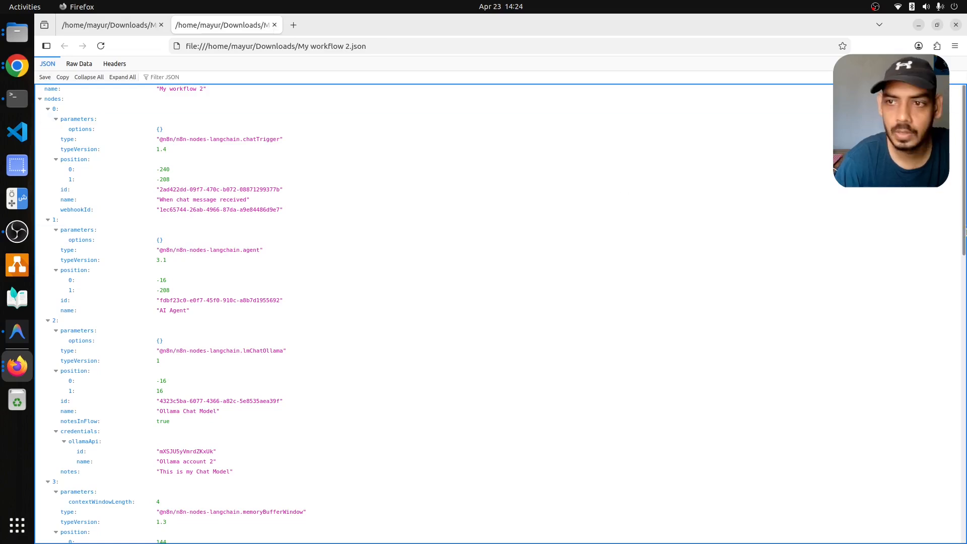
Examine the Ollama Chat Model node's name and credential entries in the exported JSON, then close Firefox and return to the workflow in Chrome.
drag(964, 229, 946, 181)
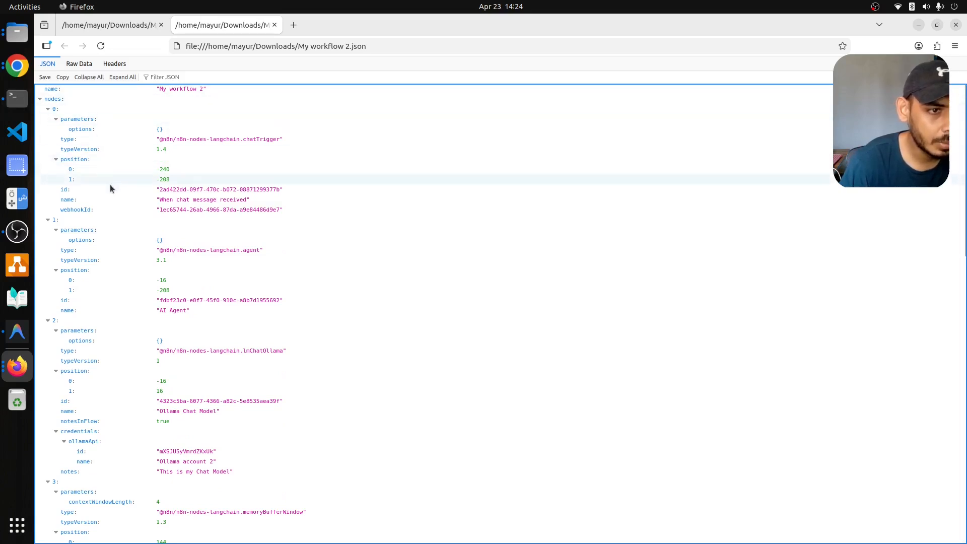
double_click(169, 461)
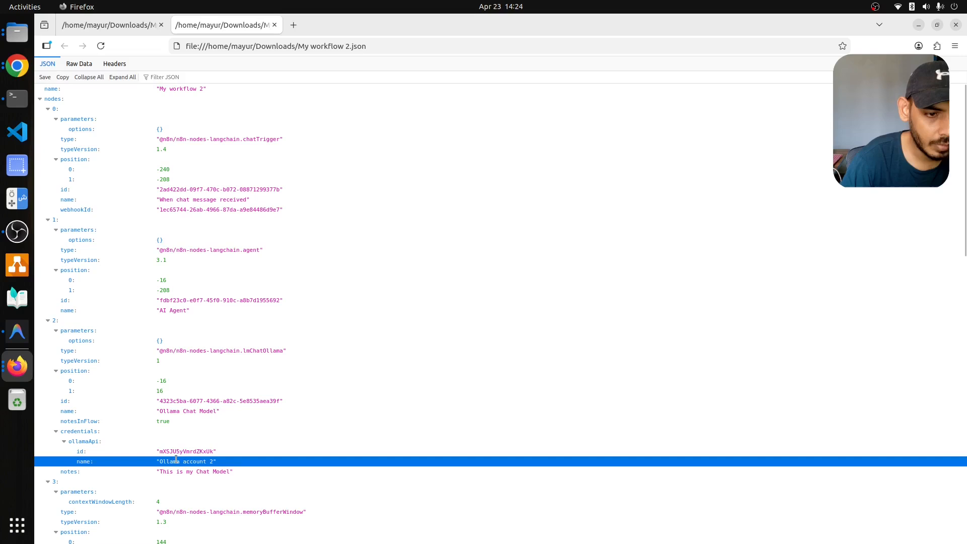
double_click(189, 410)
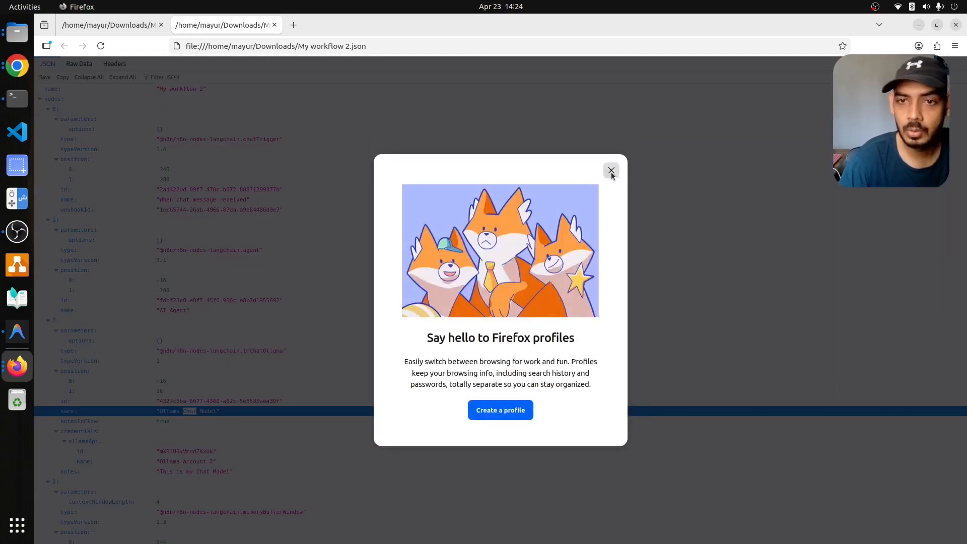
click(610, 171)
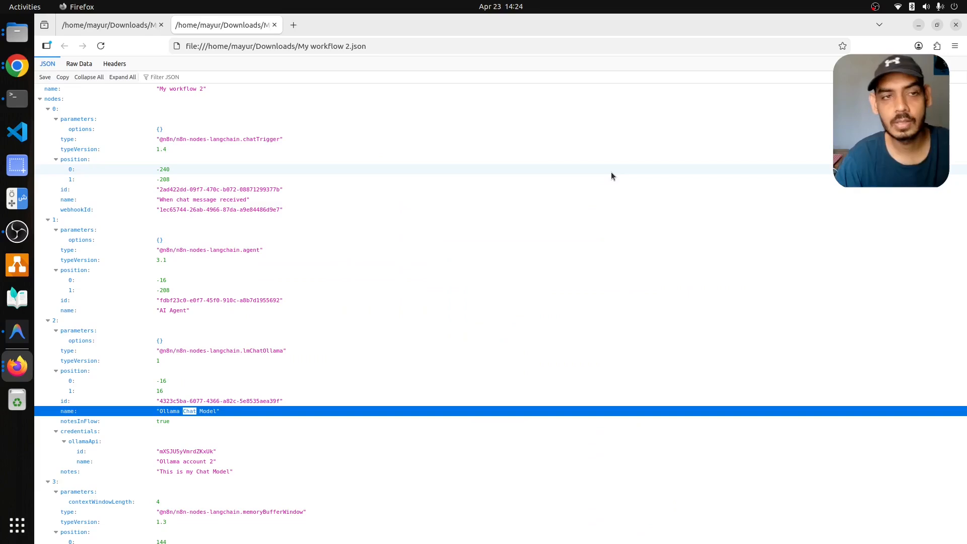
click(951, 26)
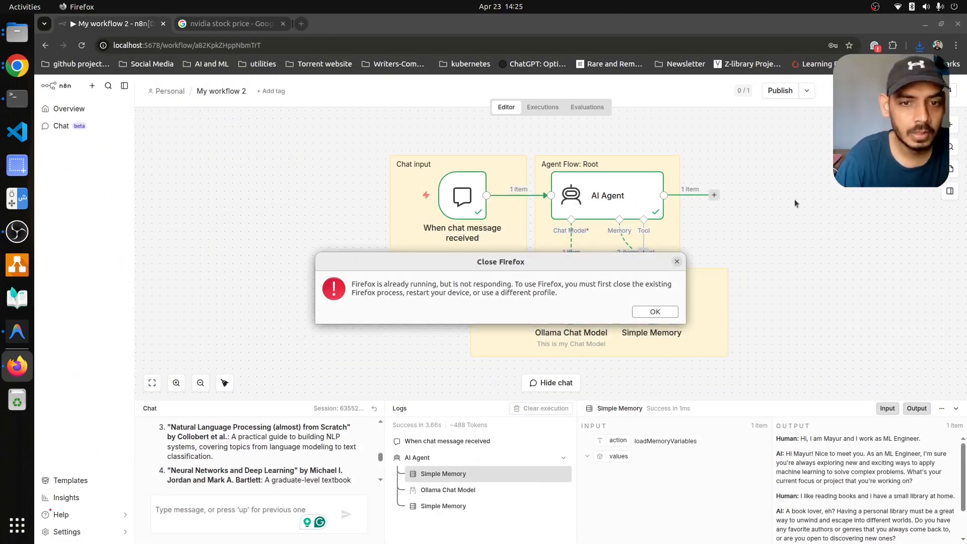
click(656, 313)
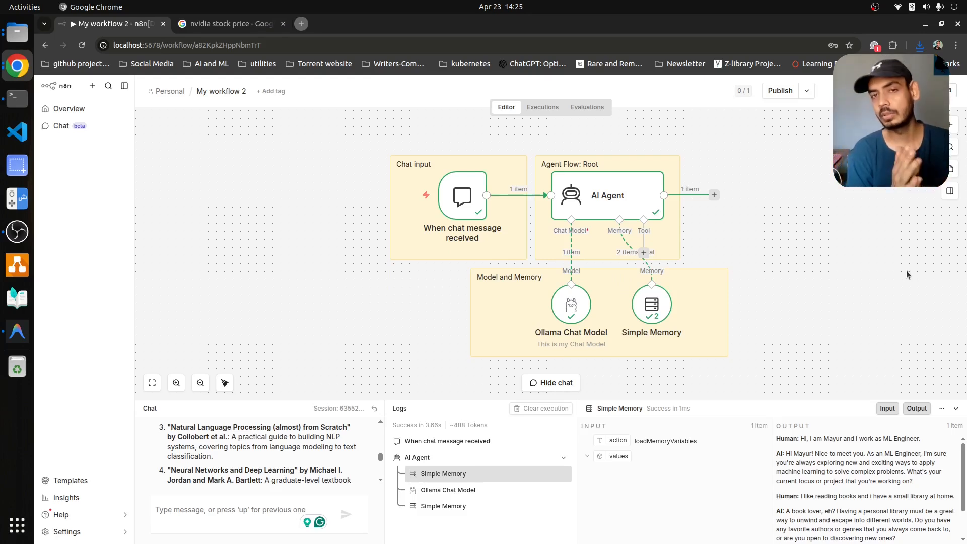